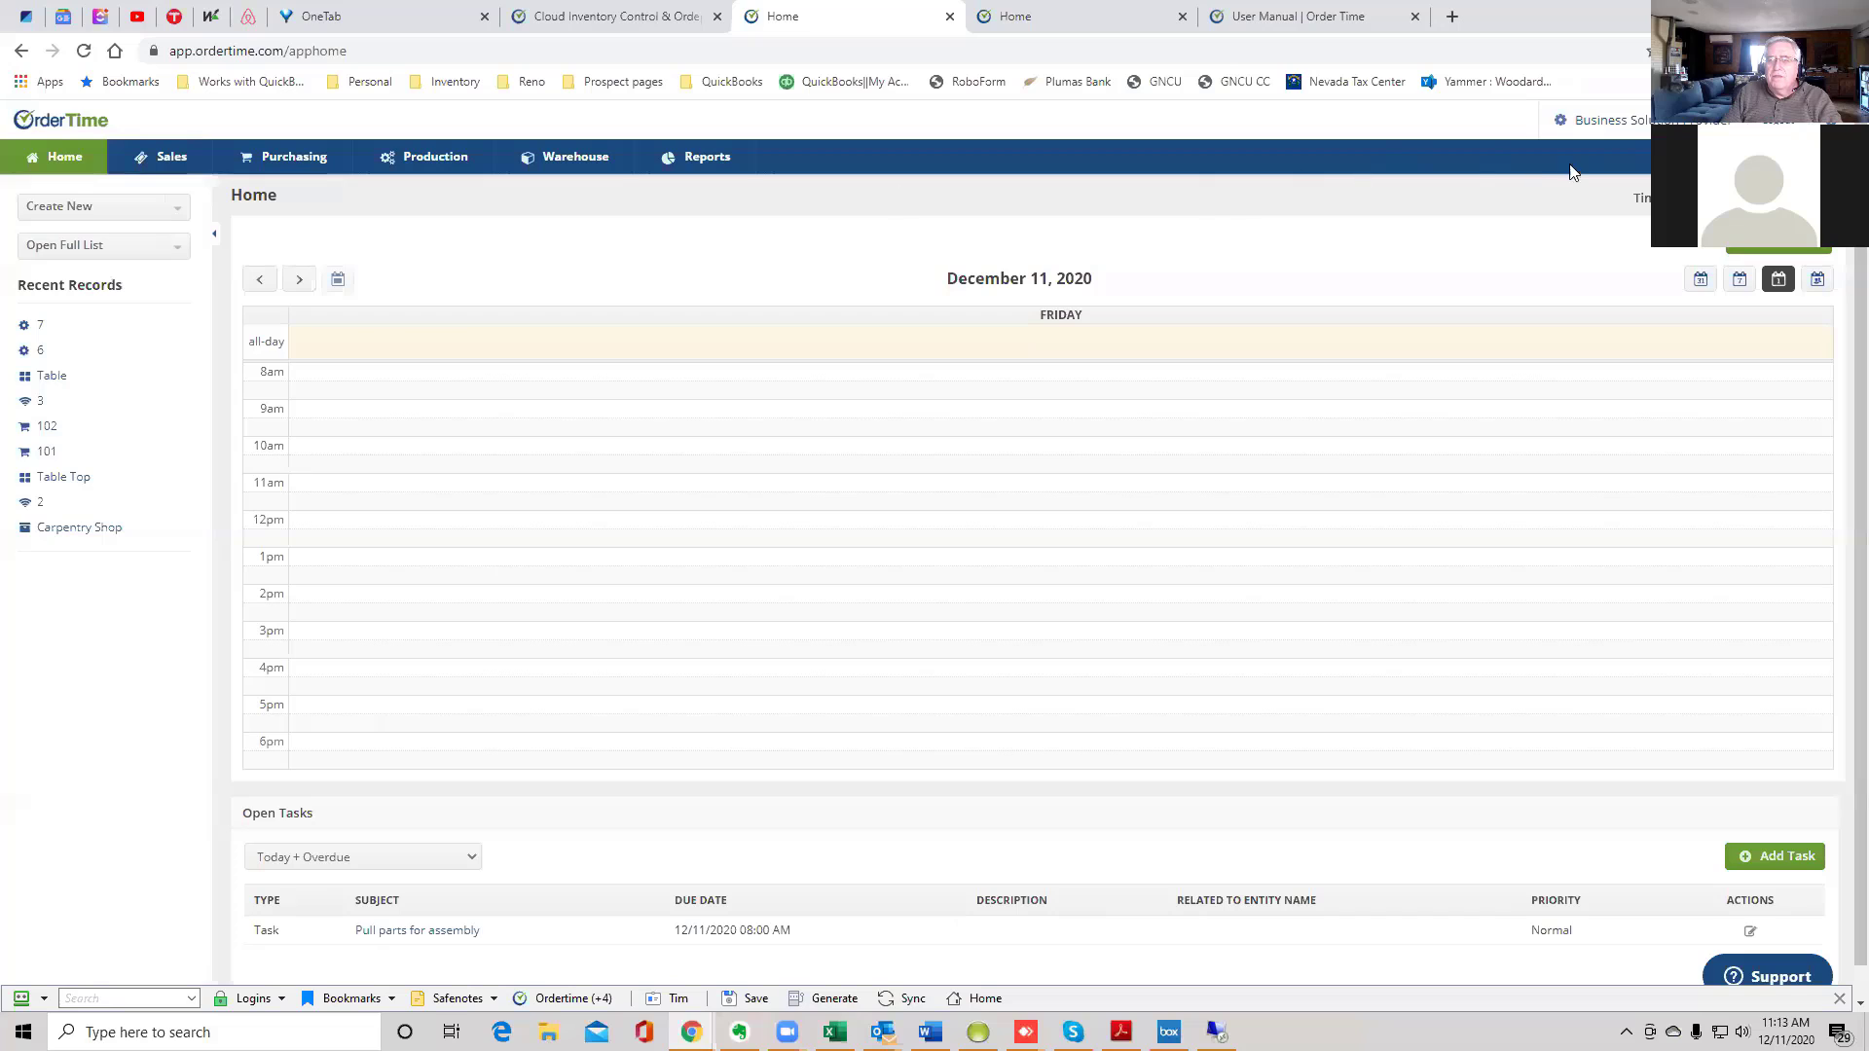
# - Review the production Steps profile list in the admin settings and return to the Admin page
pyautogui.click(1647, 124)
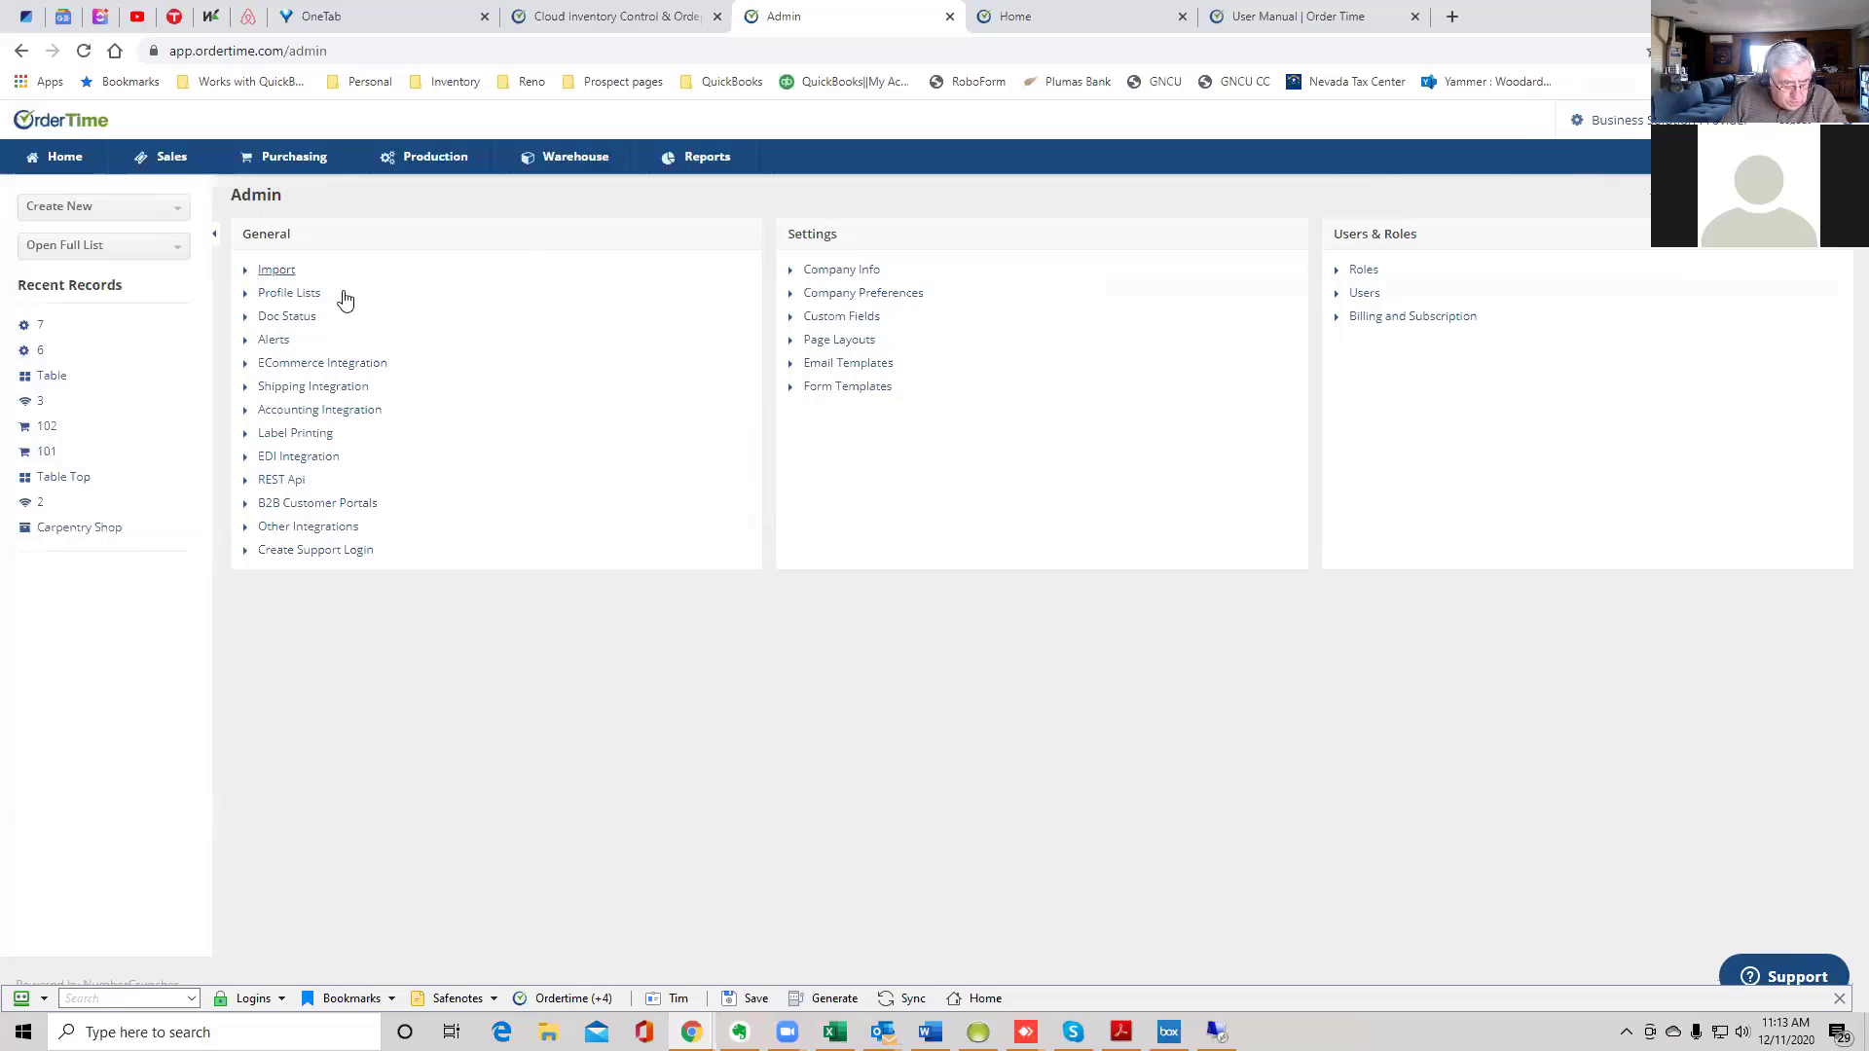
pyautogui.click(306, 303)
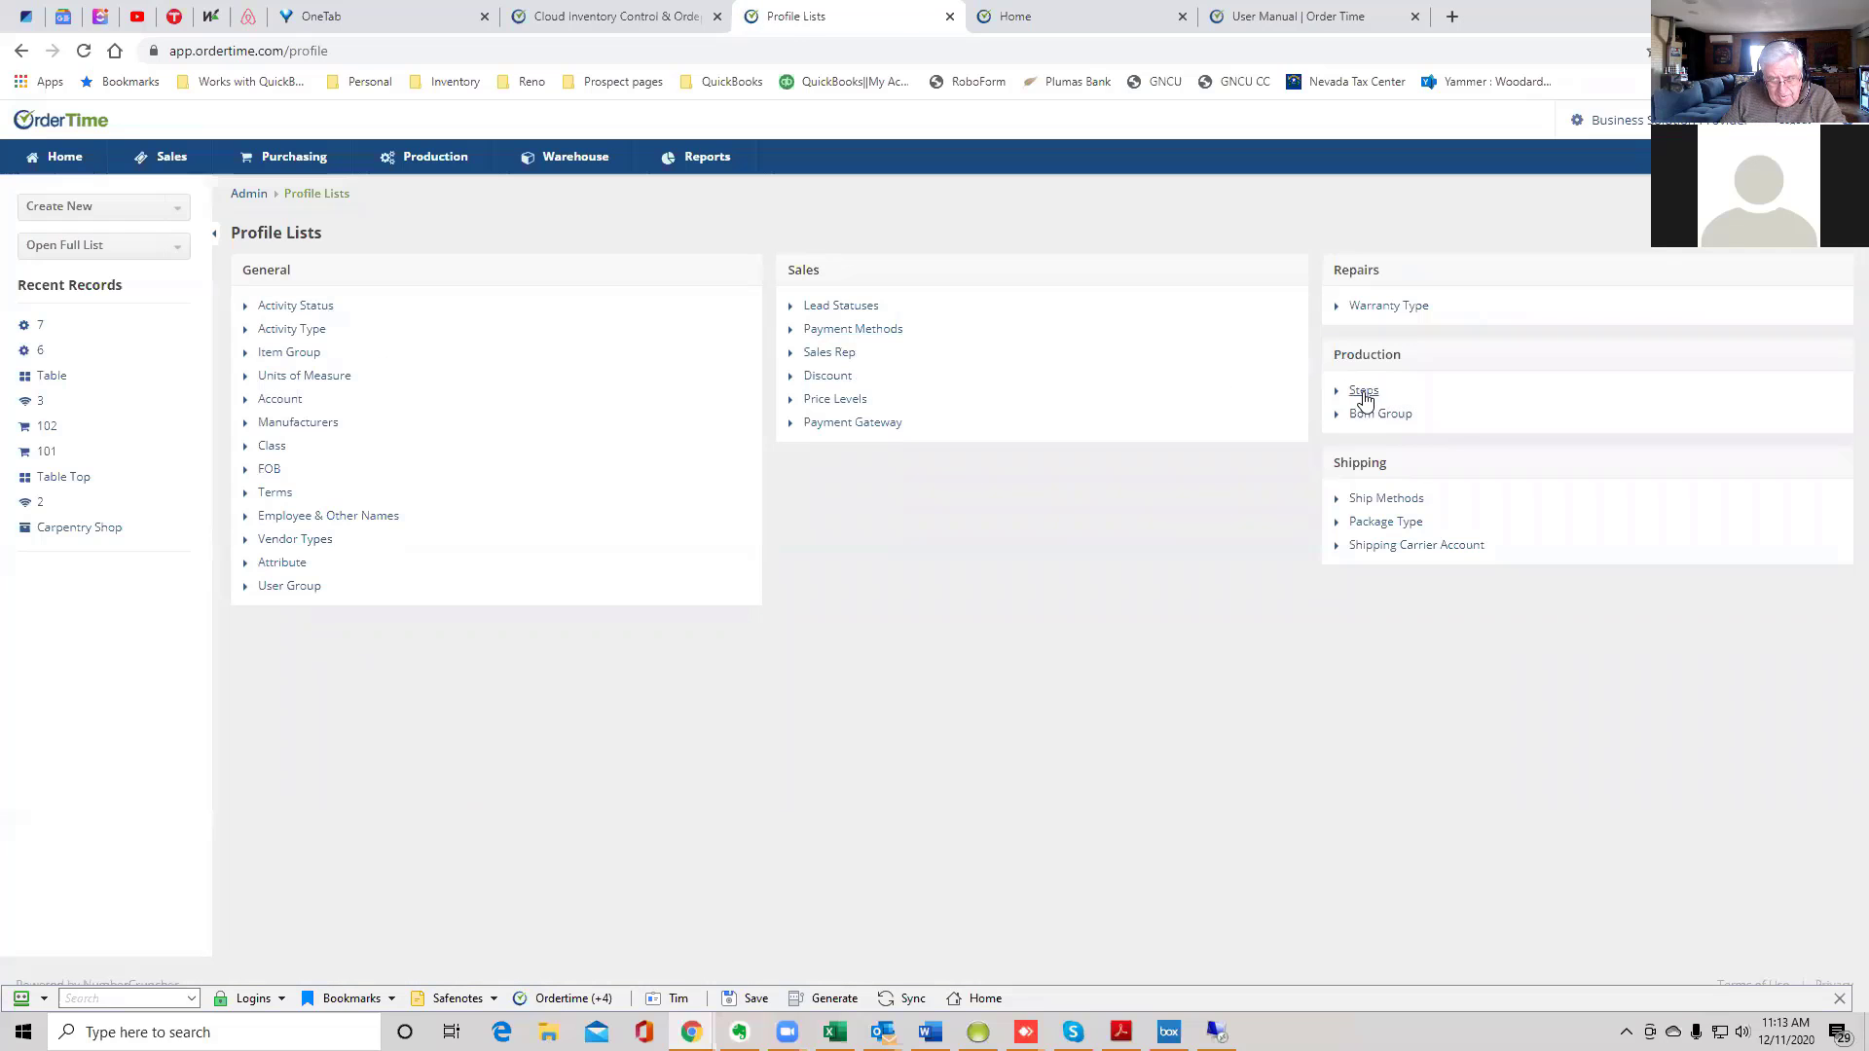
pyautogui.click(1364, 392)
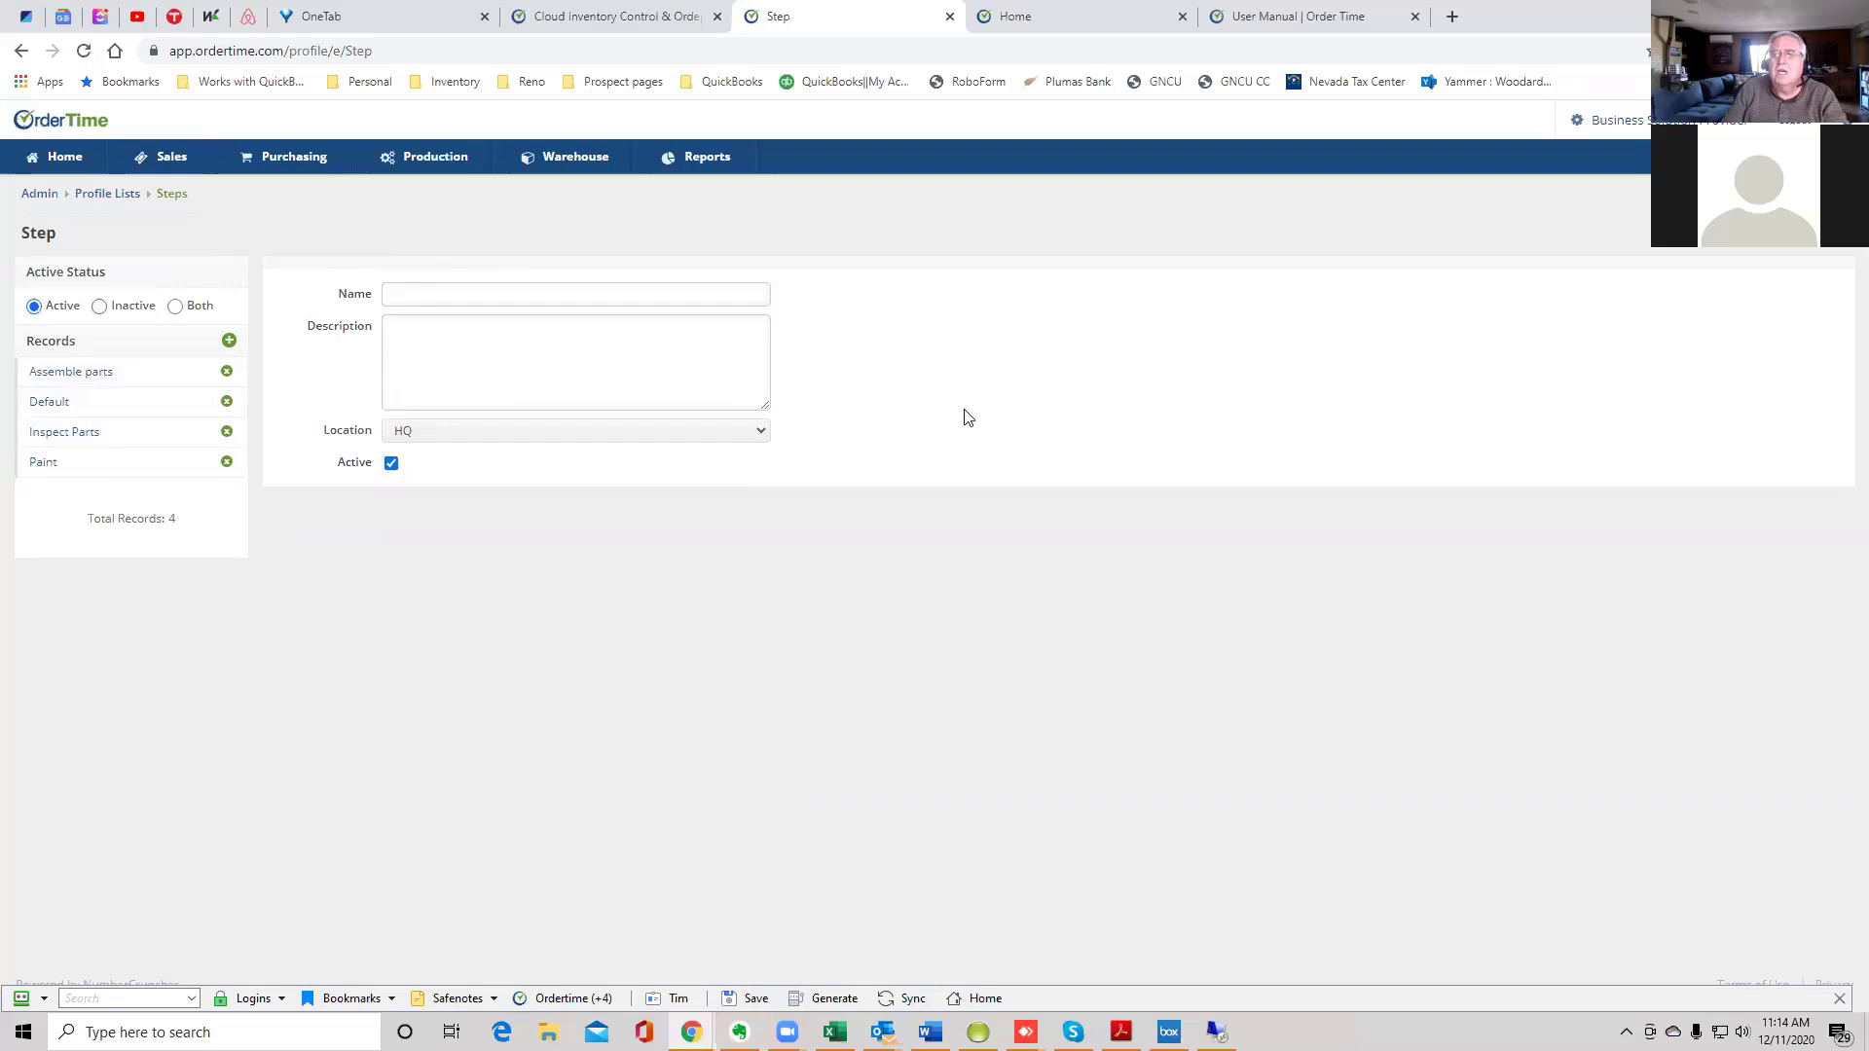
pyautogui.click(1770, 232)
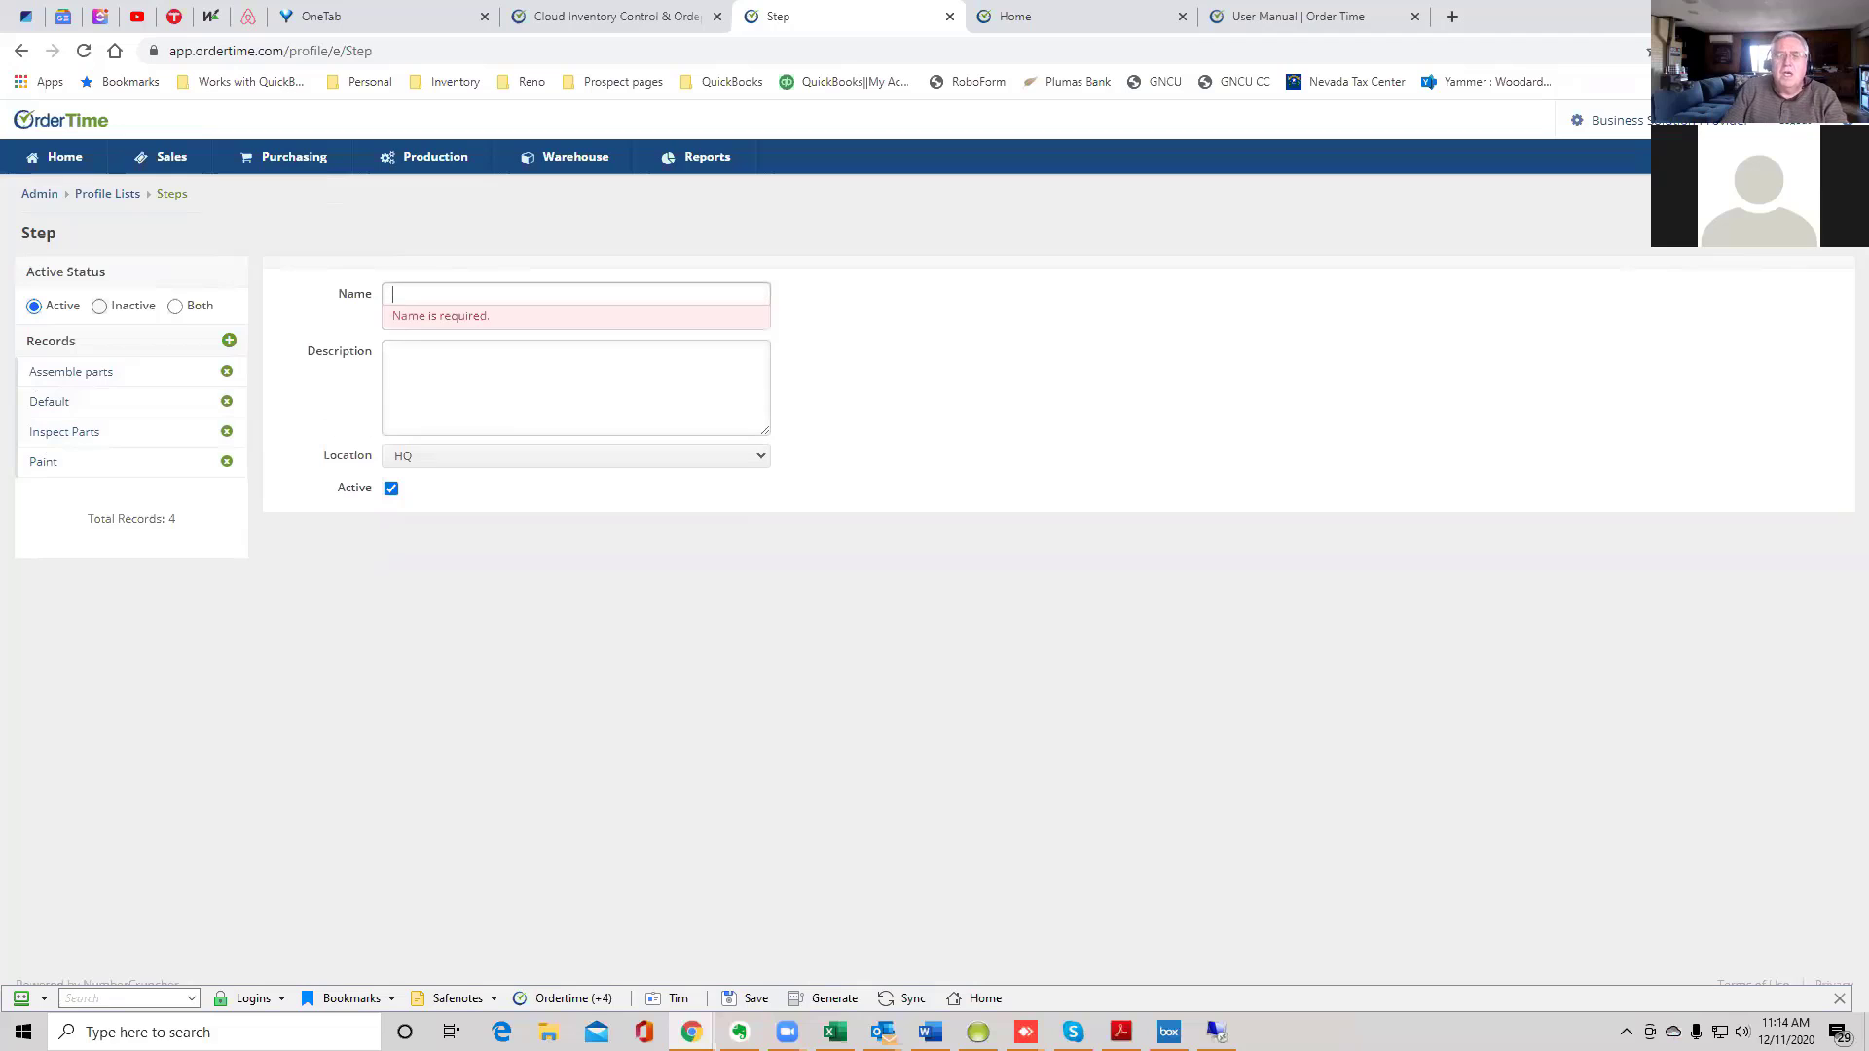
pyautogui.click(20, 53)
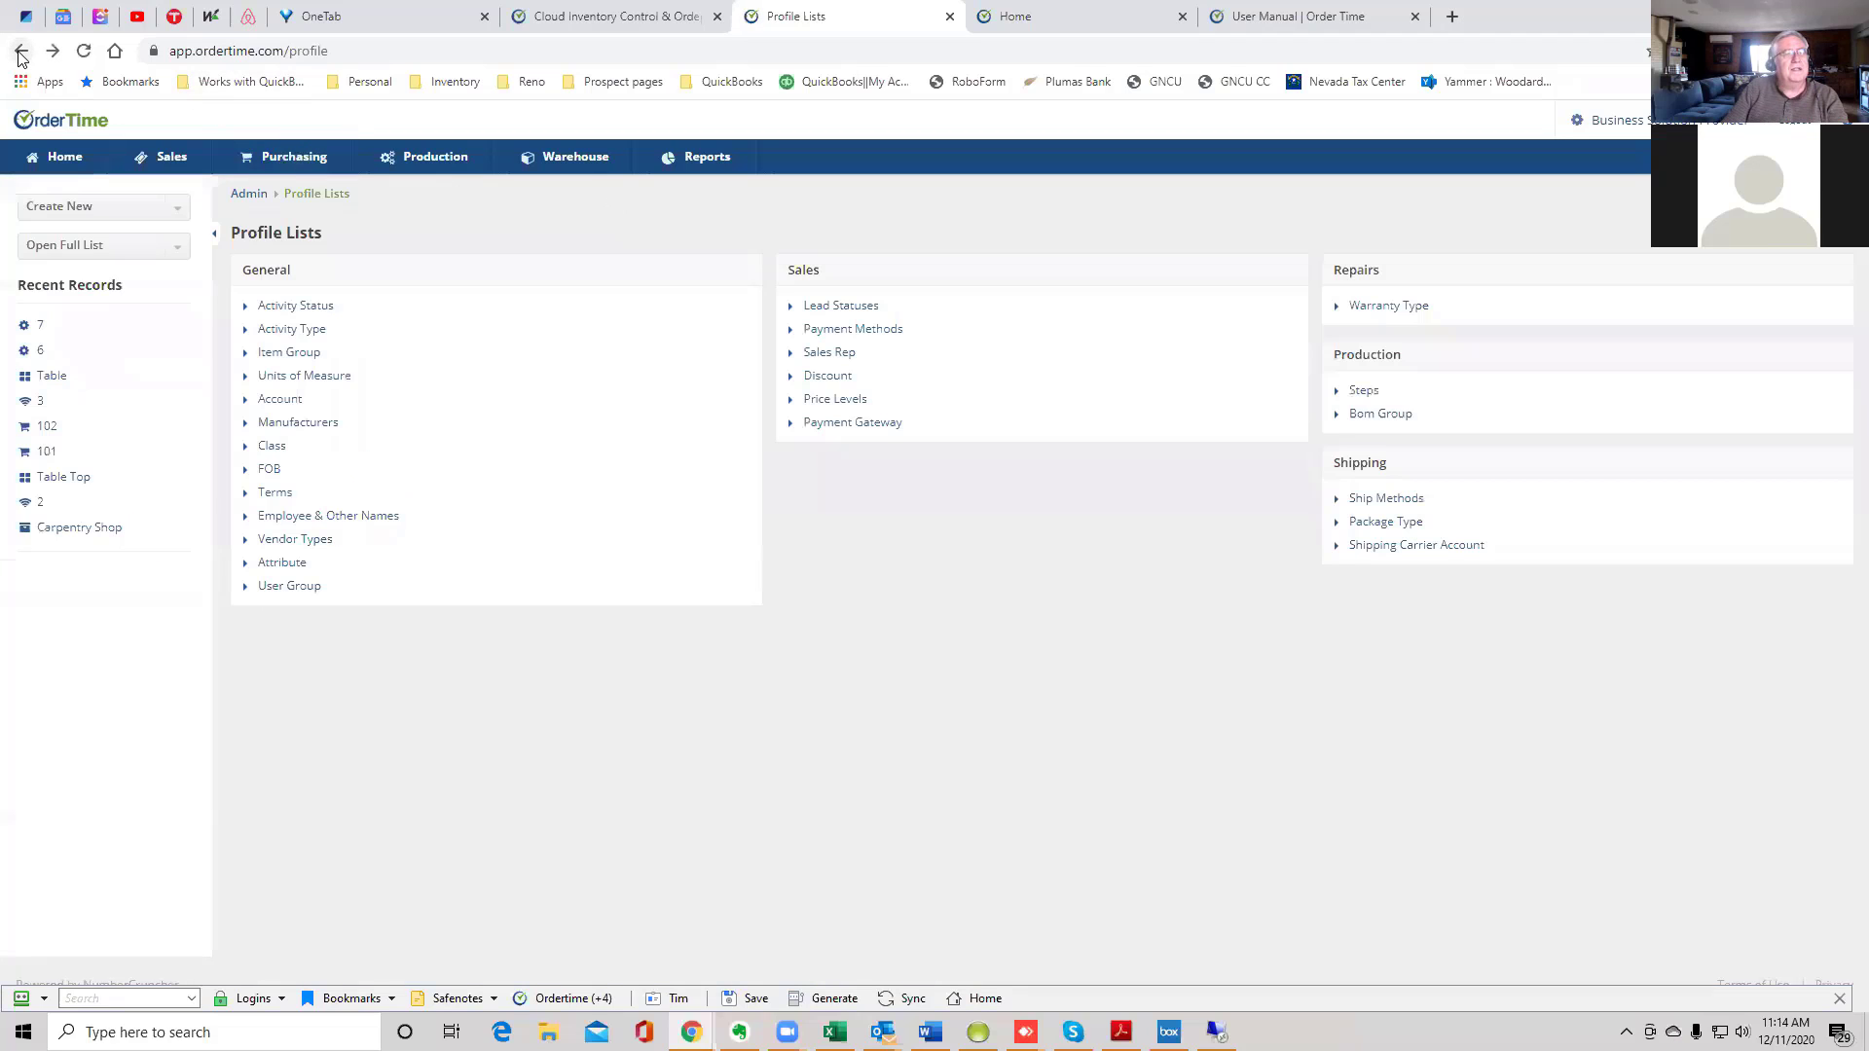
pyautogui.click(21, 52)
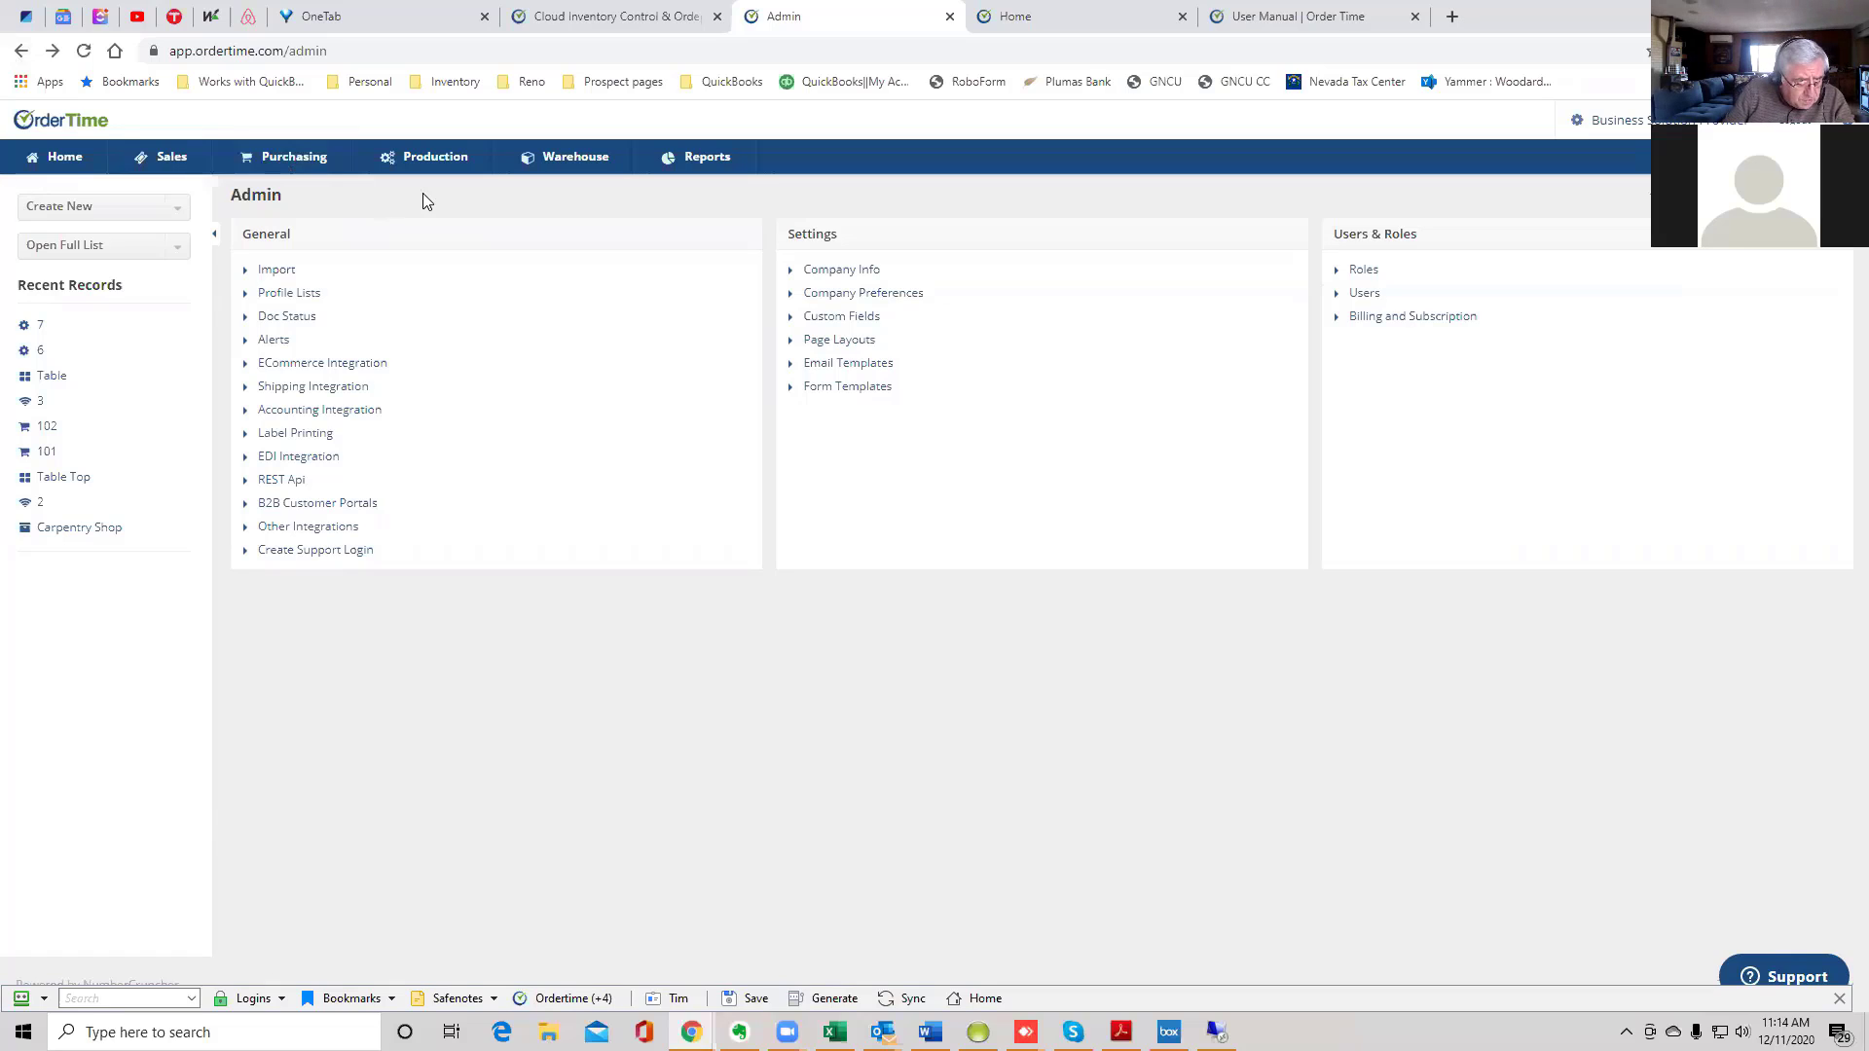
# - Open the Table item's bill of materials to examine its steps and components
pyautogui.click(52, 378)
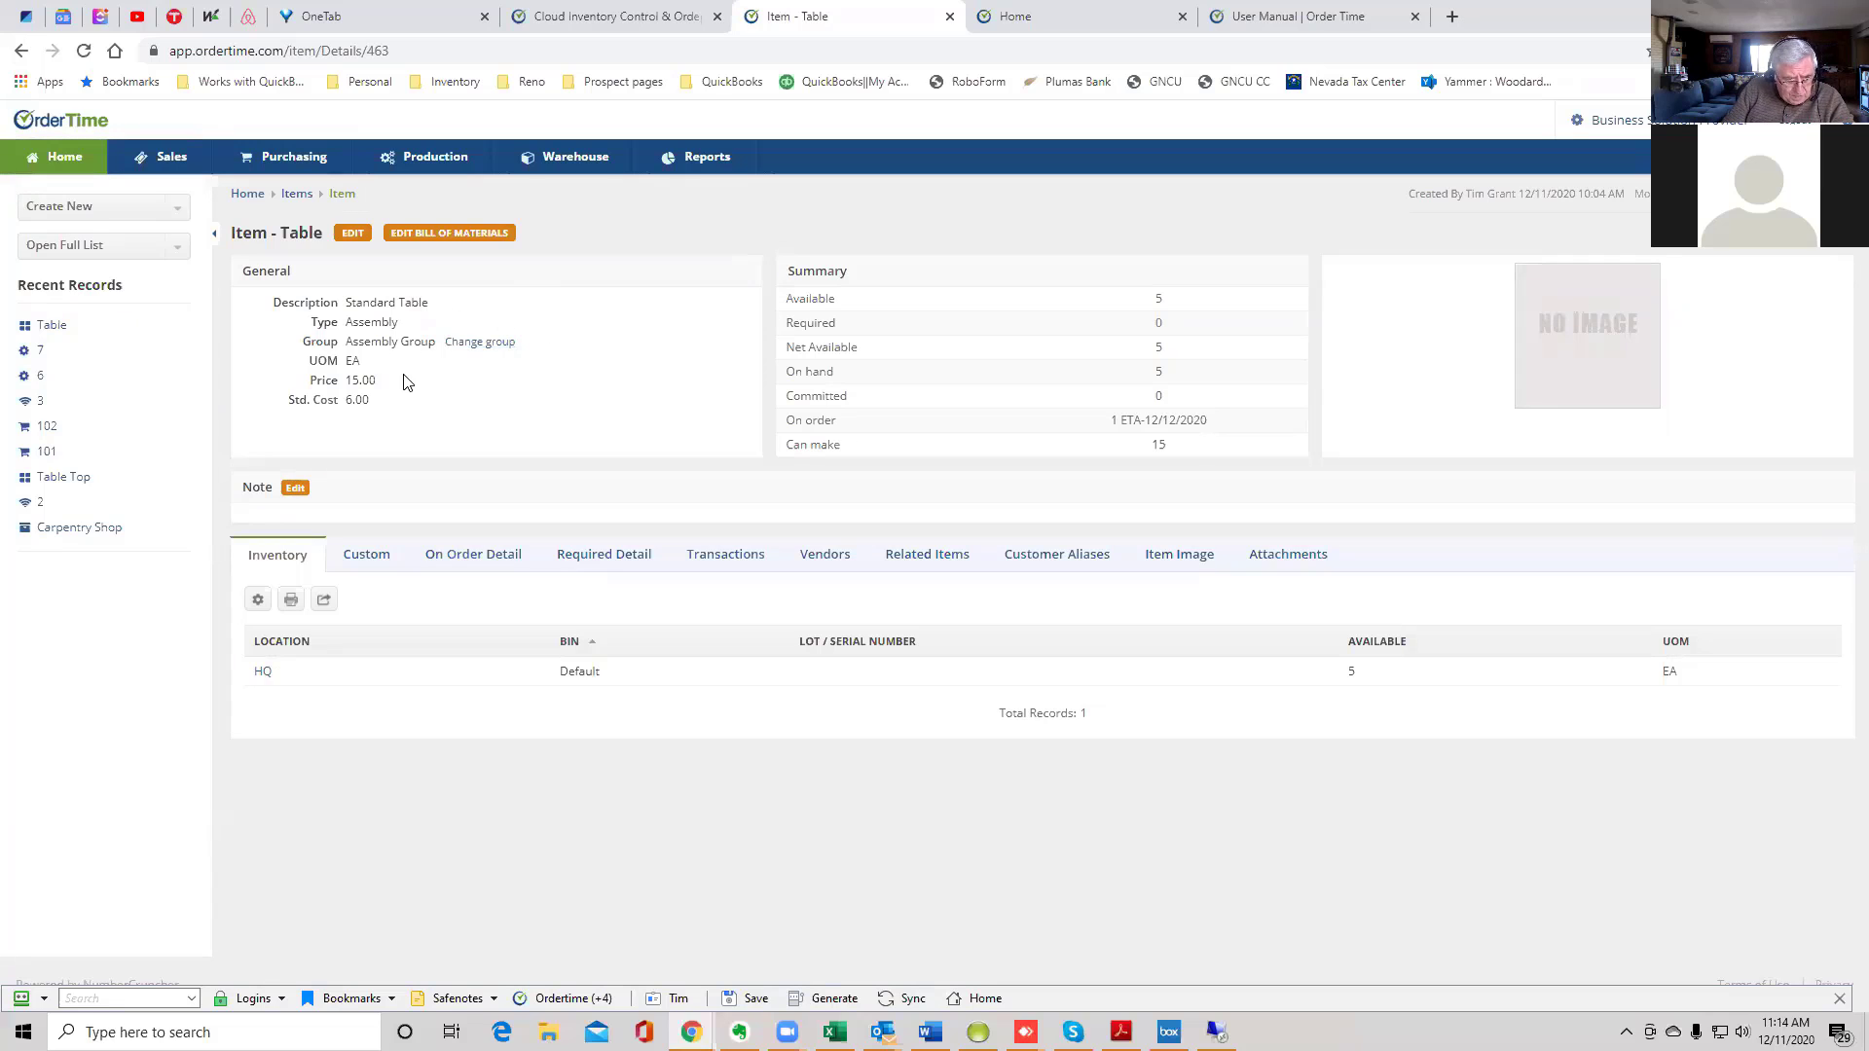
pyautogui.click(493, 236)
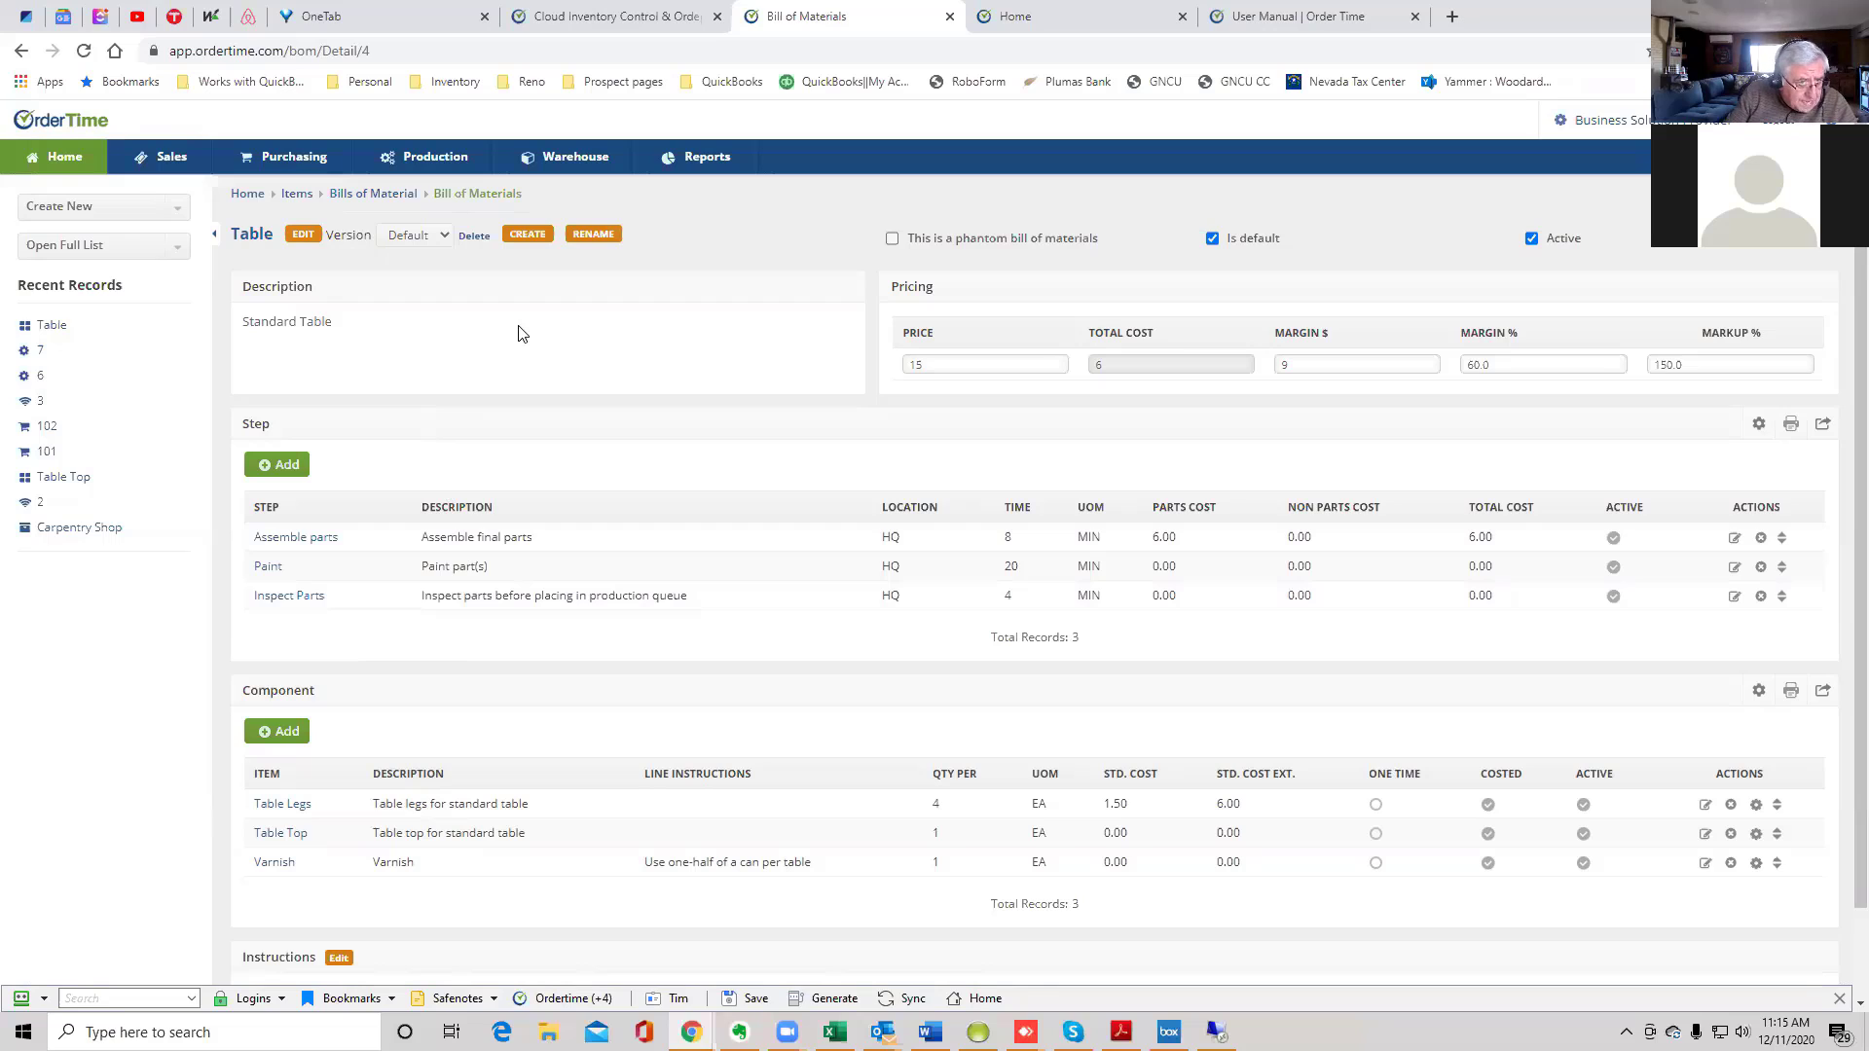
# - Start a new work order for the Table item using the Default version
pyautogui.click(181, 210)
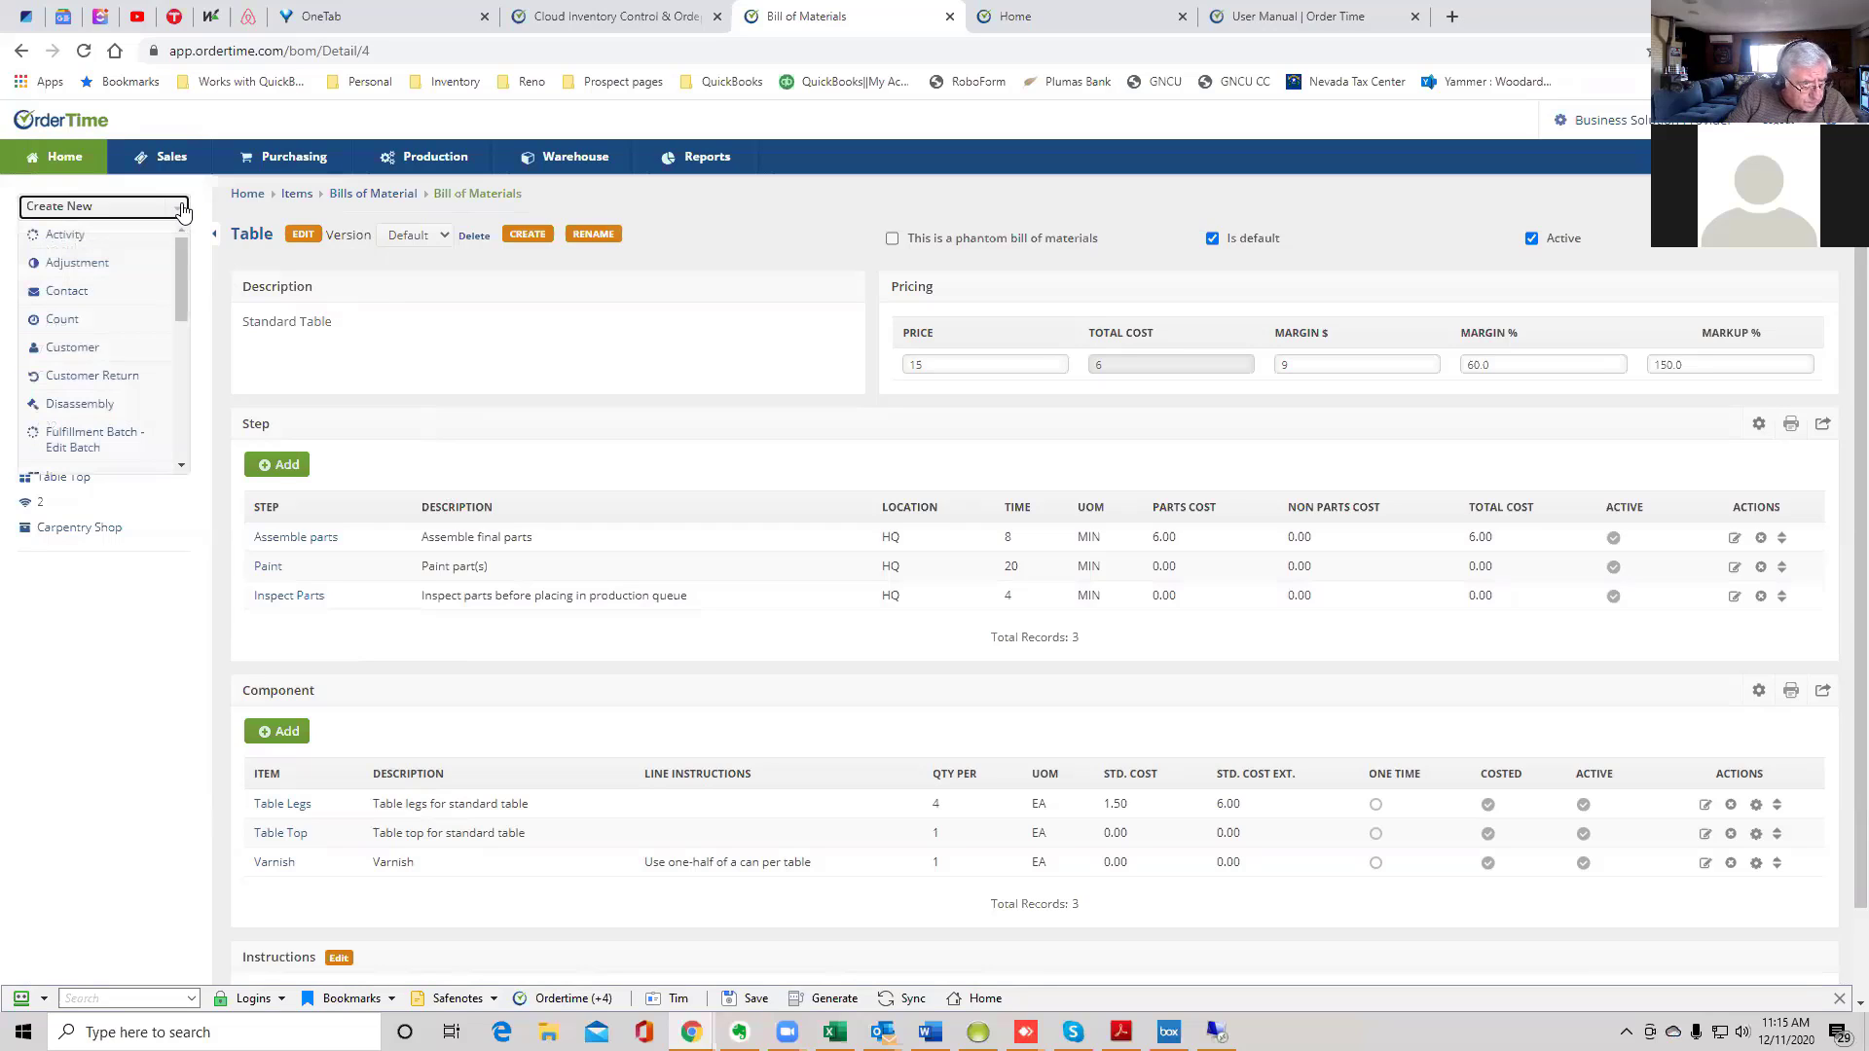
pyautogui.scroll(-2, 185, 443)
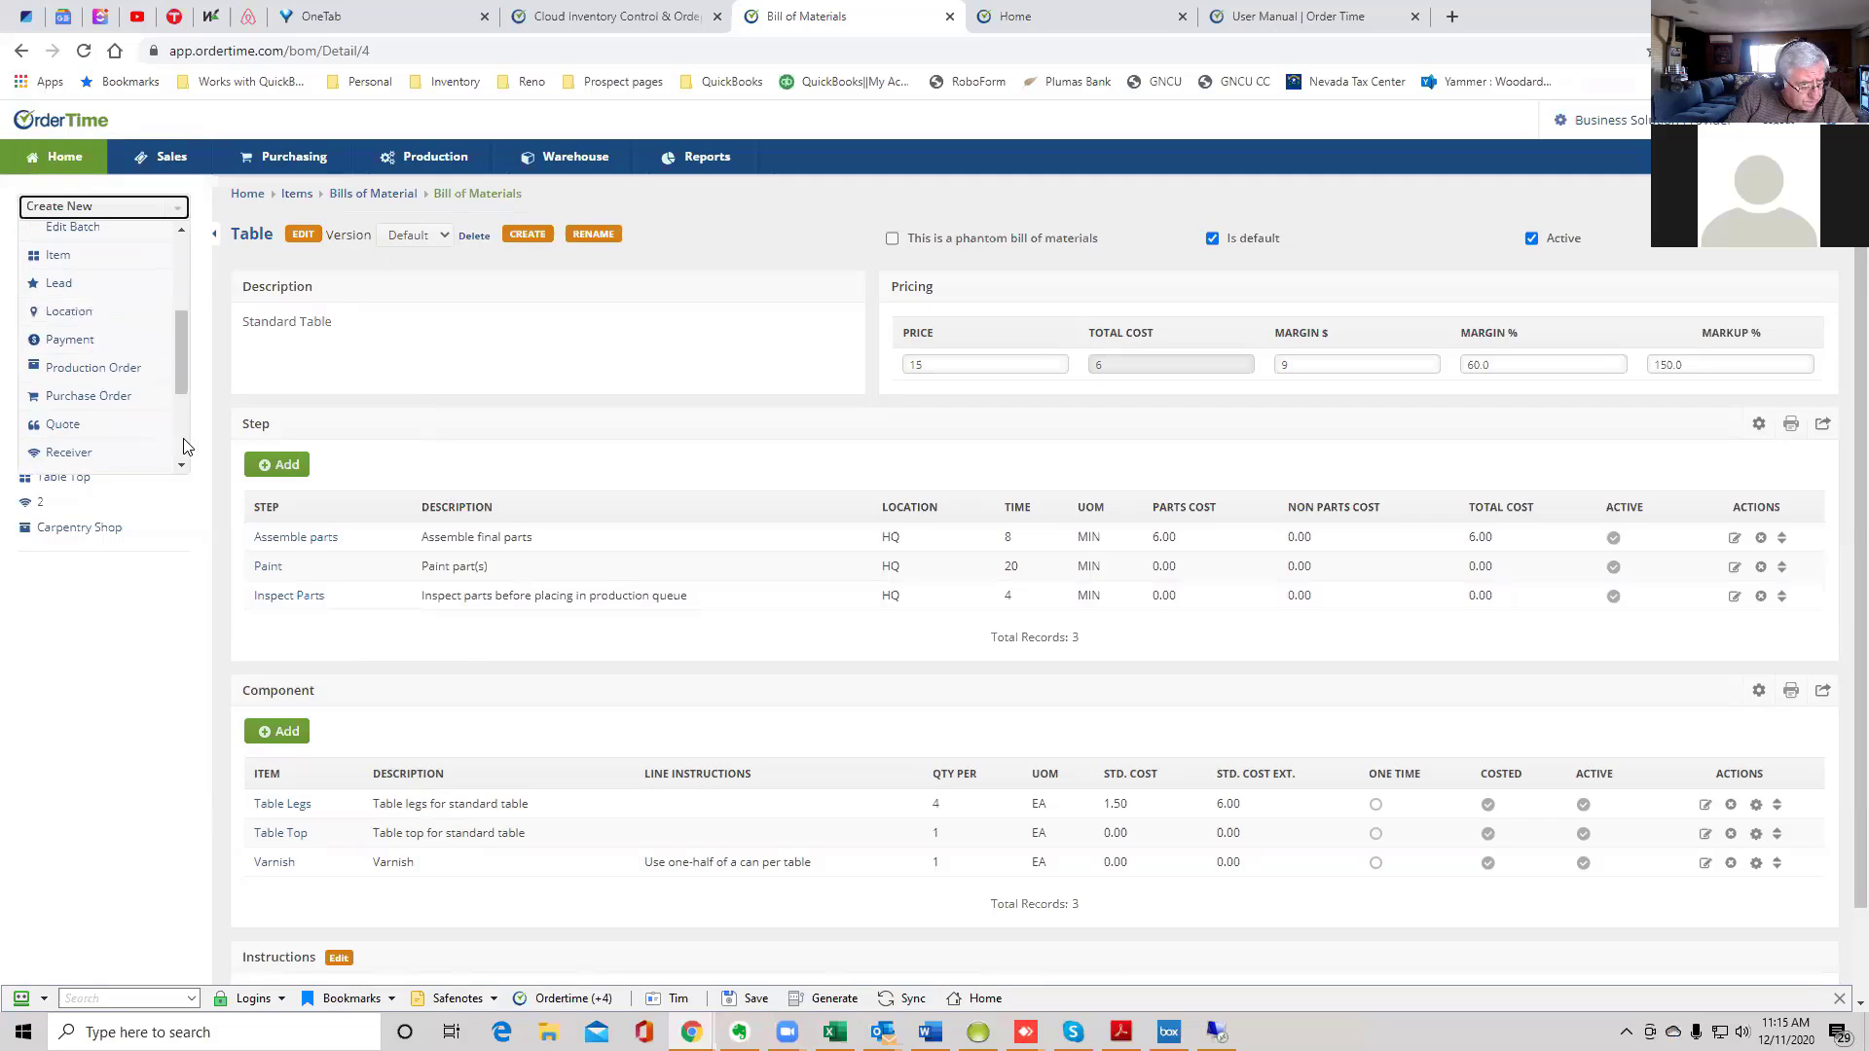
pyautogui.scroll(-3, 185, 448)
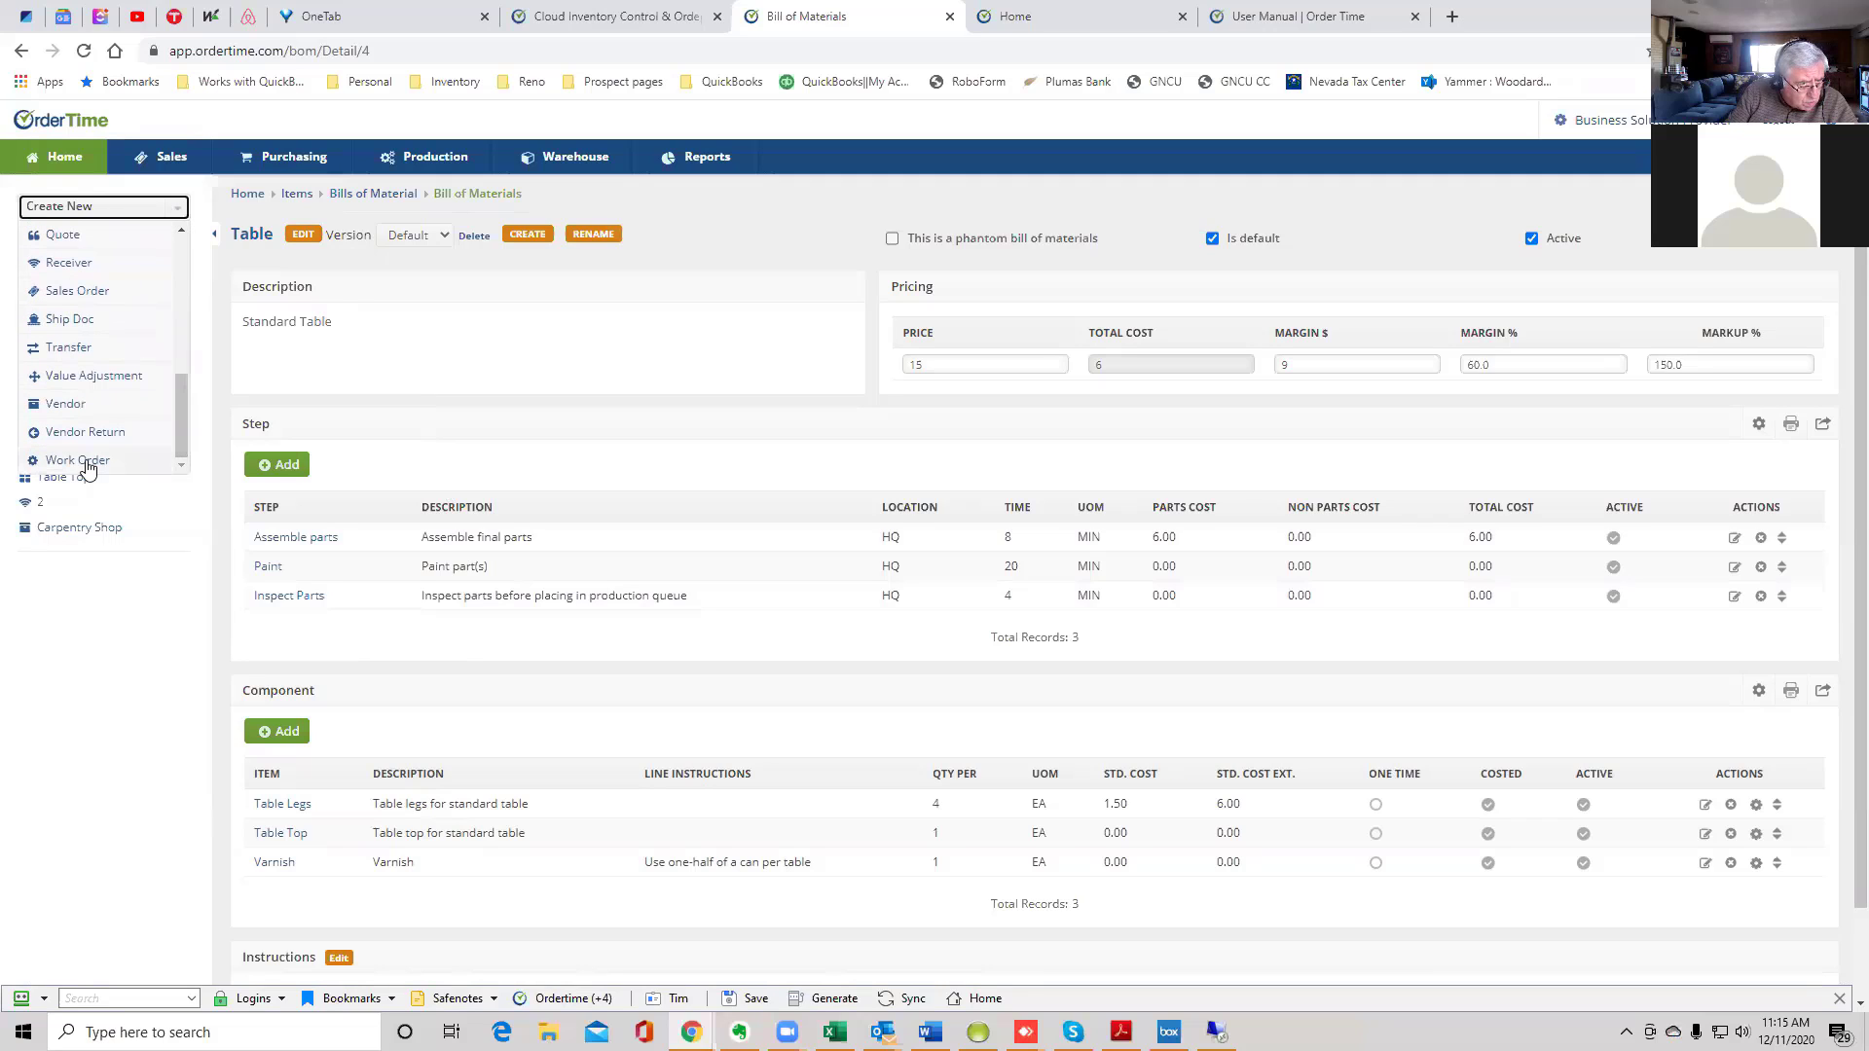
pyautogui.click(87, 464)
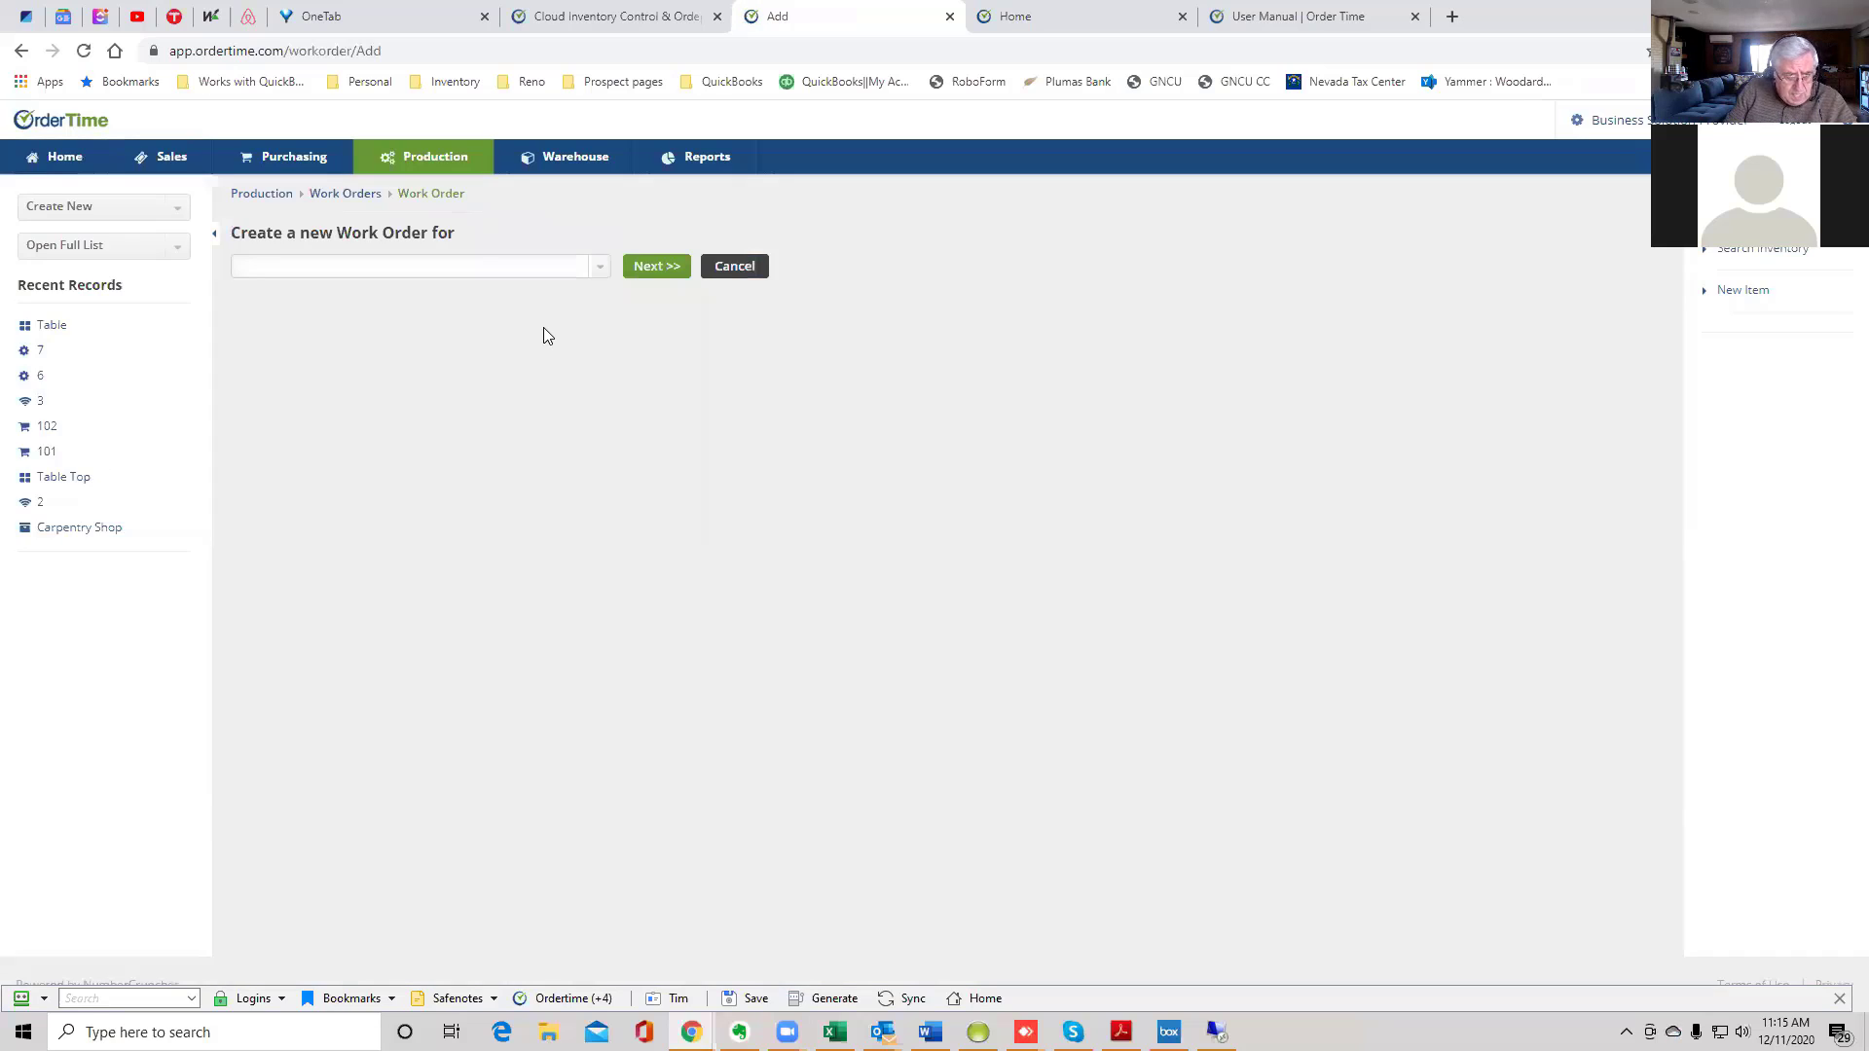
pyautogui.click(601, 269)
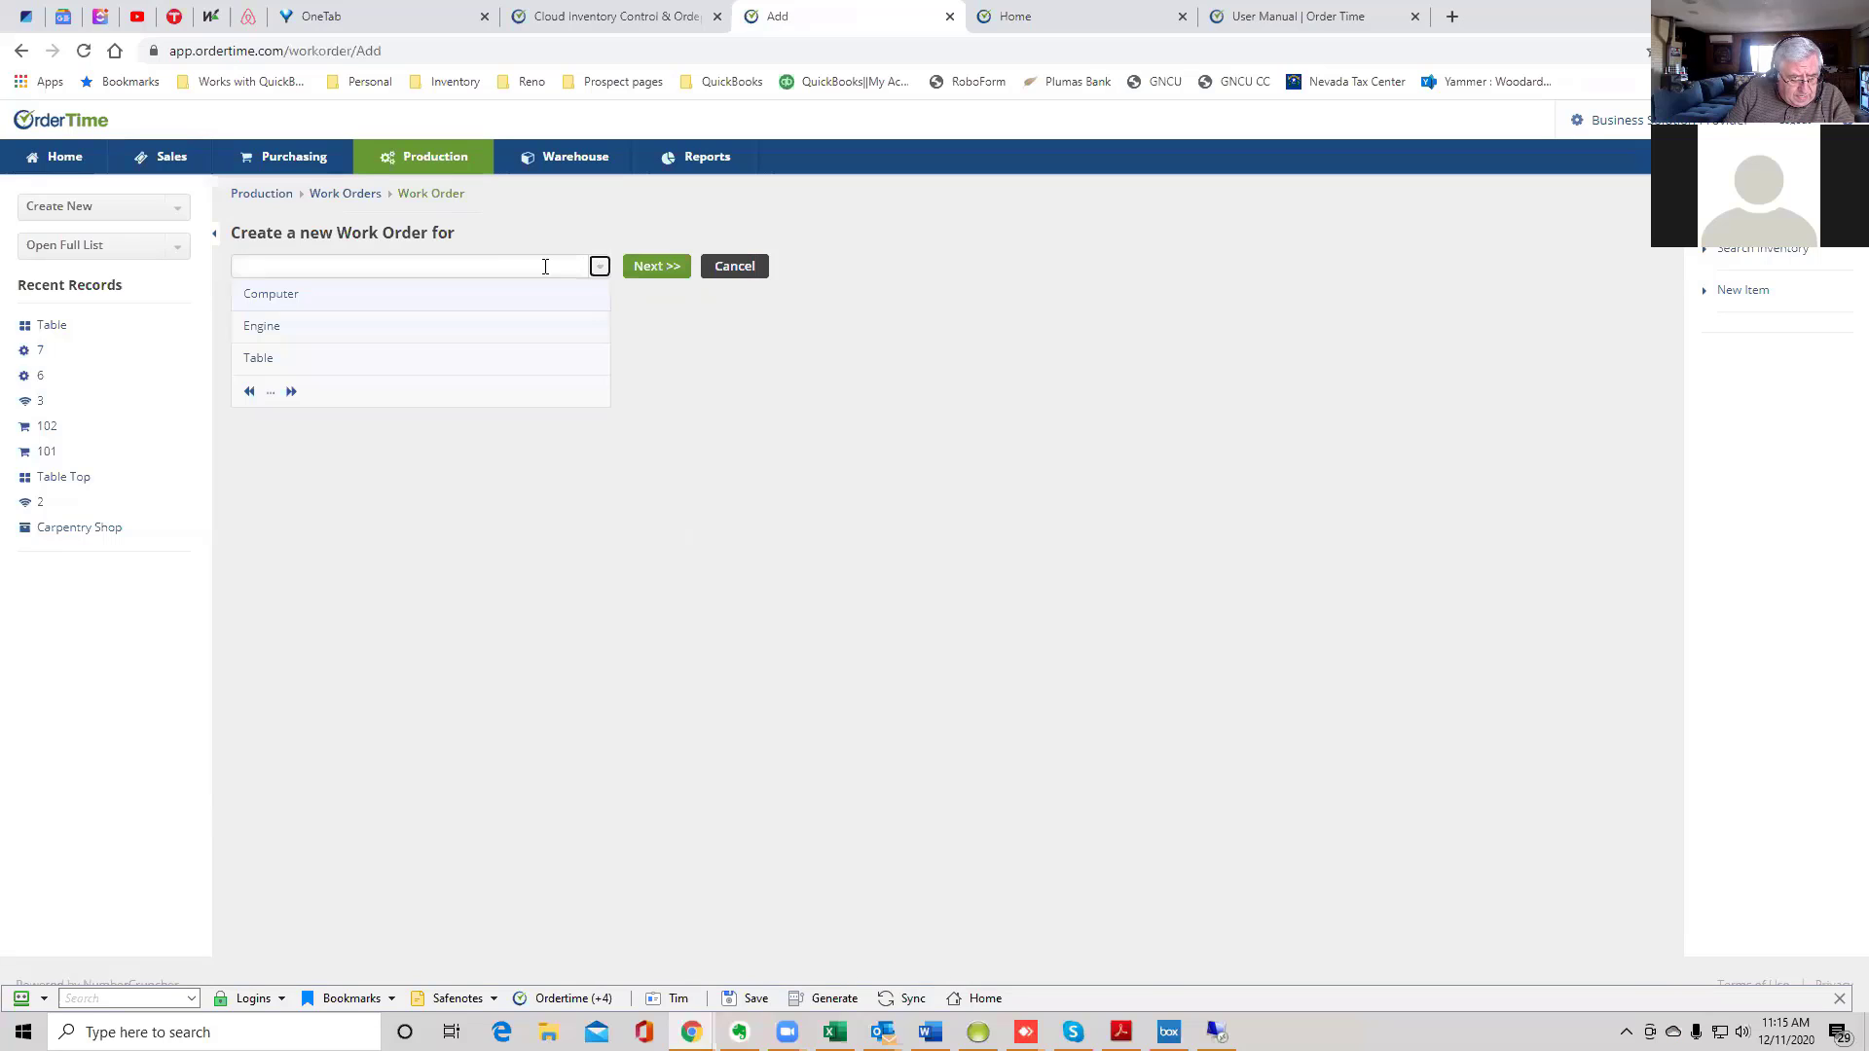
pyautogui.click(255, 364)
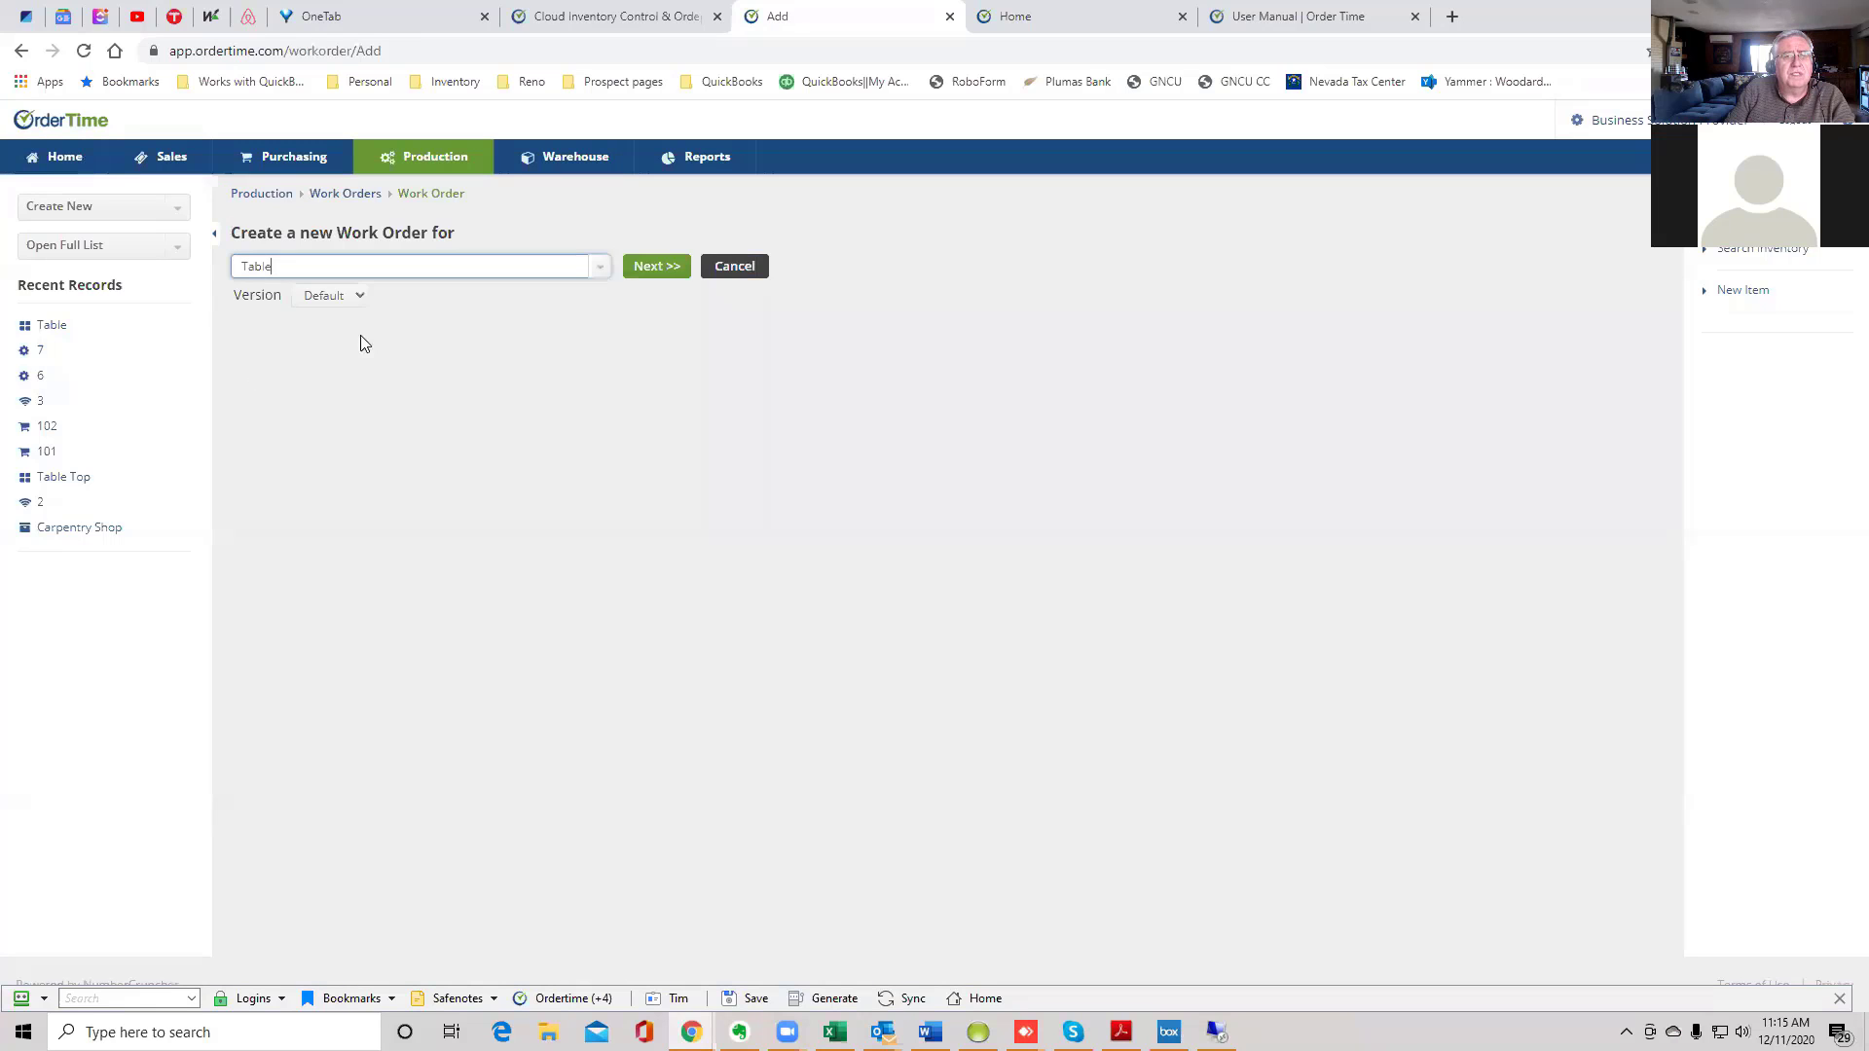
pyautogui.click(660, 267)
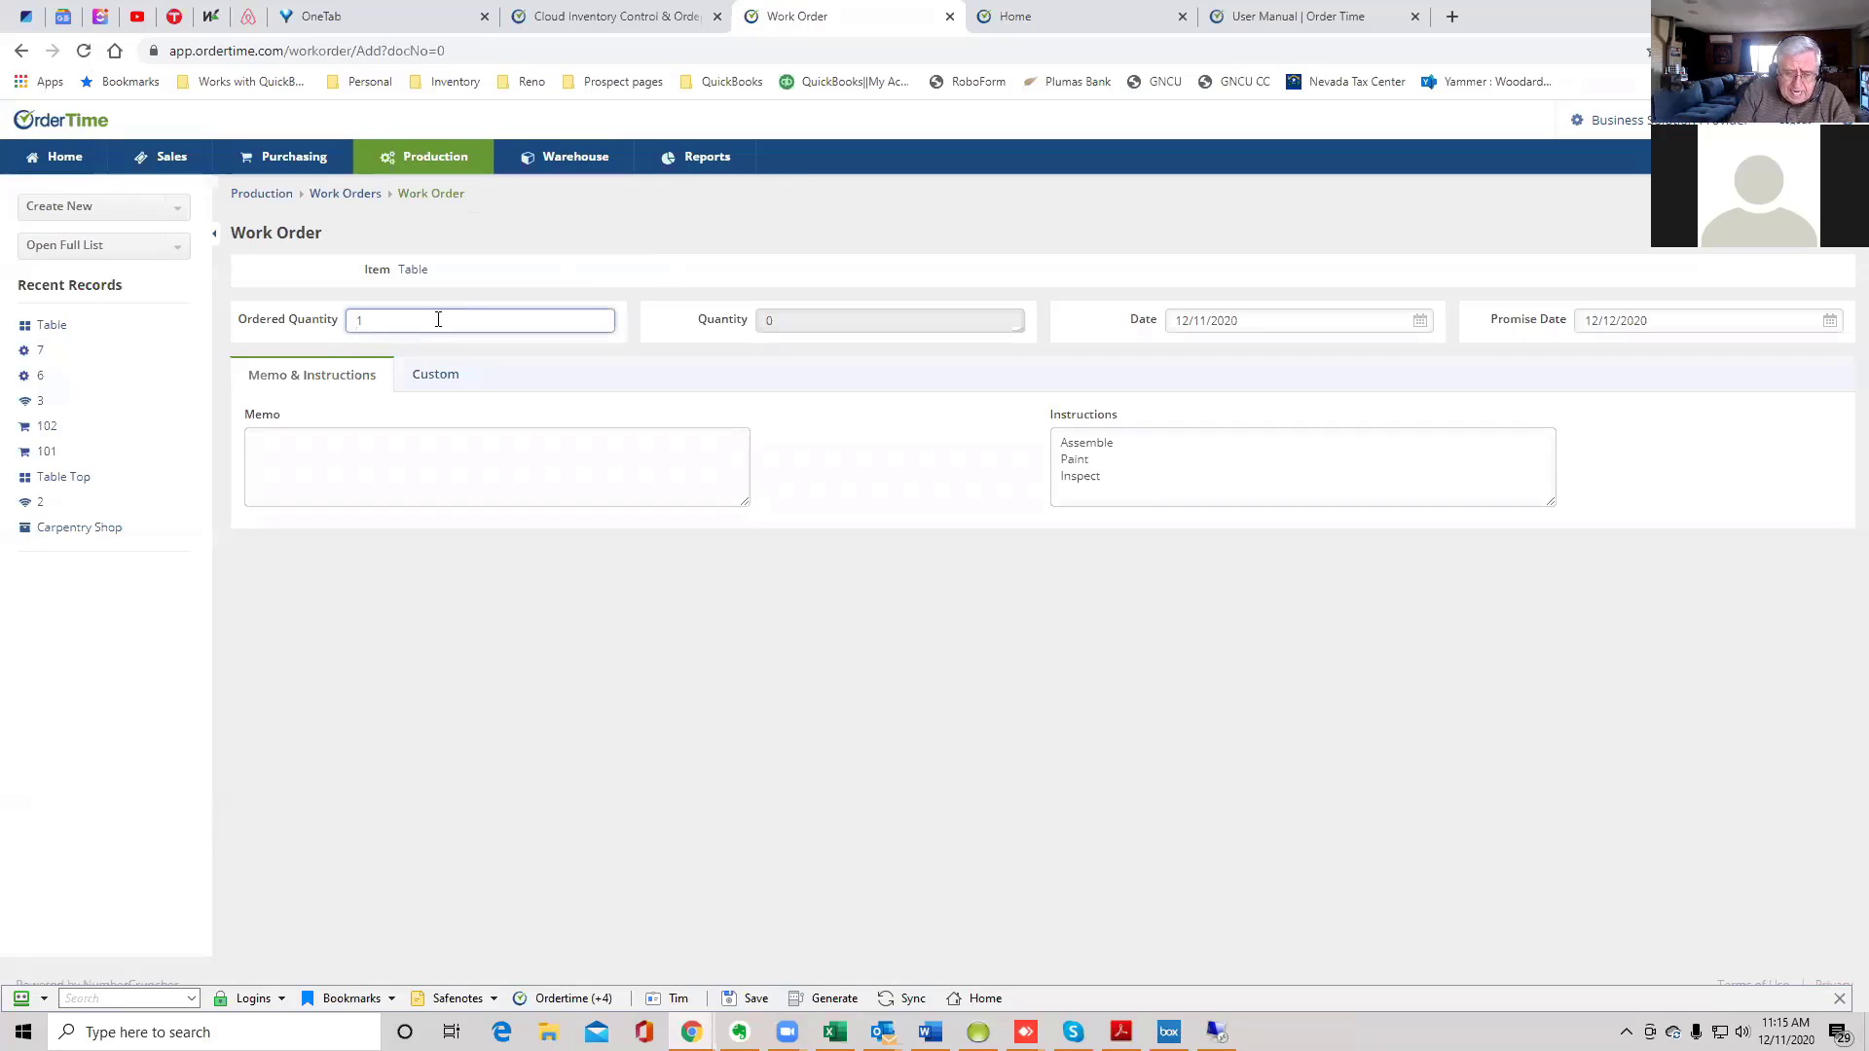
# - Set the work order's ordered quantity to 5, keep the preset dates and instructions, and save it
pyautogui.press('Delete')
pyautogui.write('5')
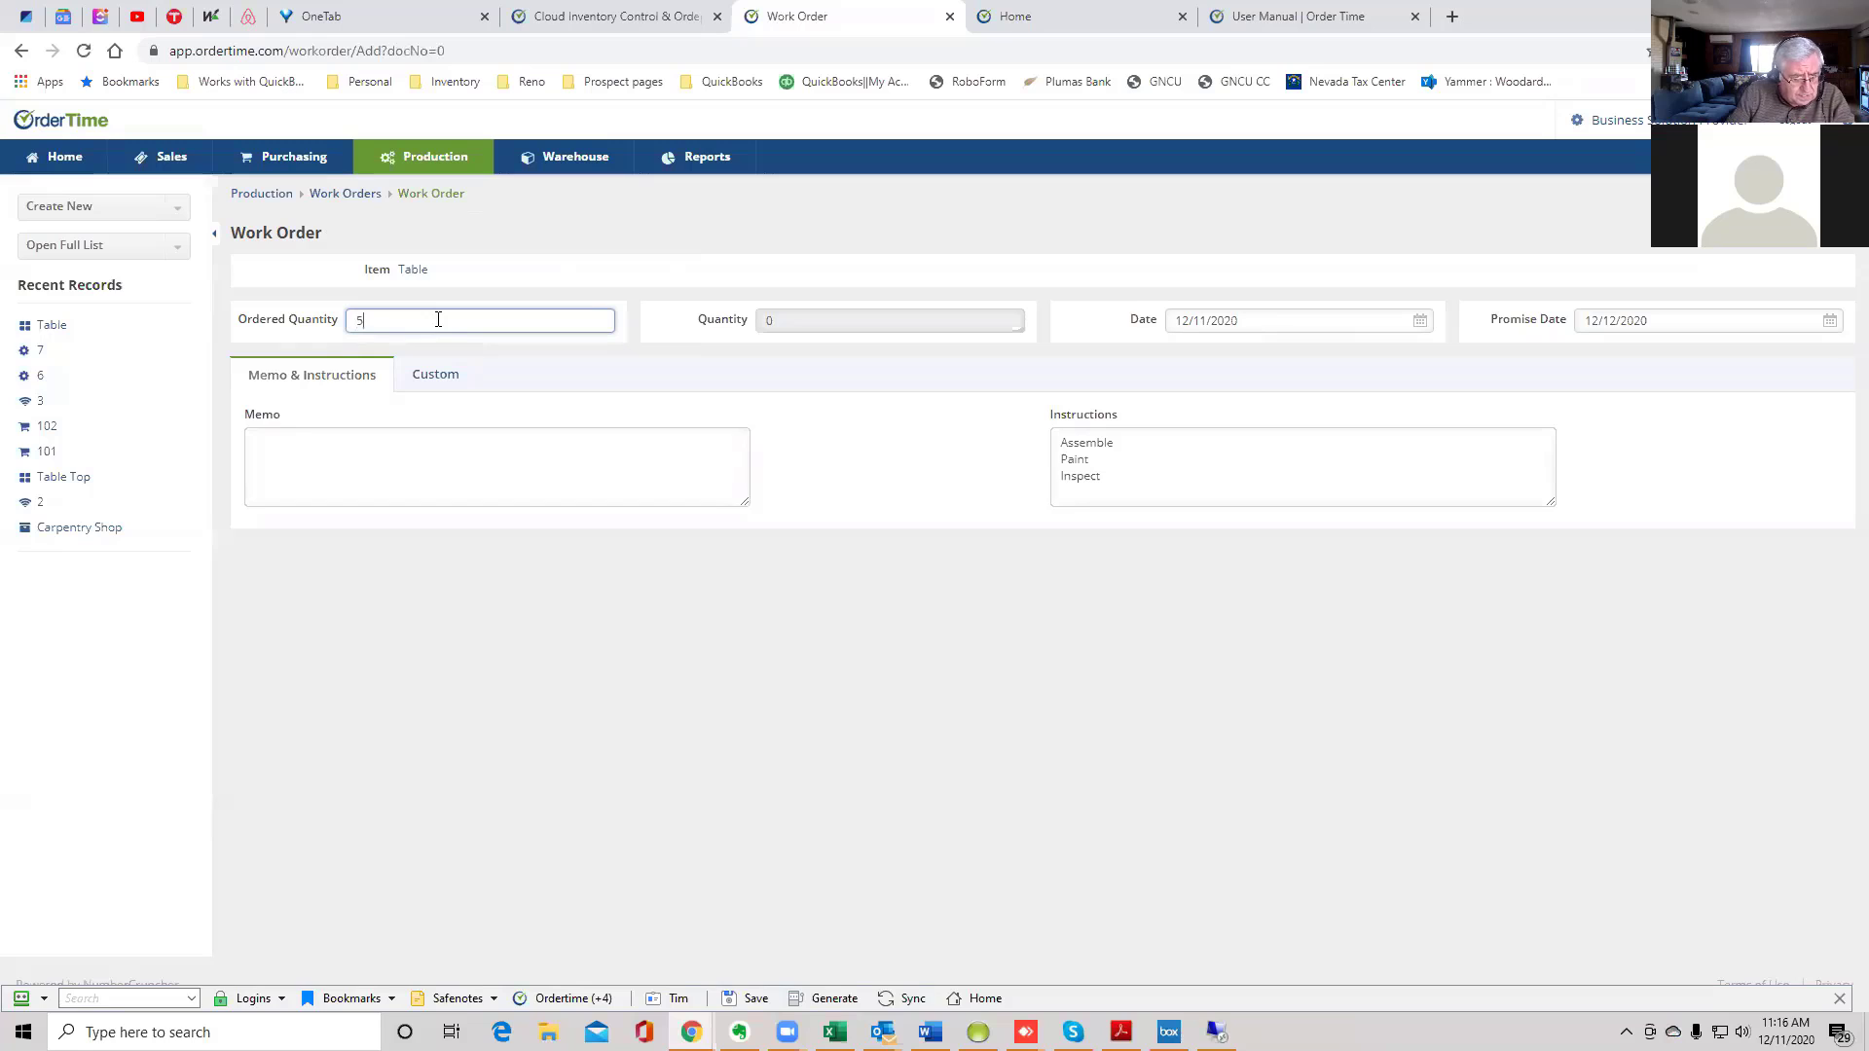
pyautogui.press('Tab')
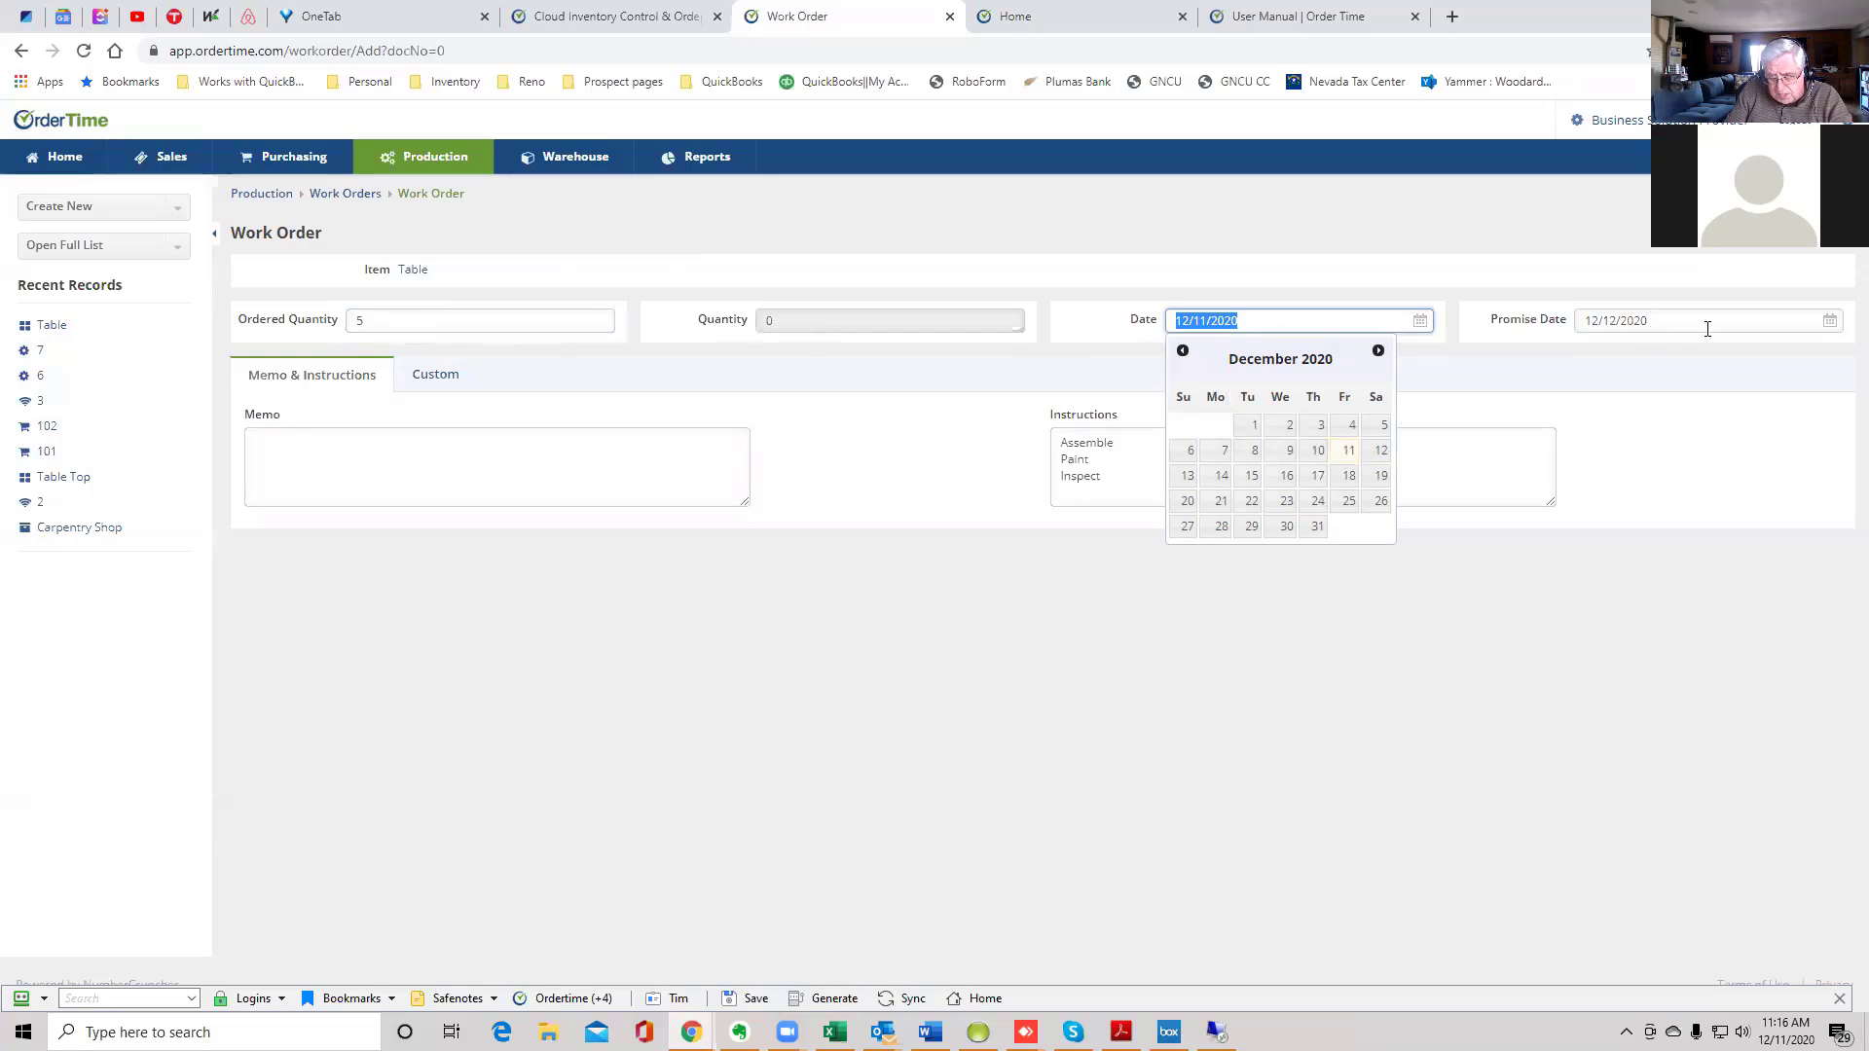
pyautogui.click(1759, 370)
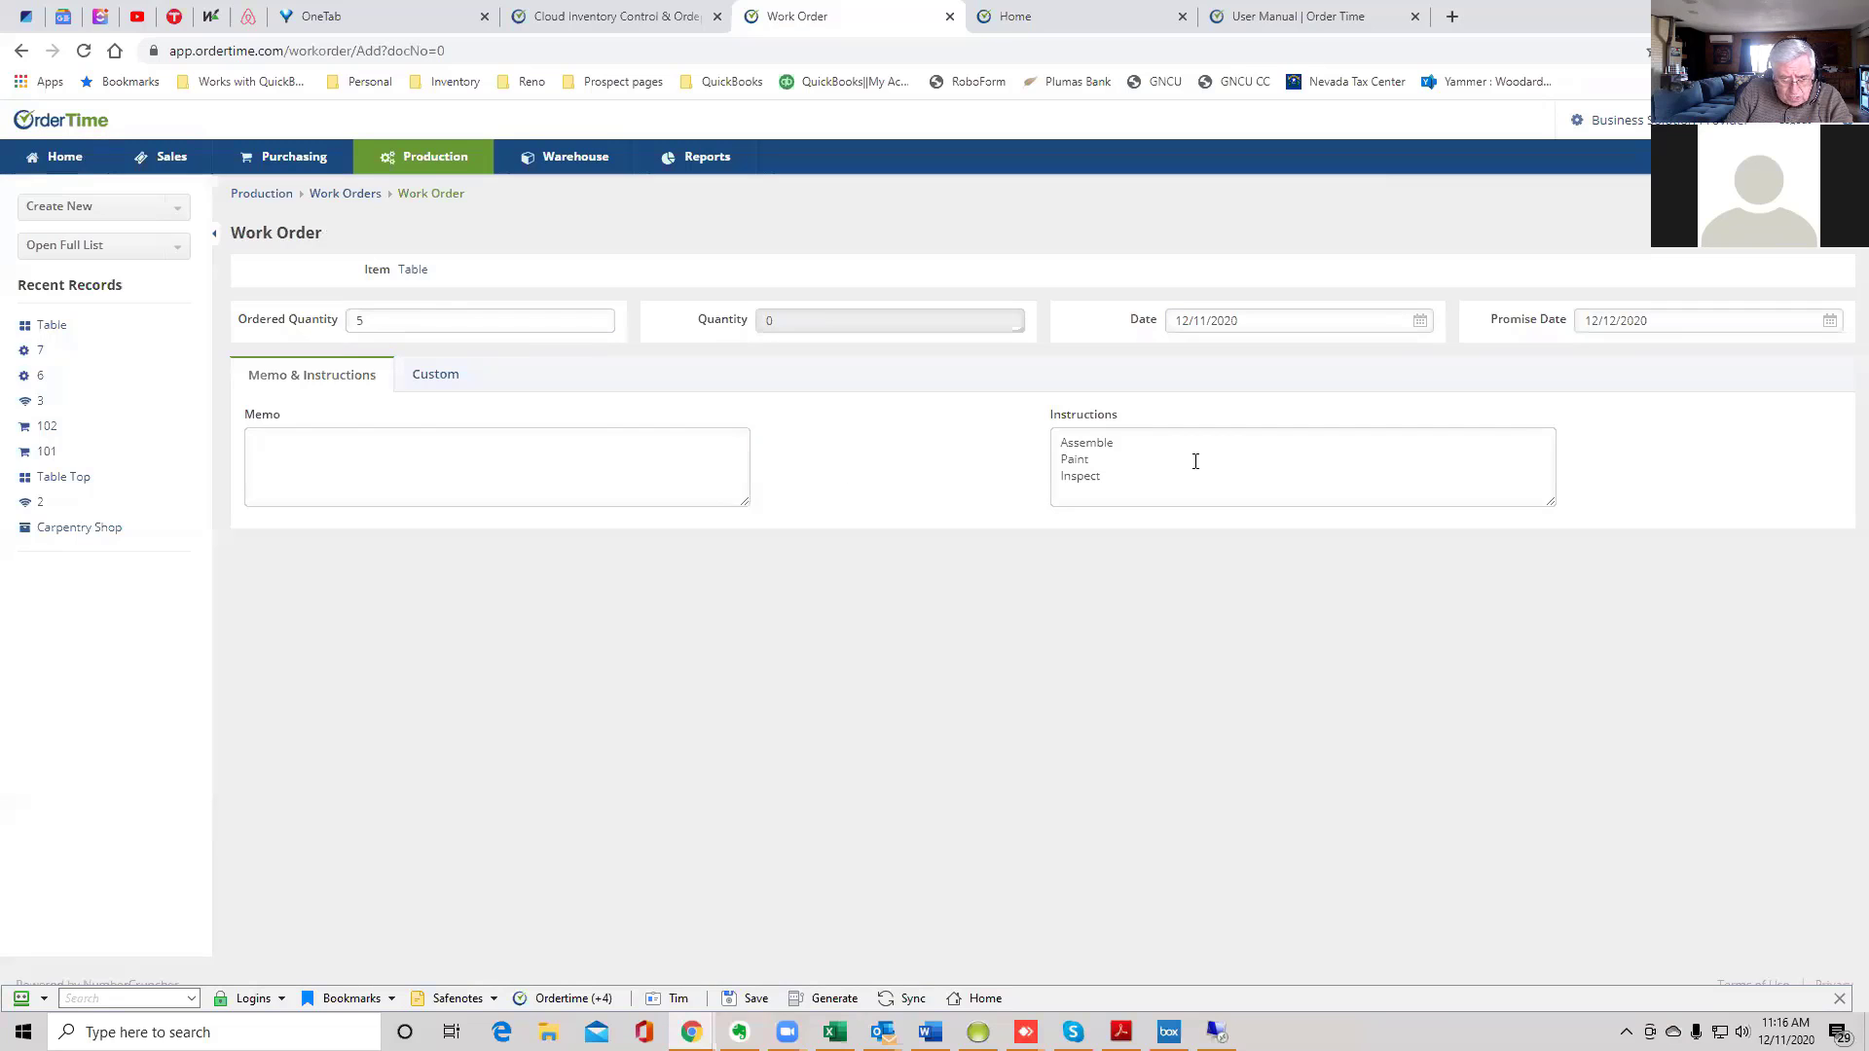
pyautogui.click(440, 451)
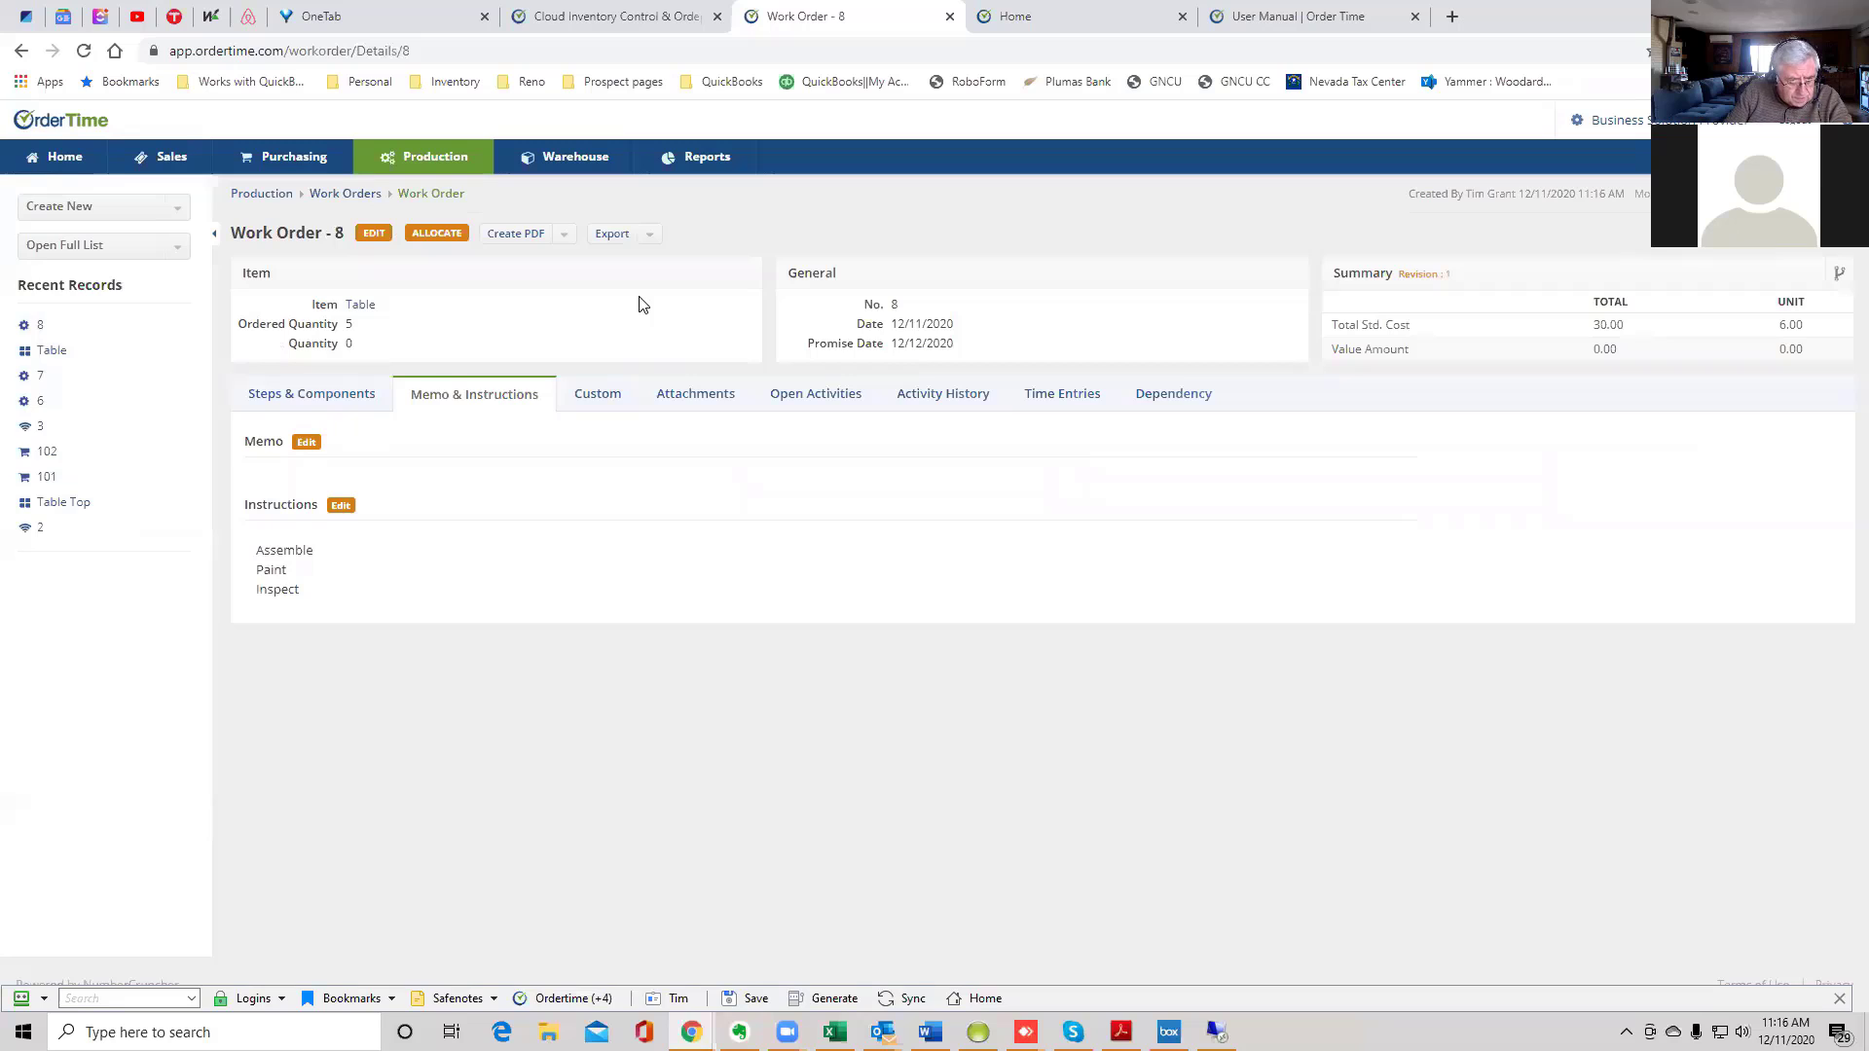
# - Show the work order's steps and components and allocate the required parts to it
pyautogui.click(306, 402)
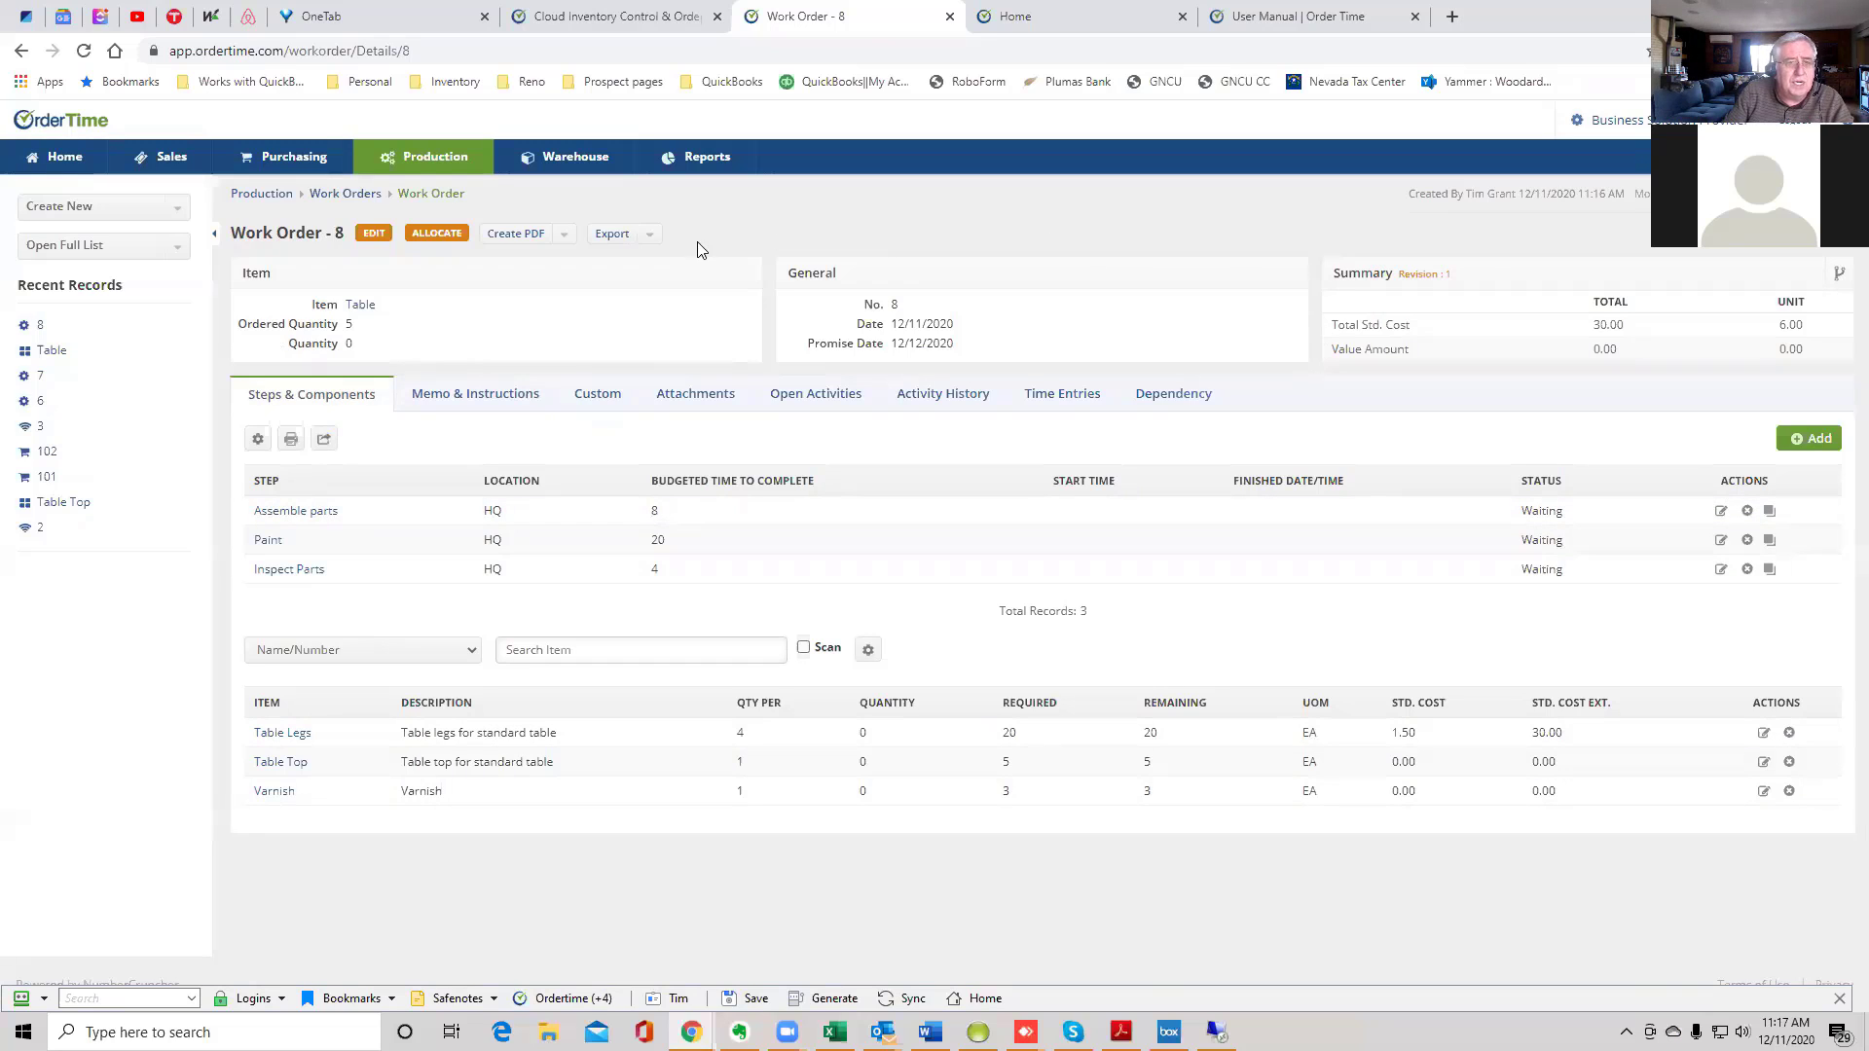
pyautogui.click(438, 234)
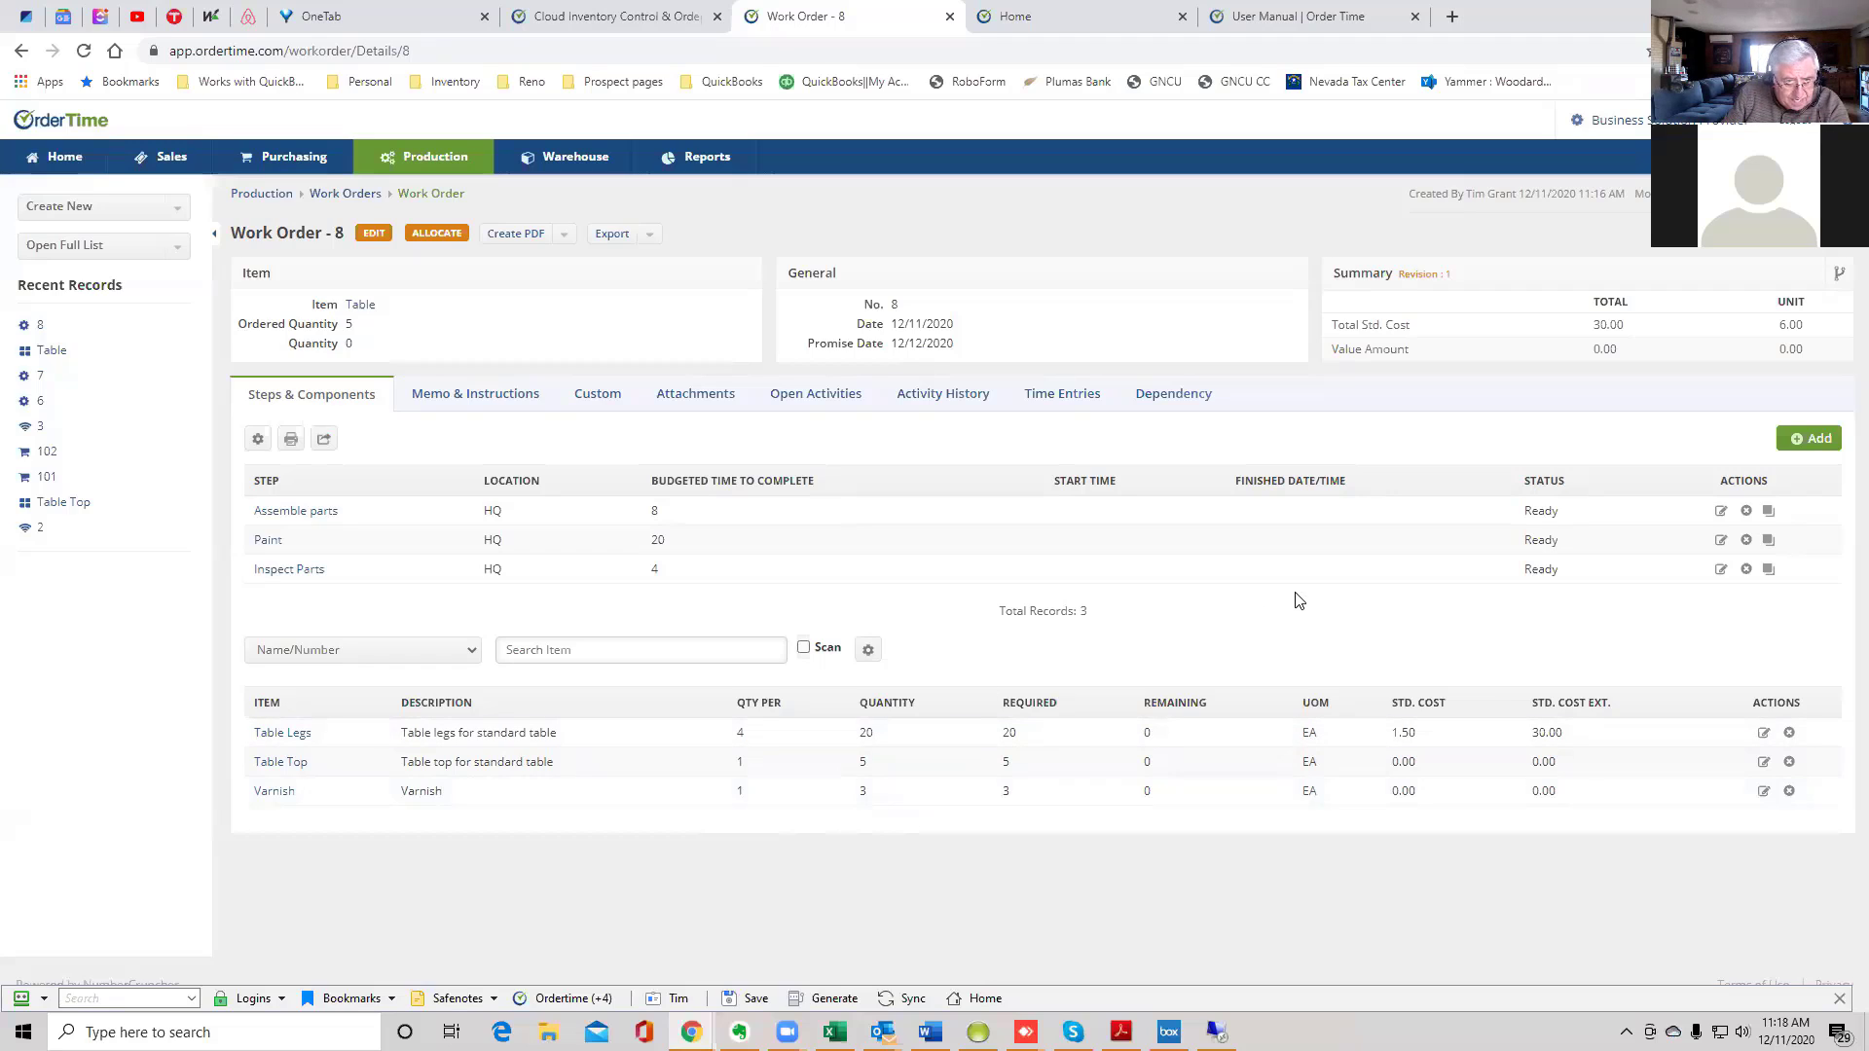
# - Preview the work order's PDF, close it, and check the memo and instructions before returning to the steps and components
pyautogui.click(502, 236)
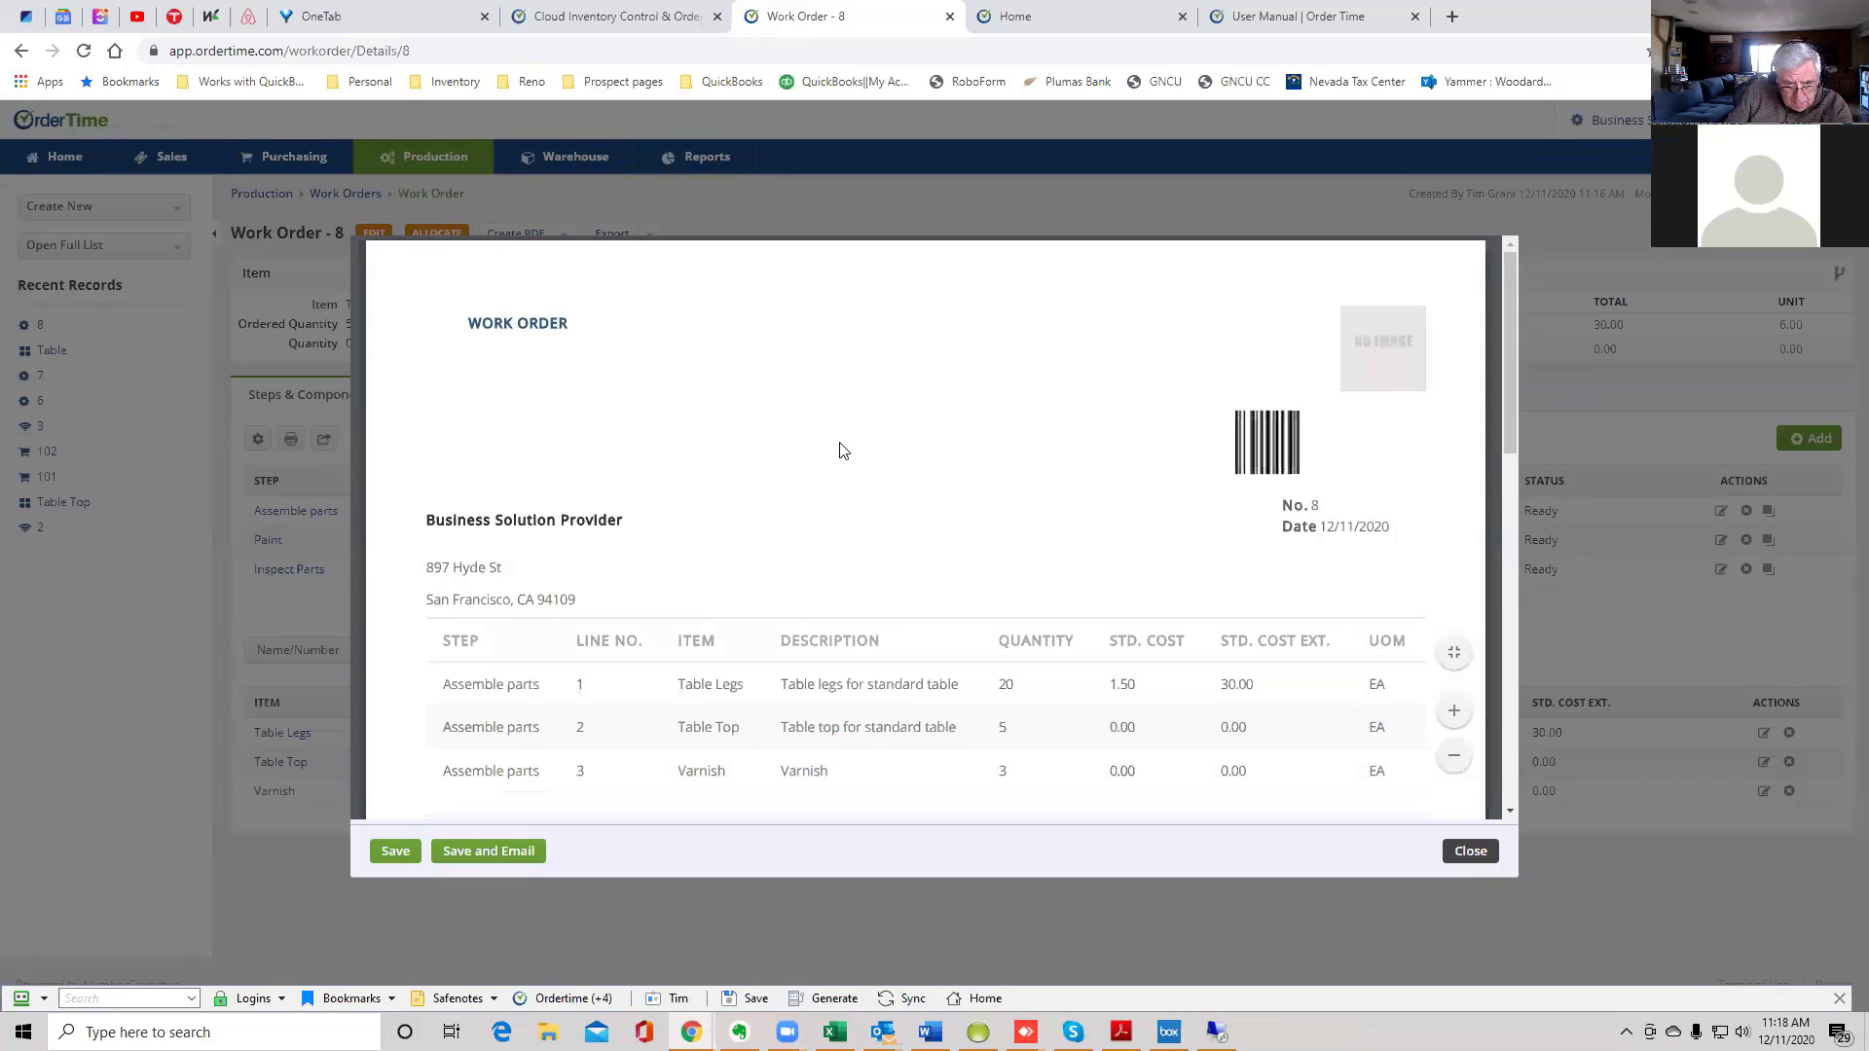
pyautogui.scroll(-2, 912, 501)
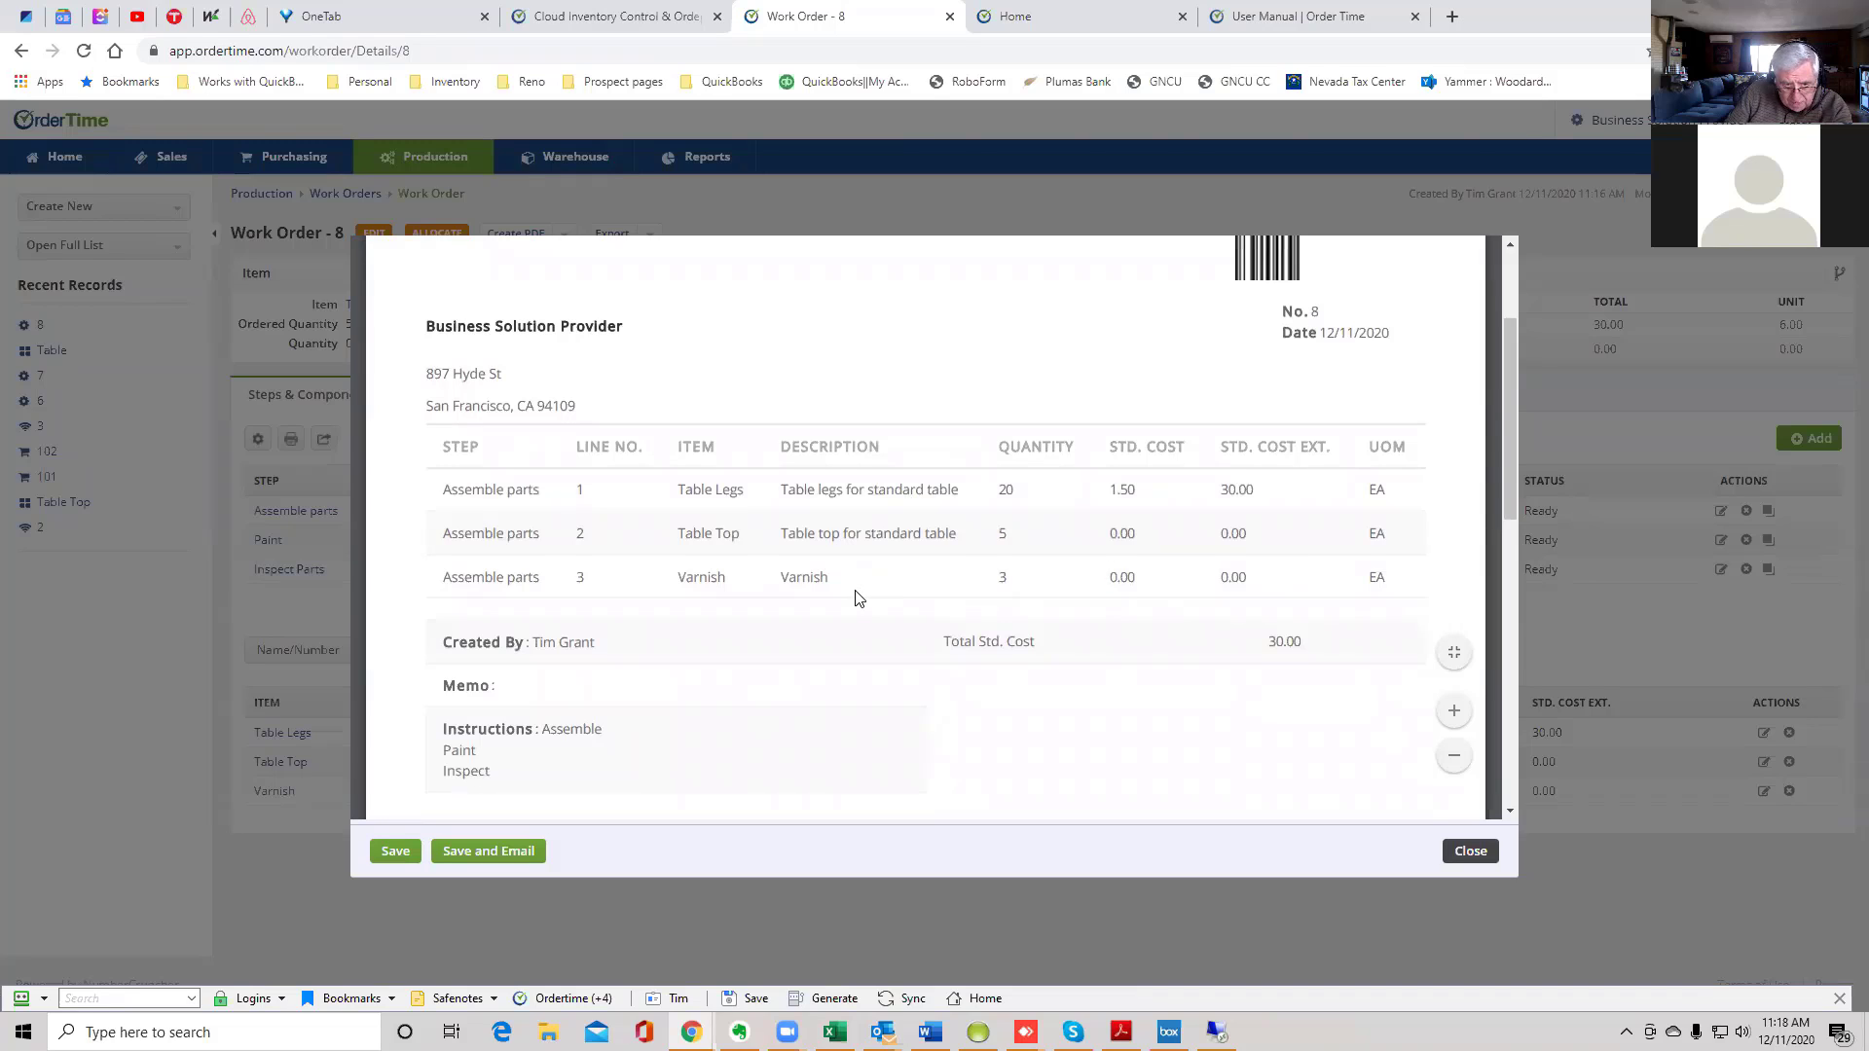
pyautogui.scroll(-1, 857, 597)
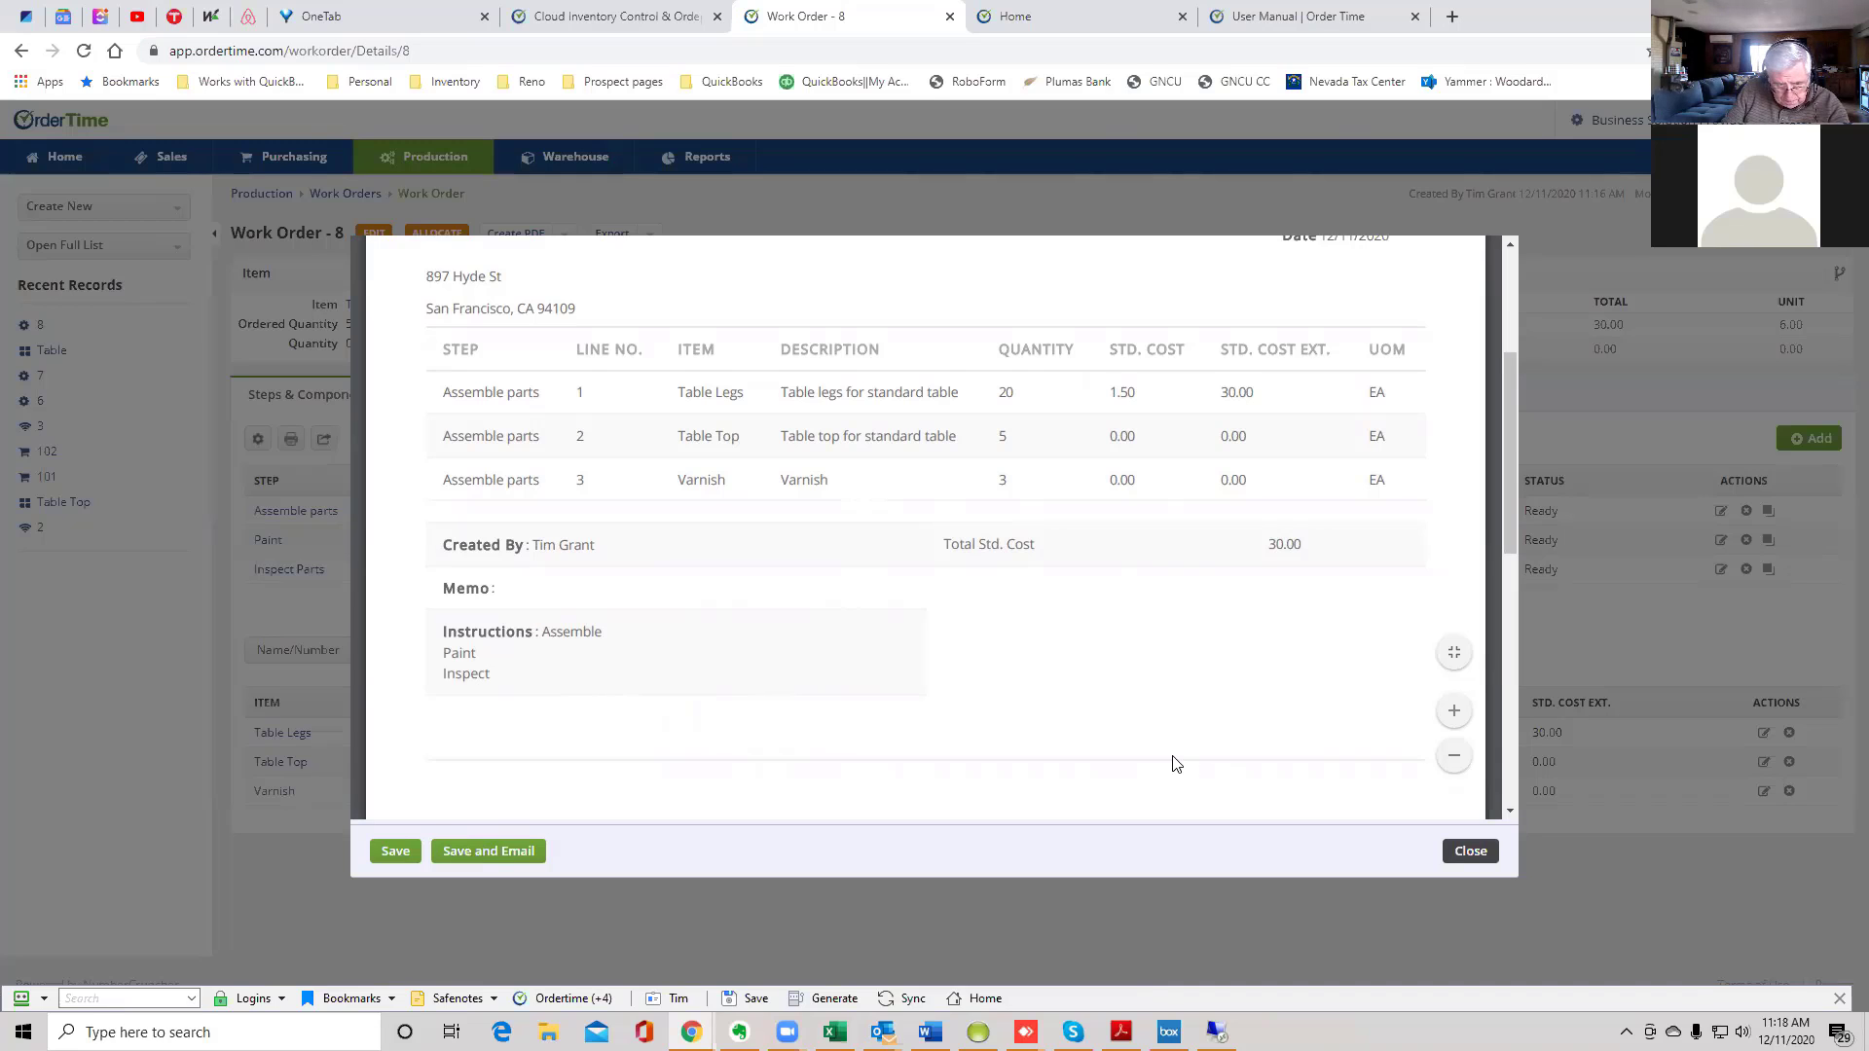
pyautogui.scroll(3, 1176, 764)
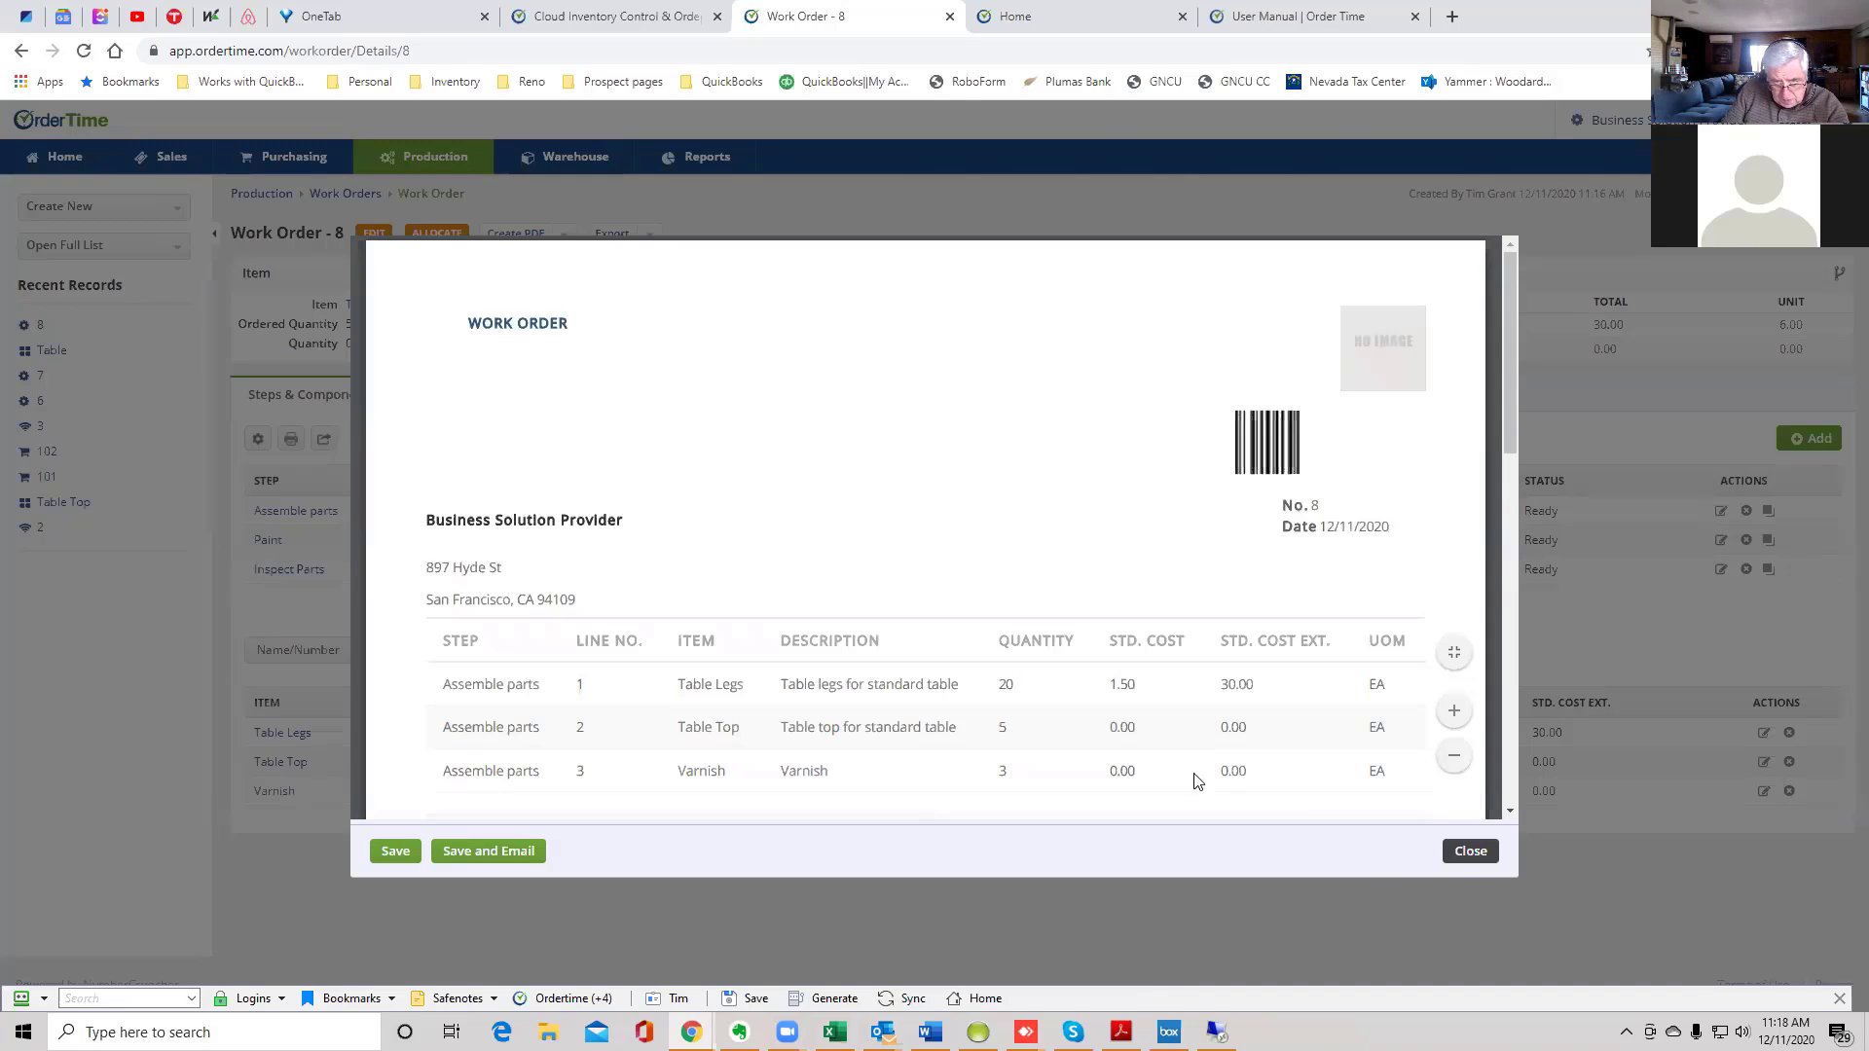
pyautogui.click(1470, 851)
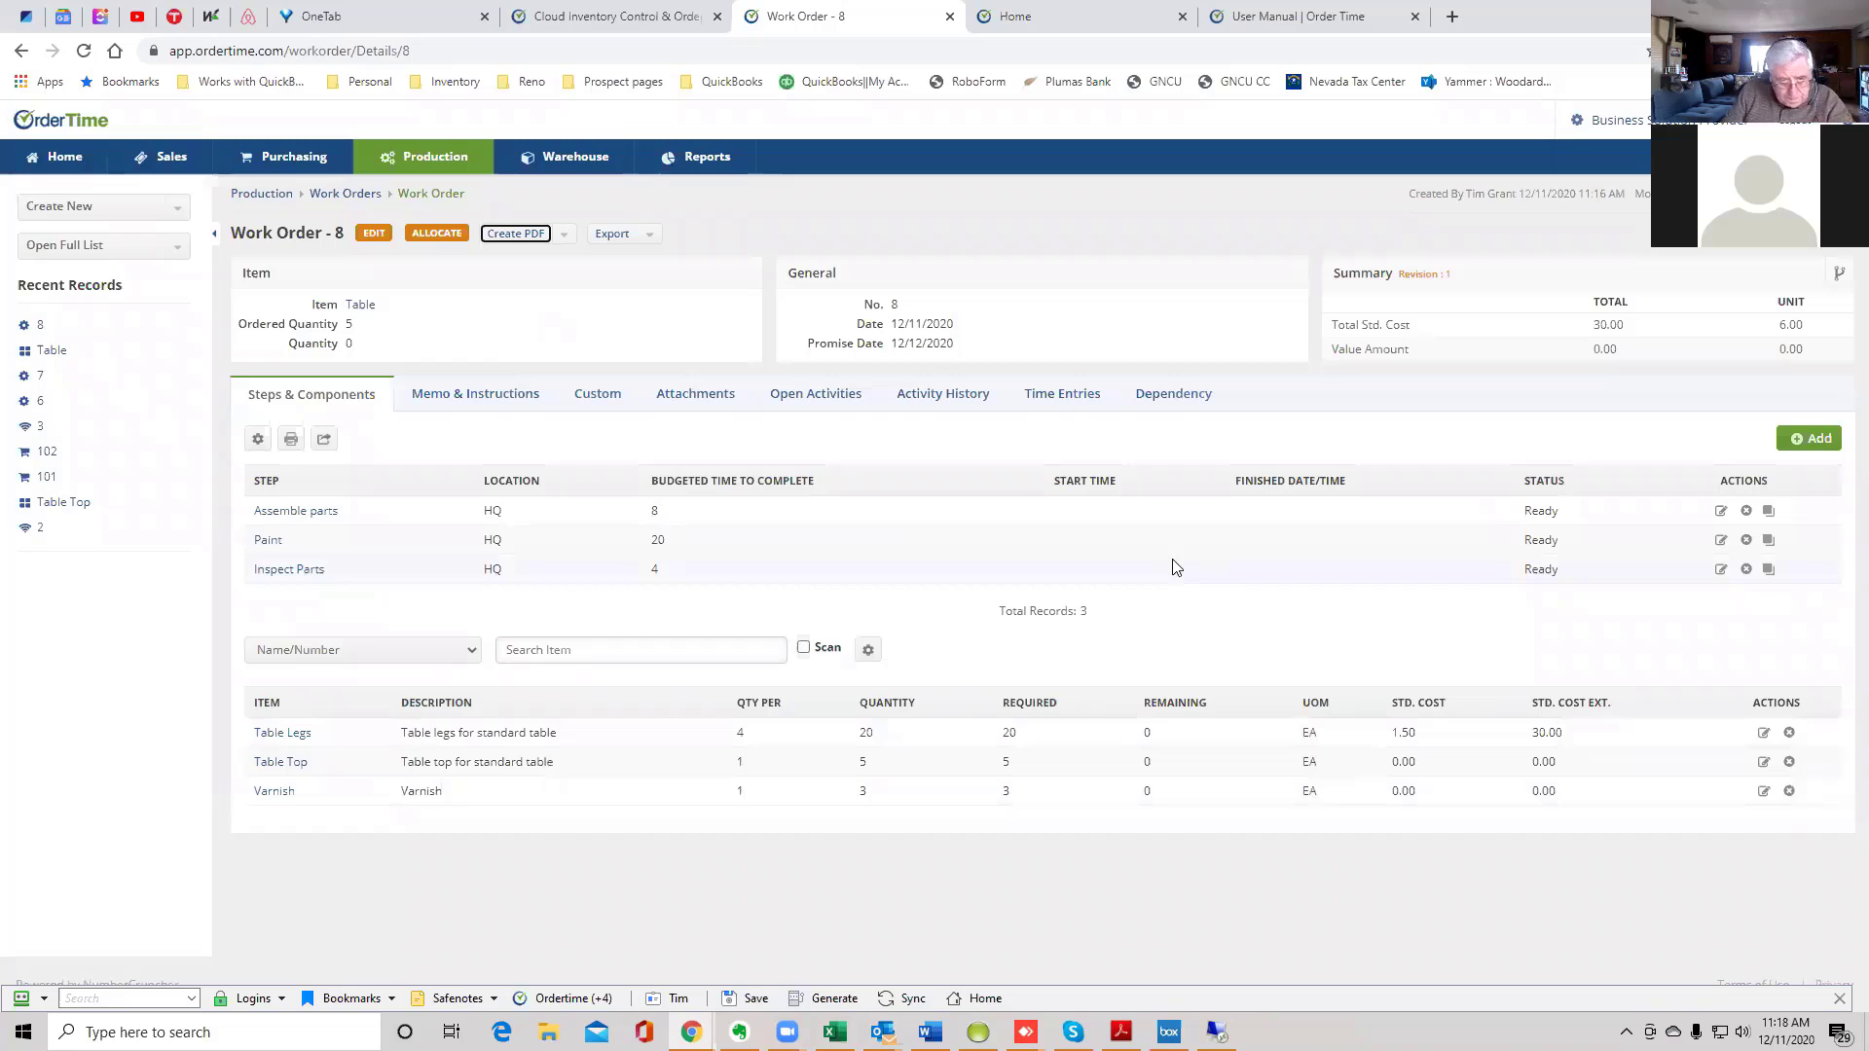
pyautogui.click(518, 401)
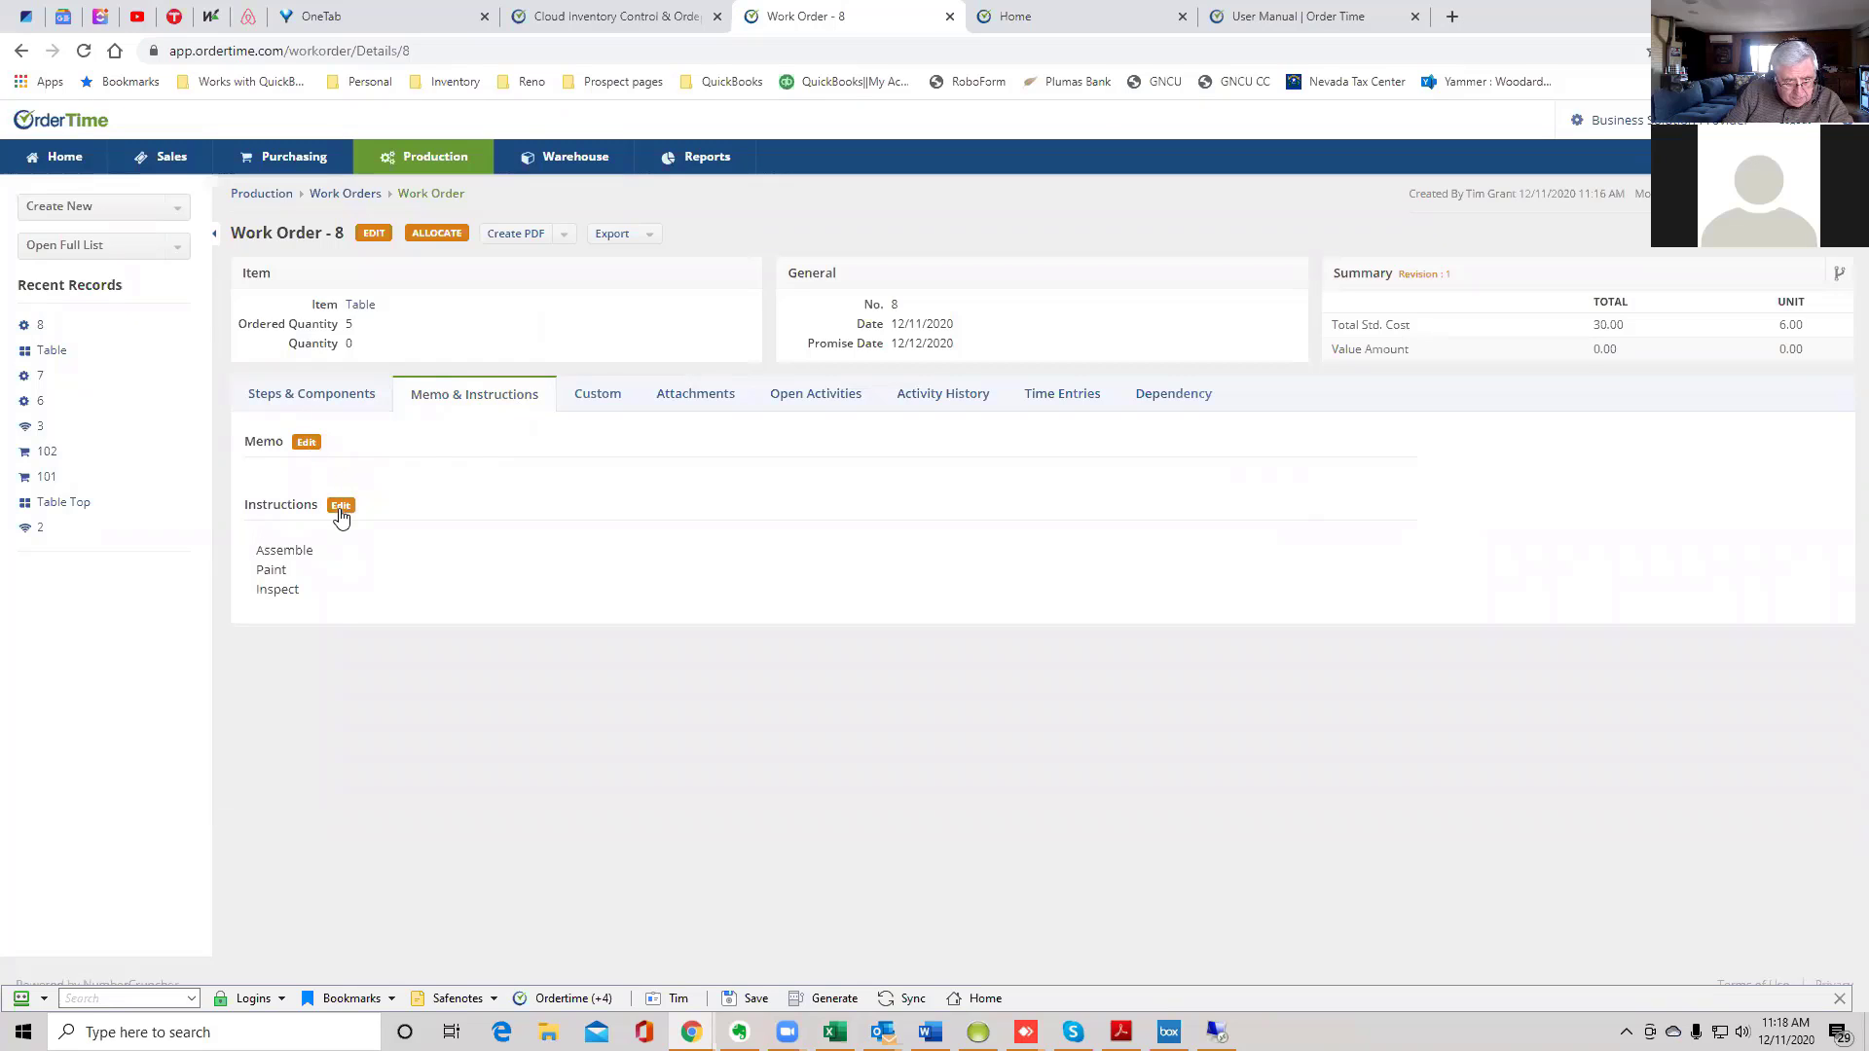
pyautogui.click(340, 406)
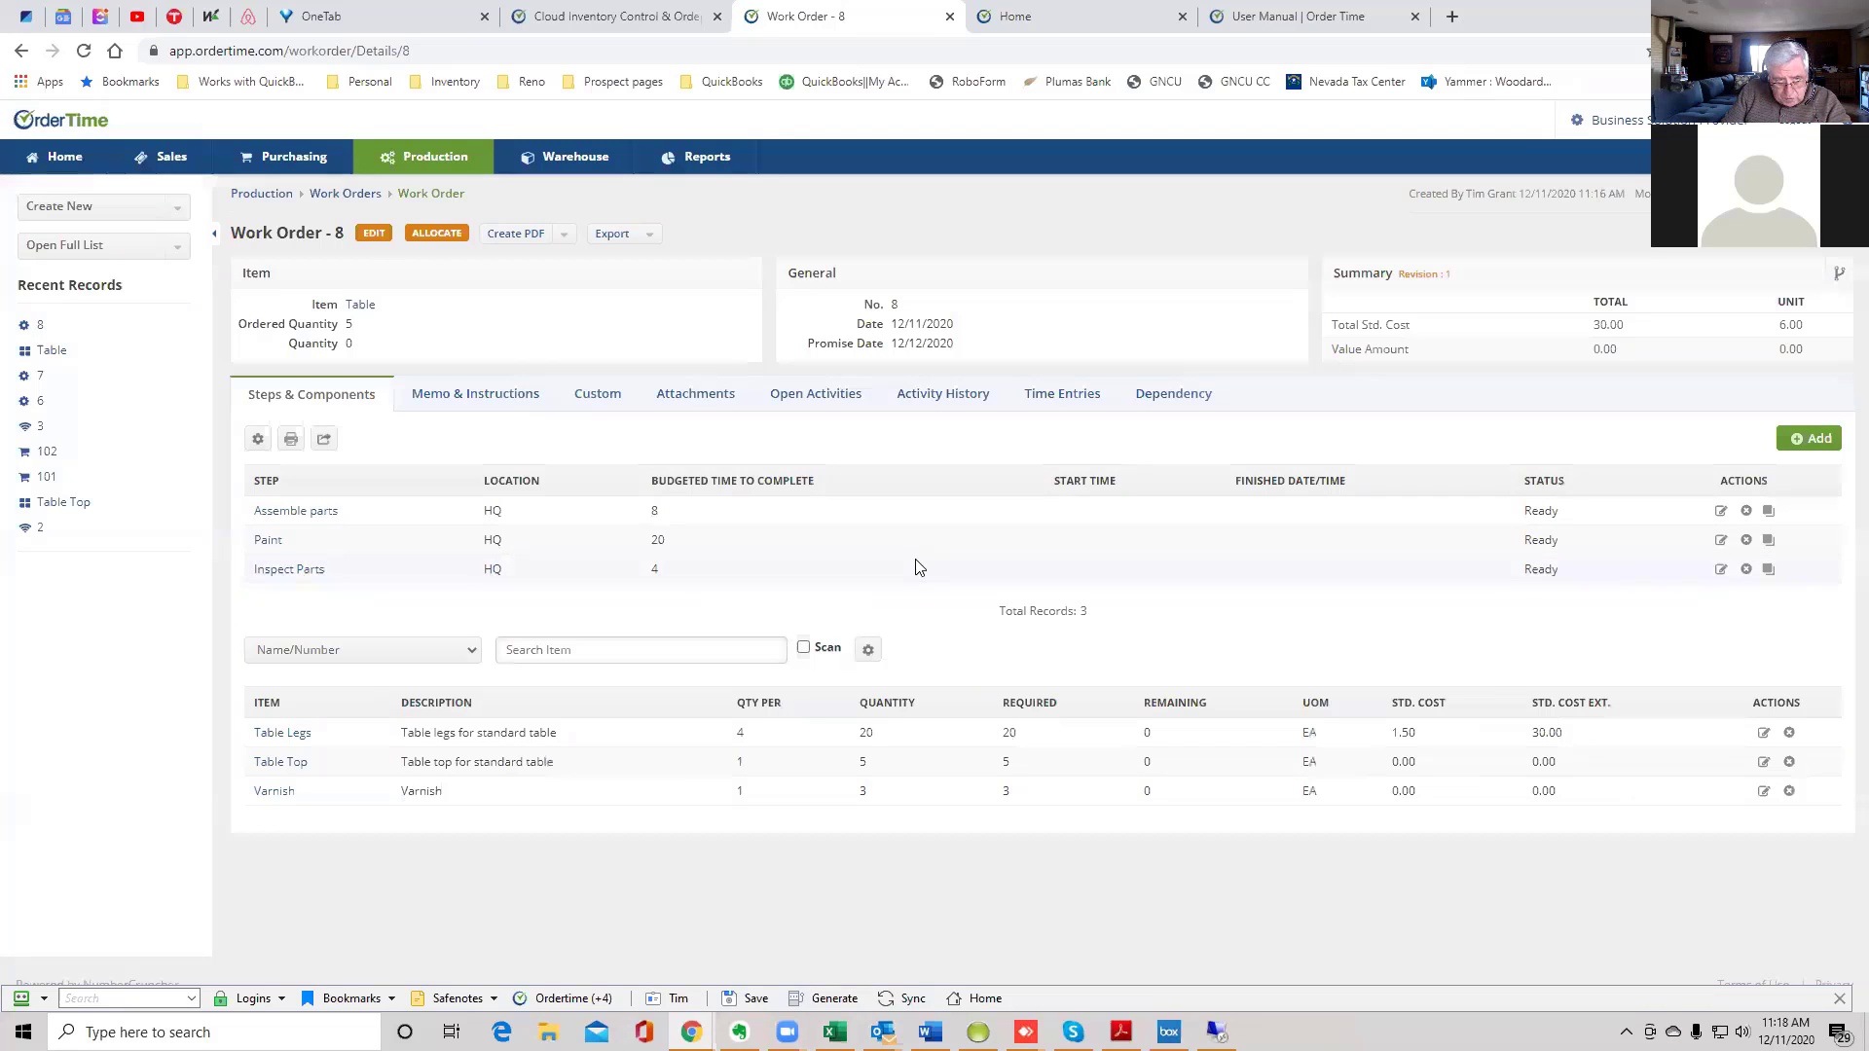
# - Open the Table Legs component line to examine its editable fields and return to the work order
pyautogui.click(1764, 734)
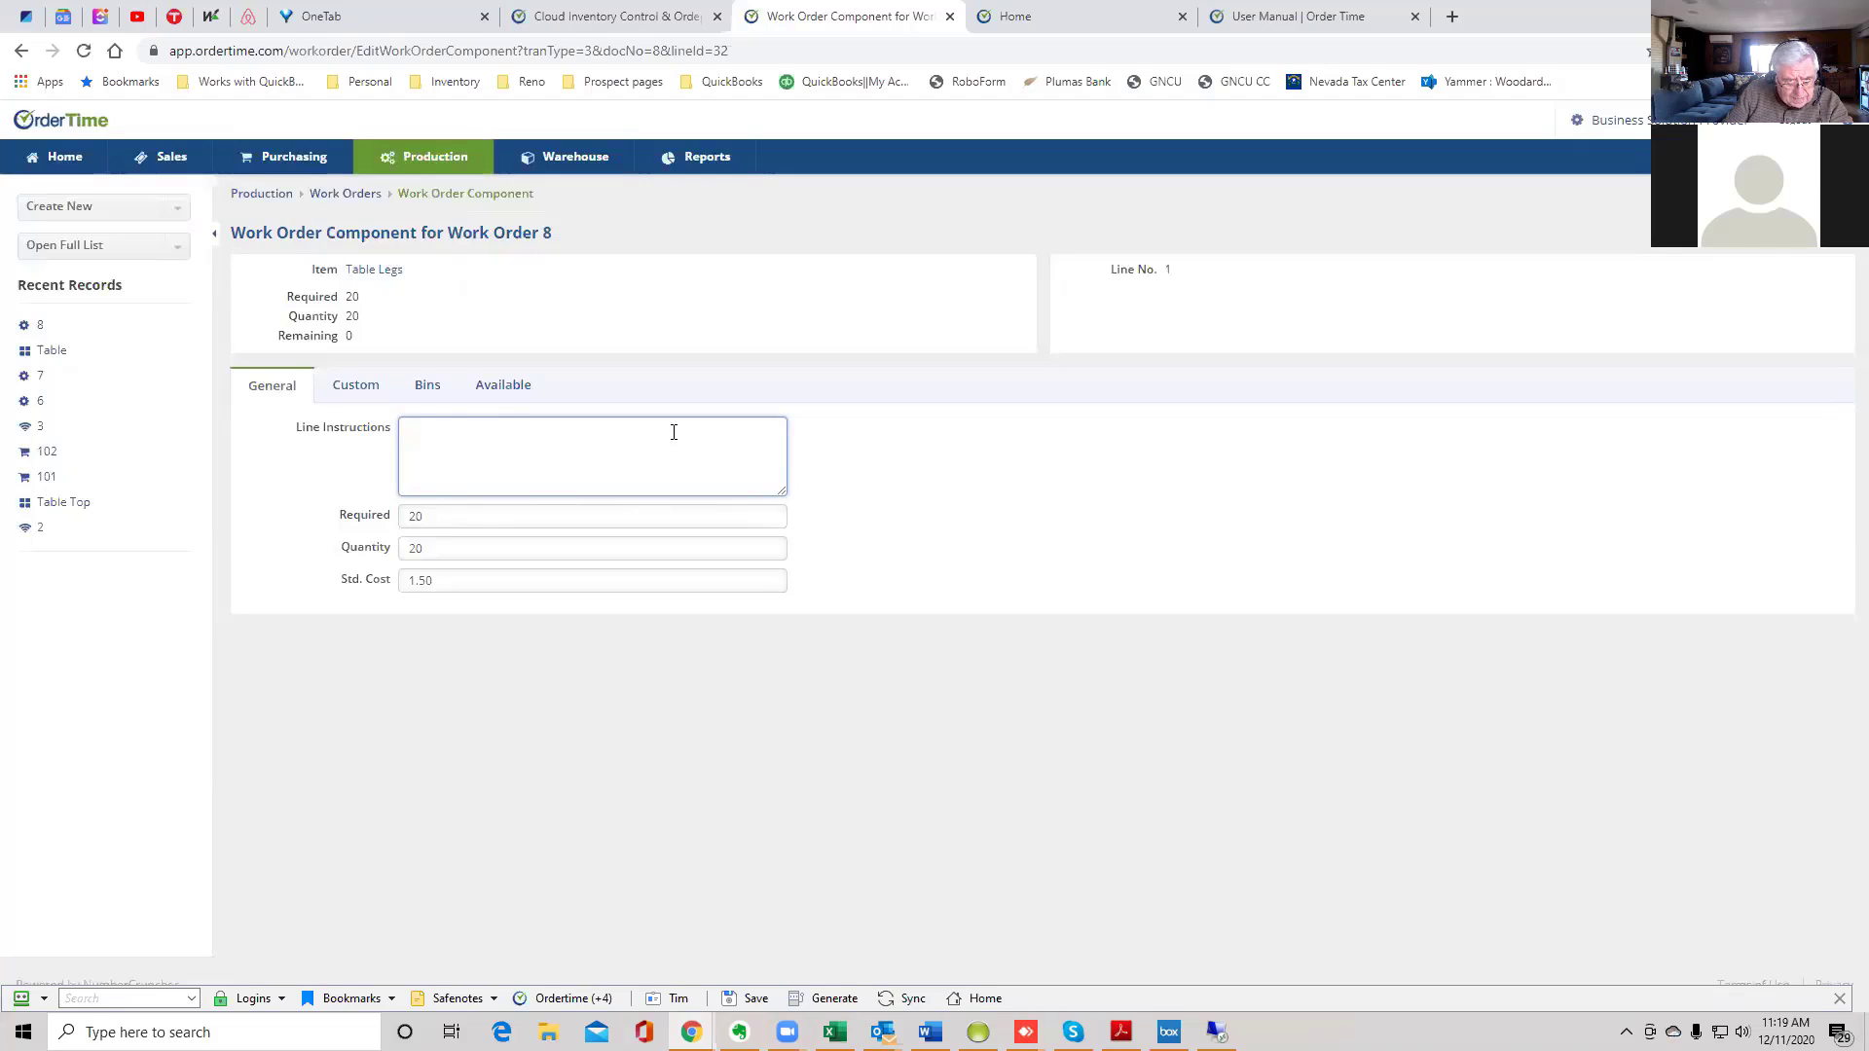
pyautogui.click(522, 518)
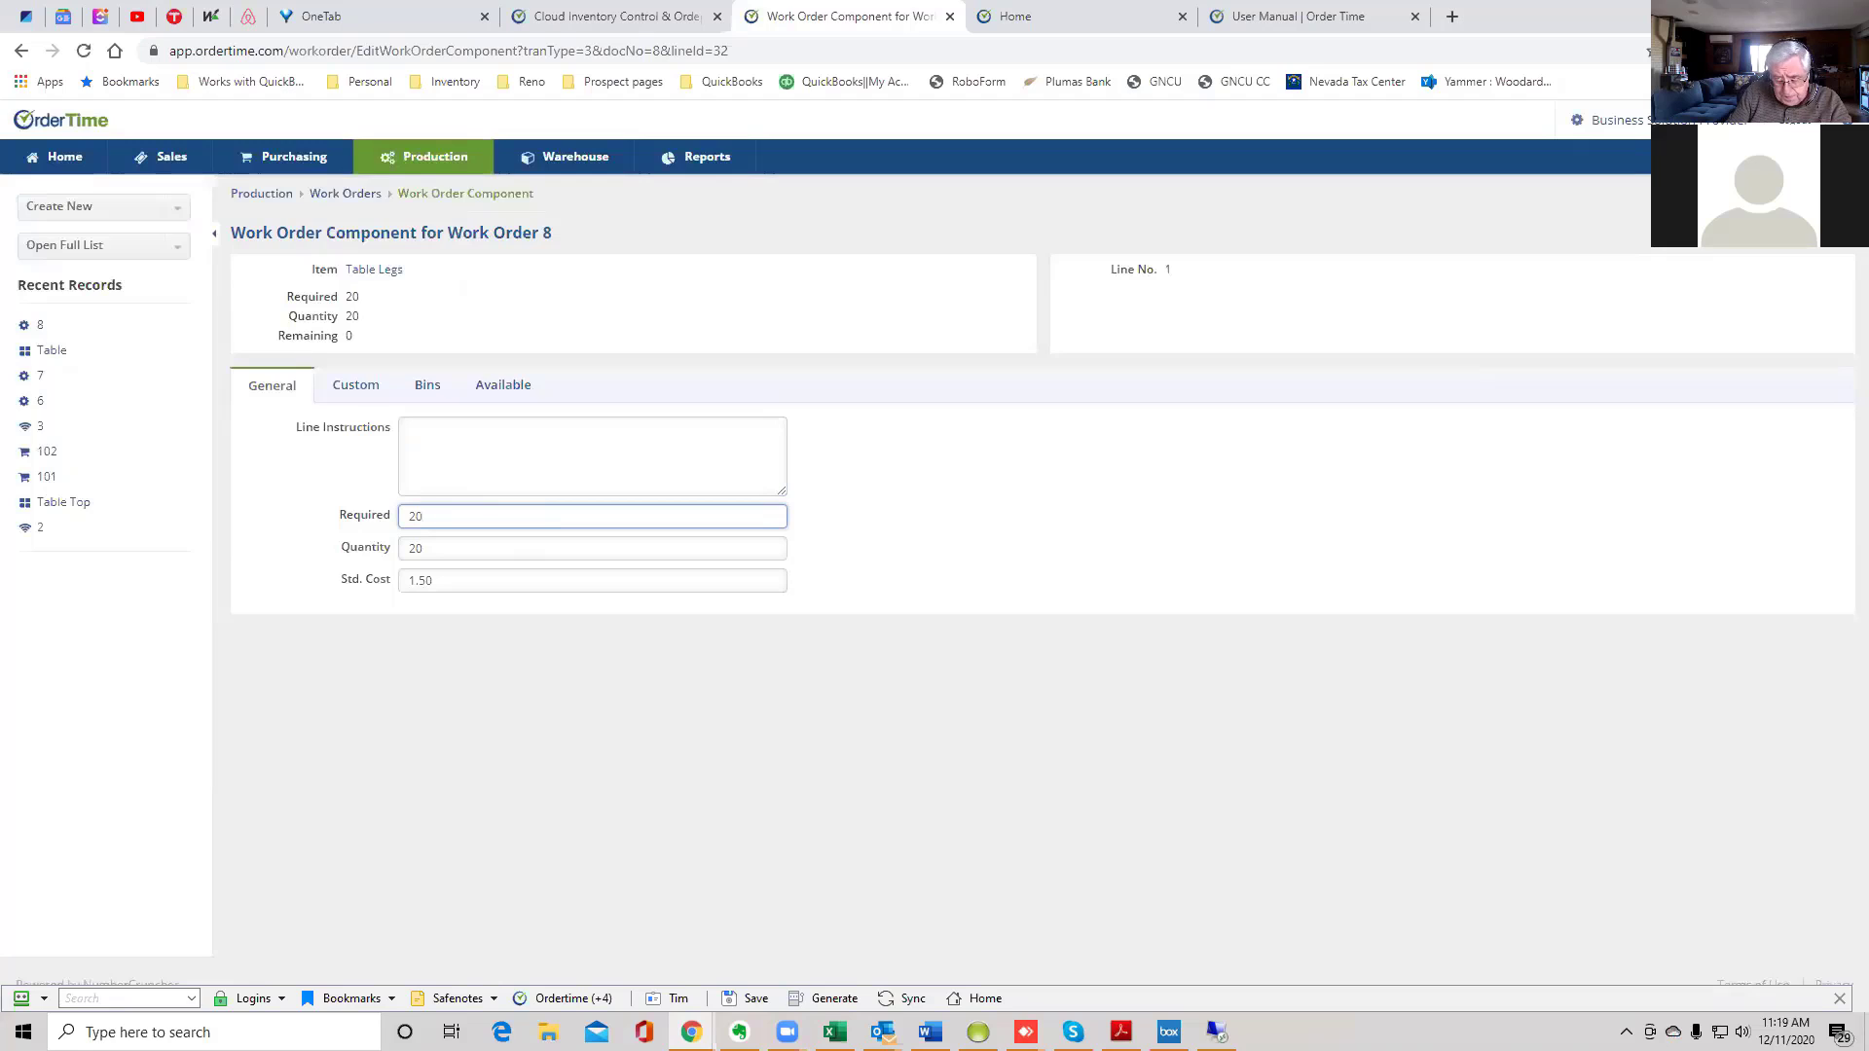
pyautogui.press('Return')
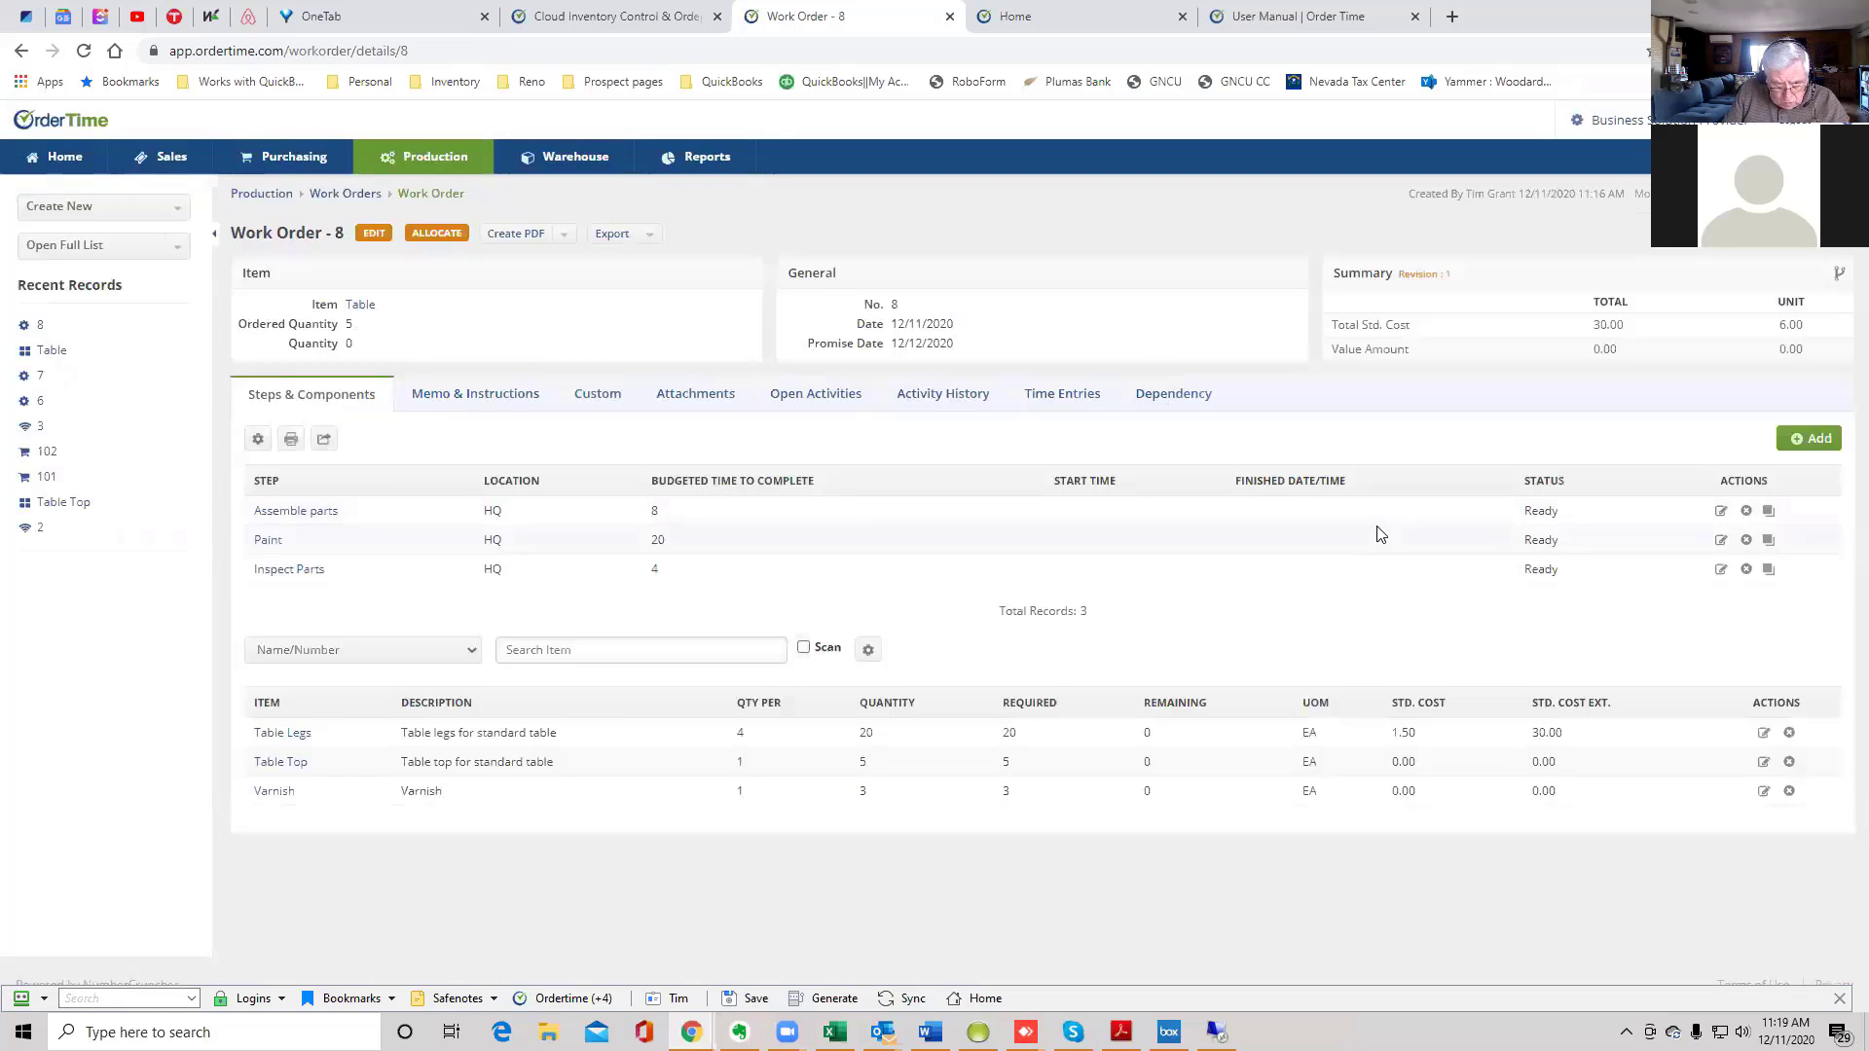
# - Edit the Assemble parts step: set its actual time to complete to 7, set its status to Finished, and save it
pyautogui.click(1722, 513)
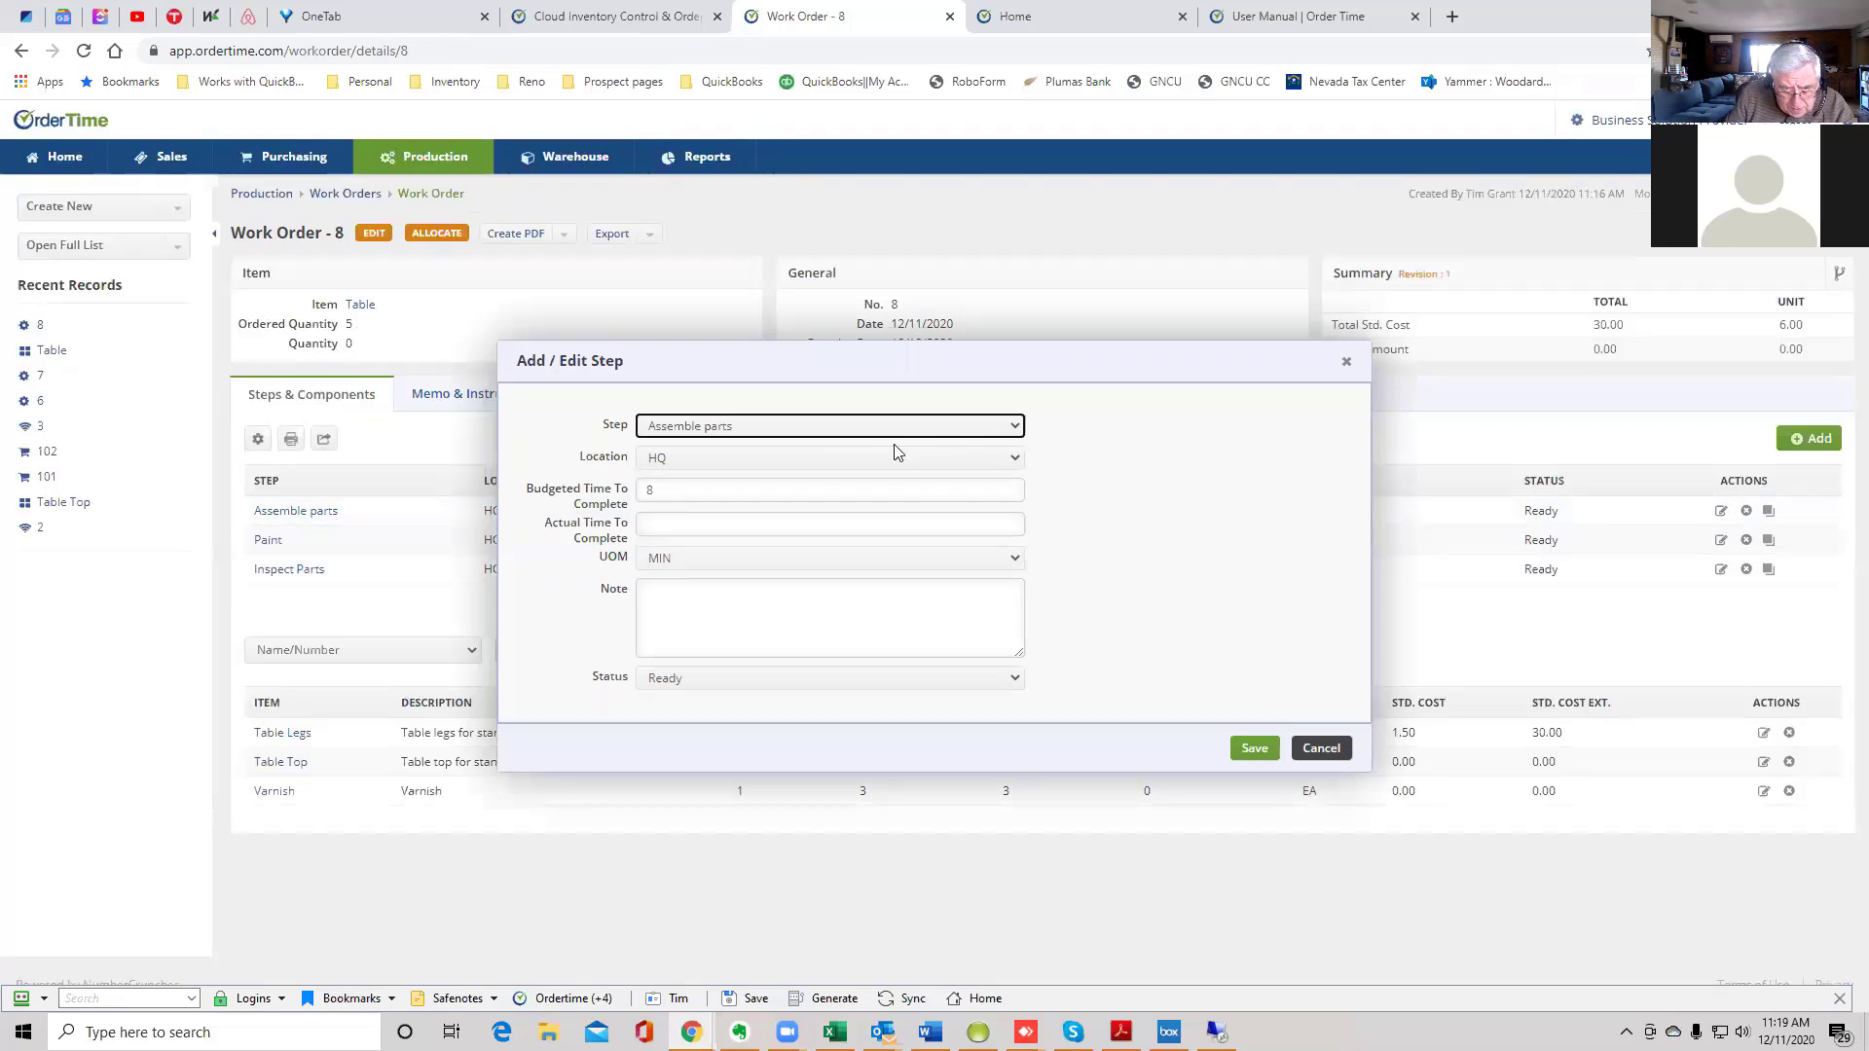
pyautogui.click(697, 523)
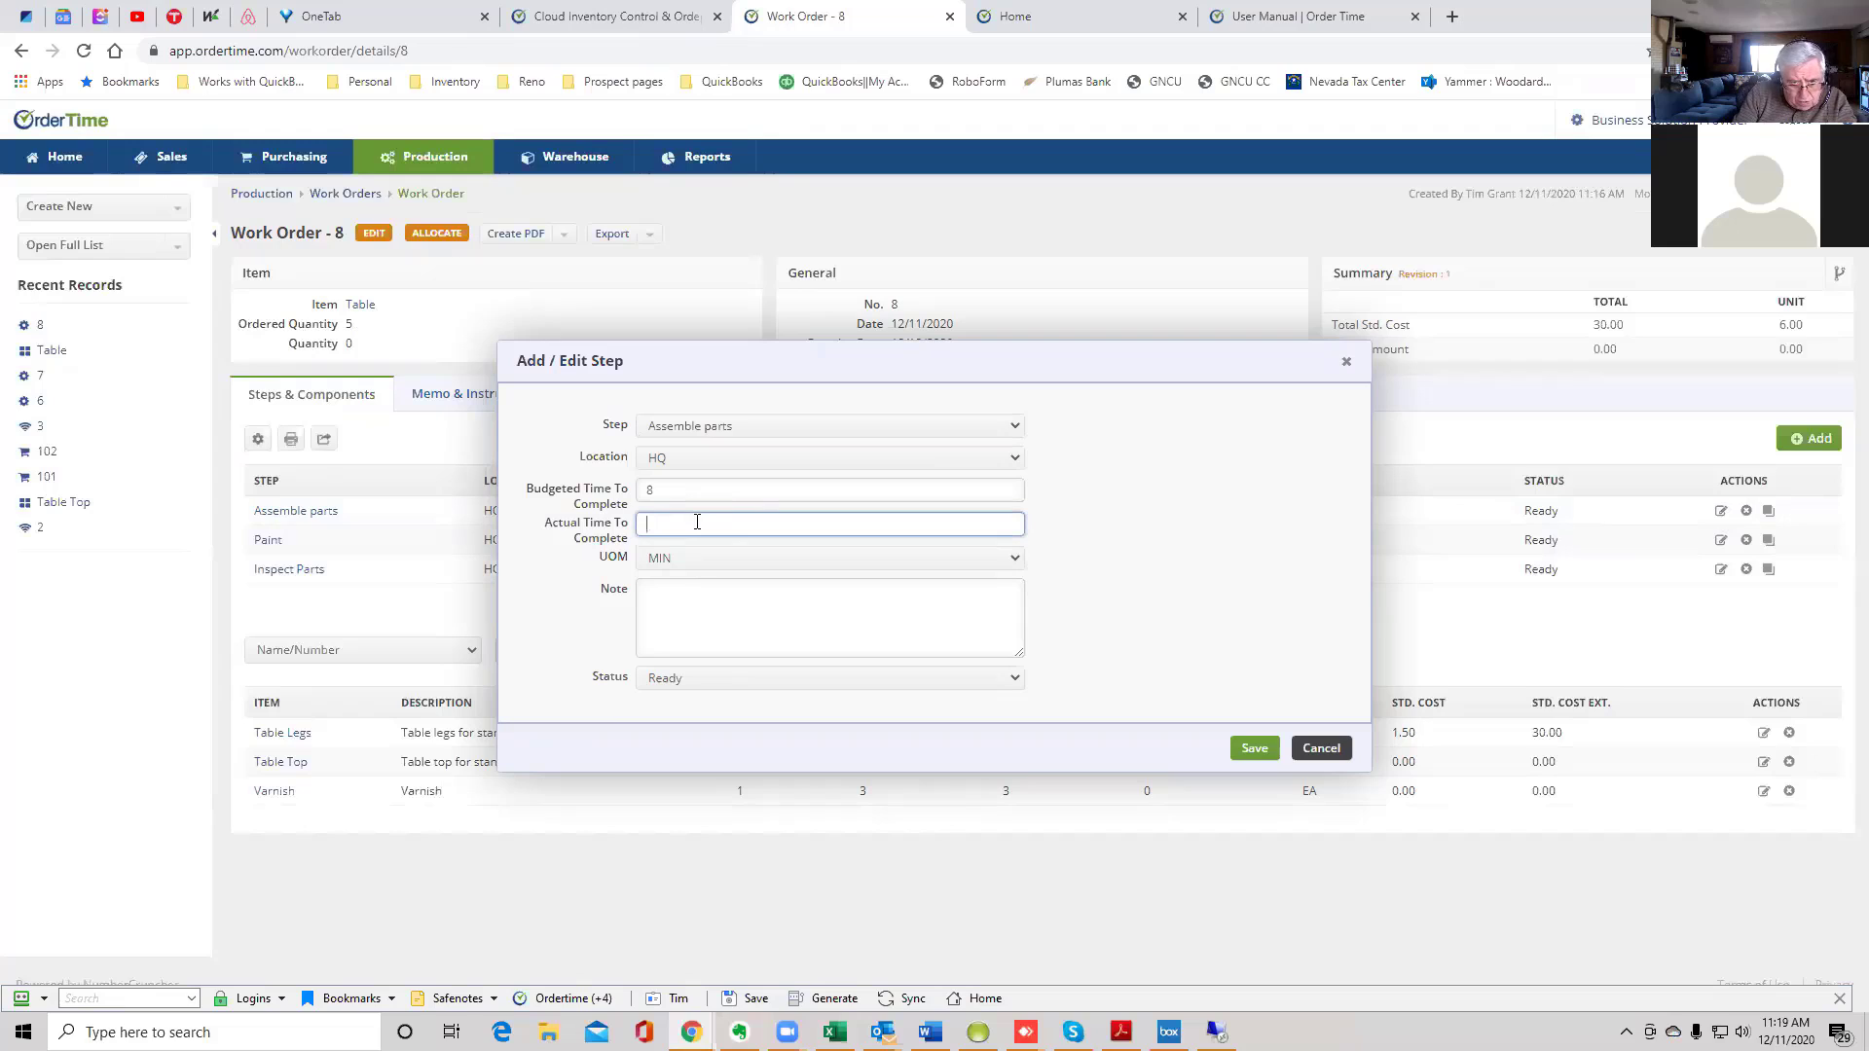
pyautogui.write('7')
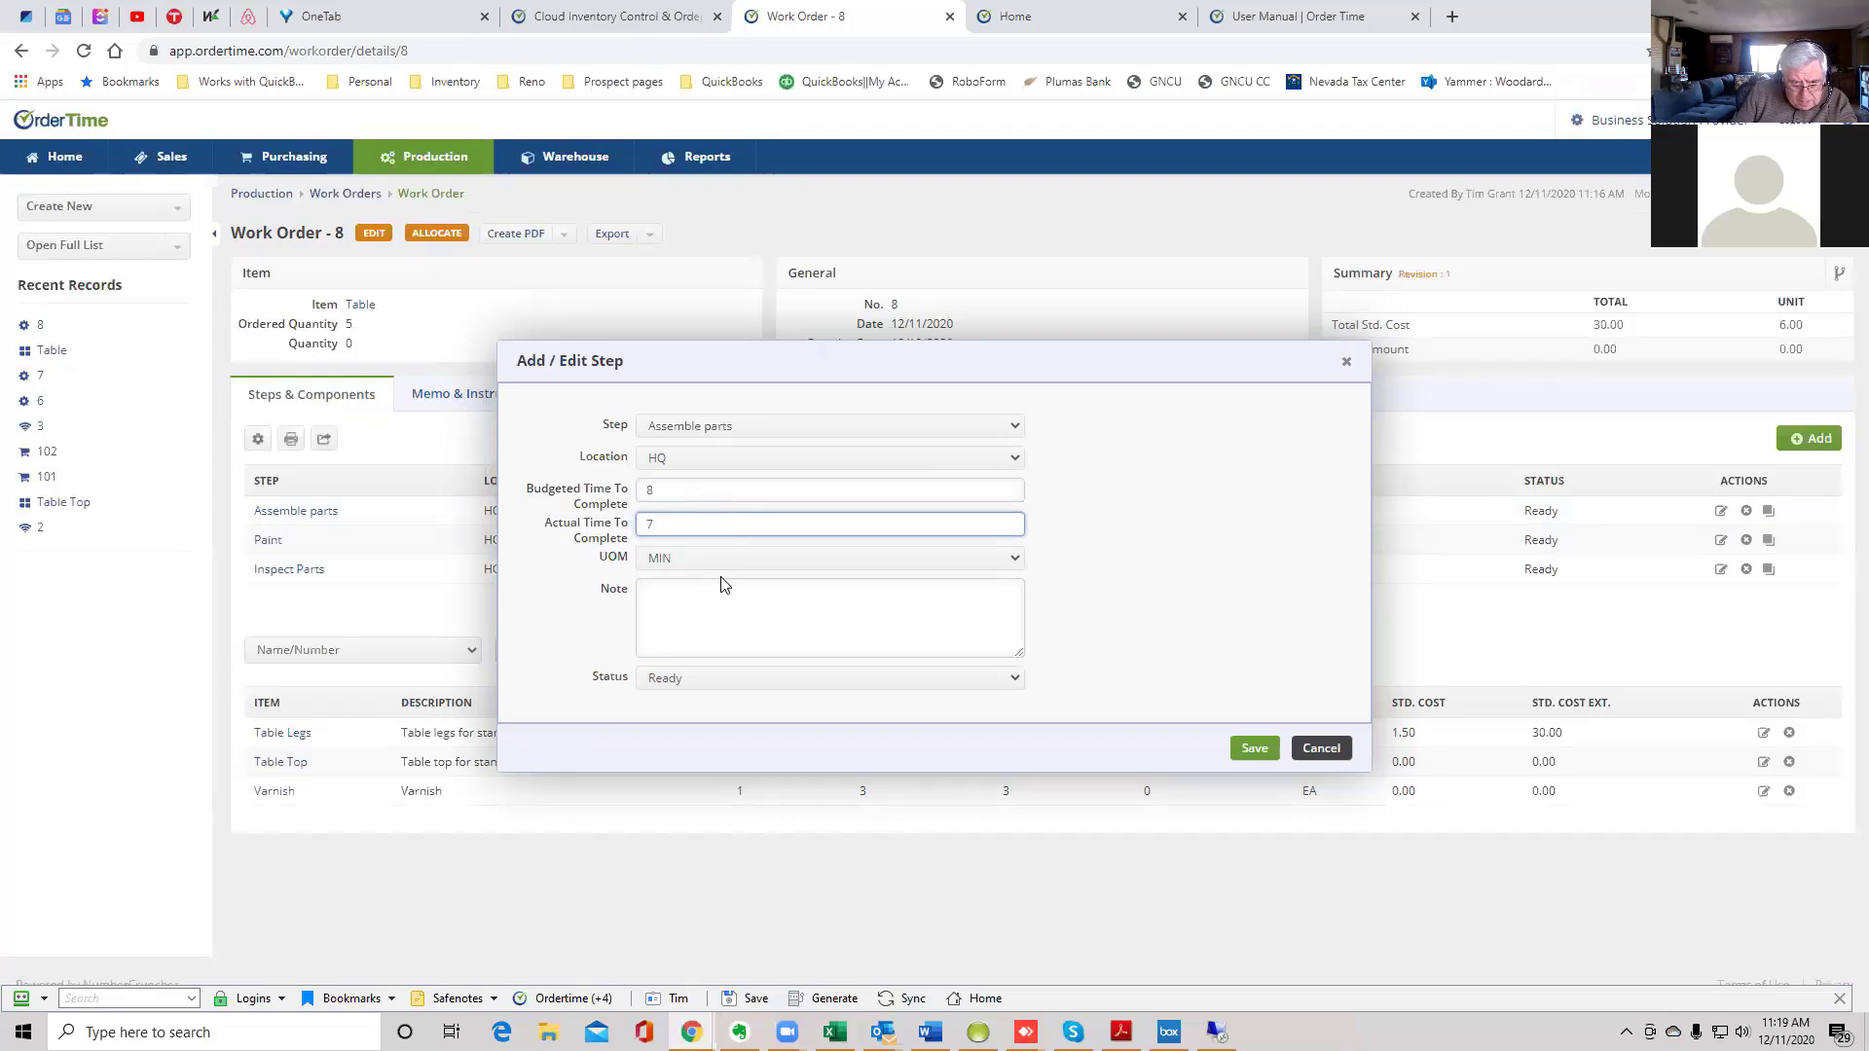
pyautogui.click(795, 605)
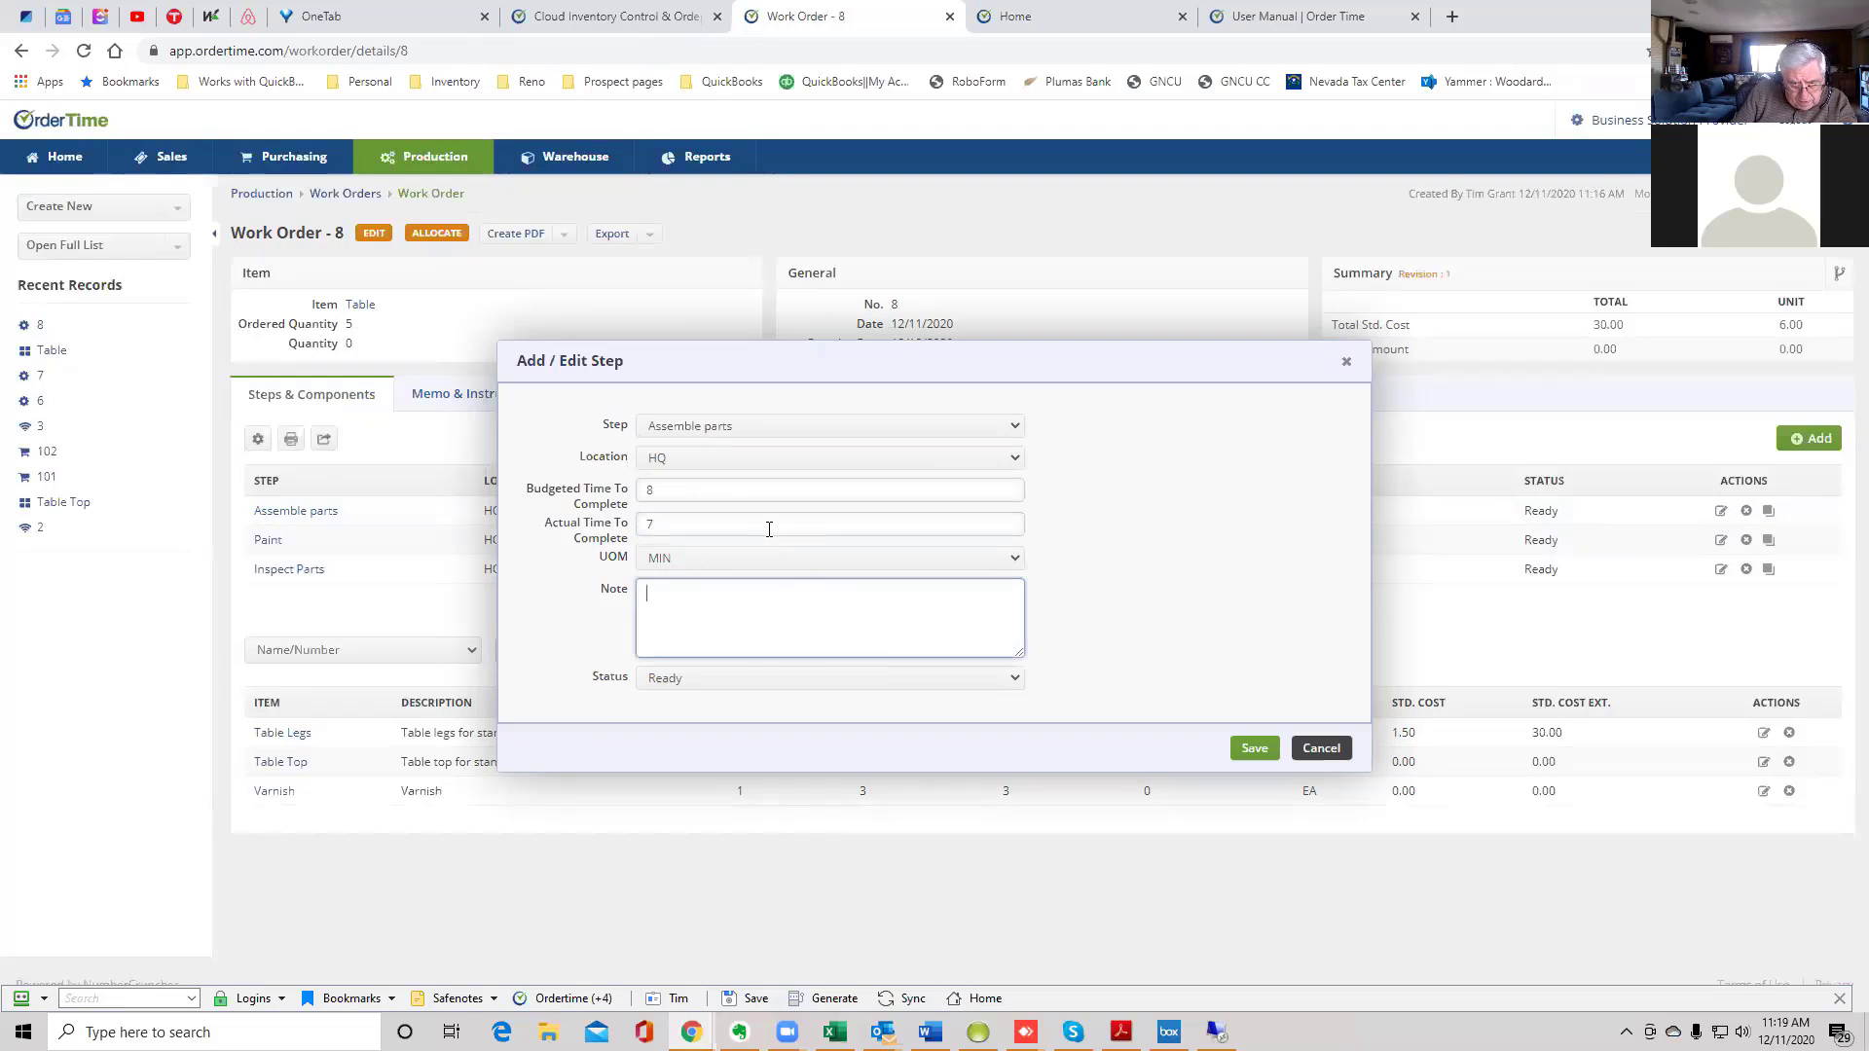
pyautogui.click(1013, 679)
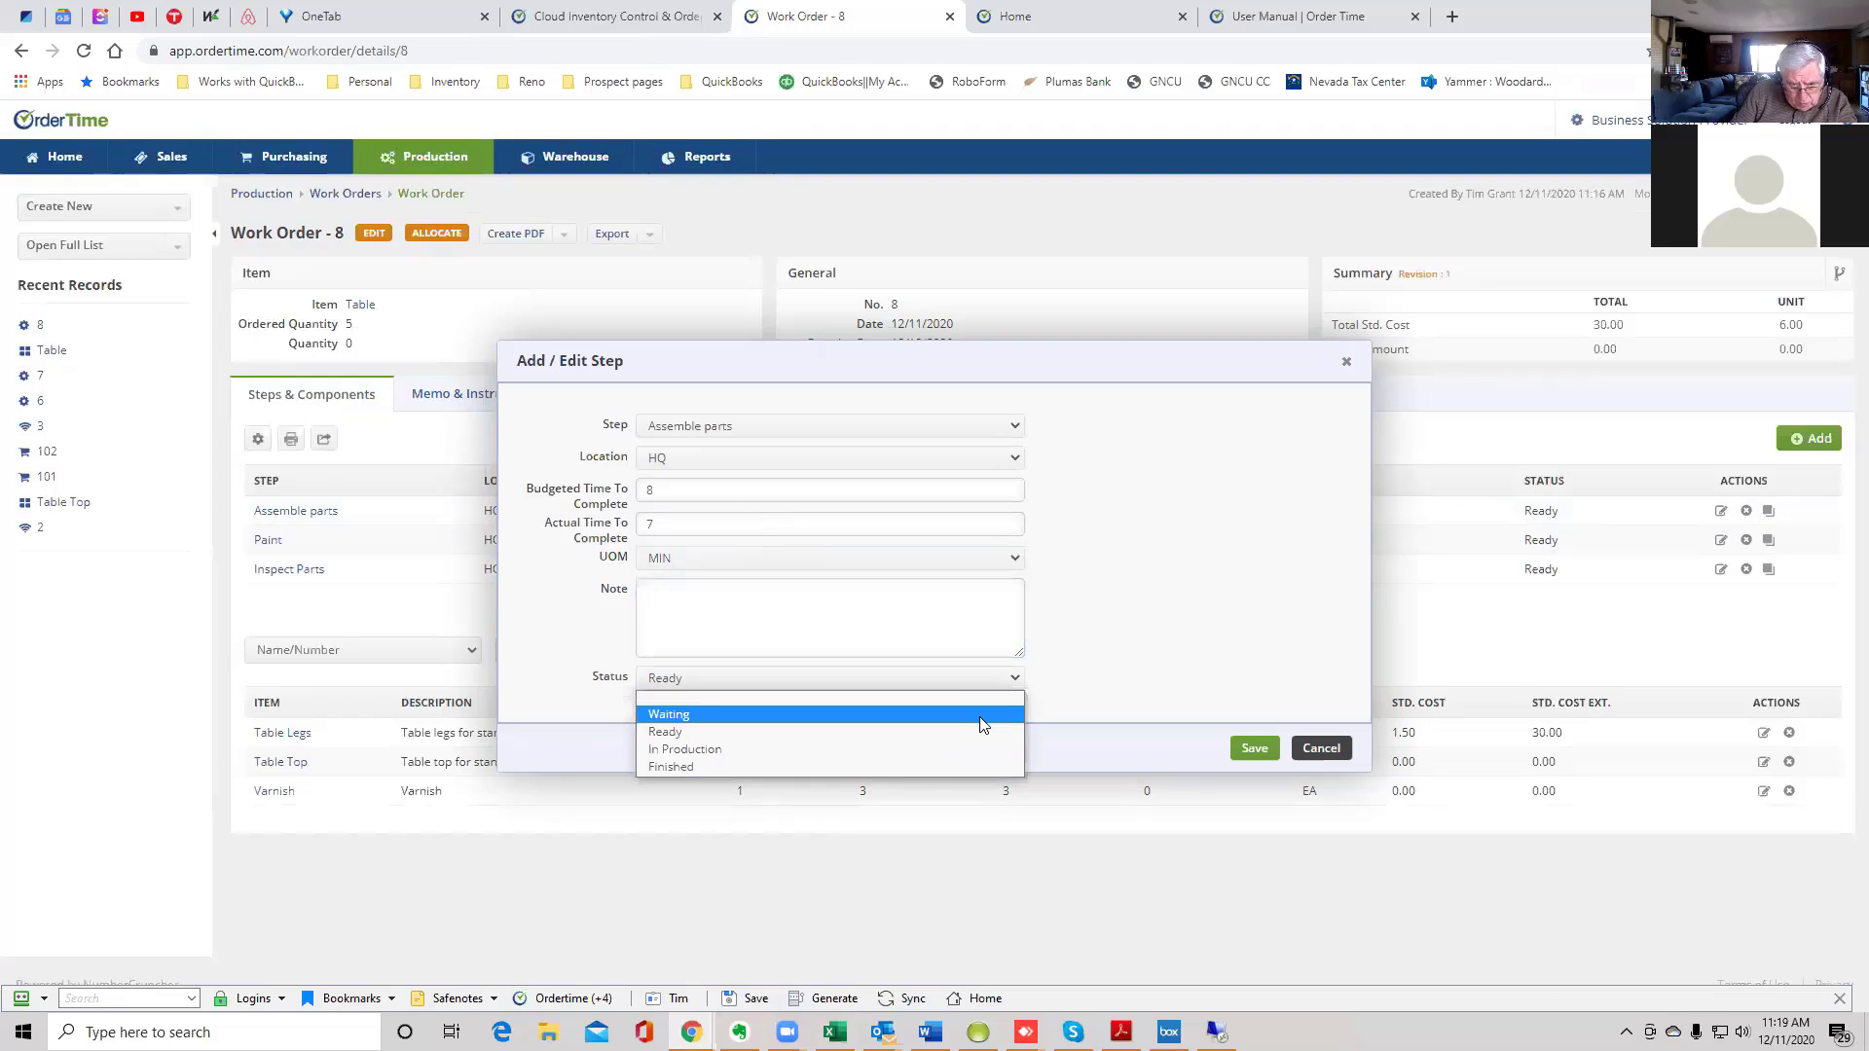
pyautogui.click(950, 765)
pyautogui.click(1254, 752)
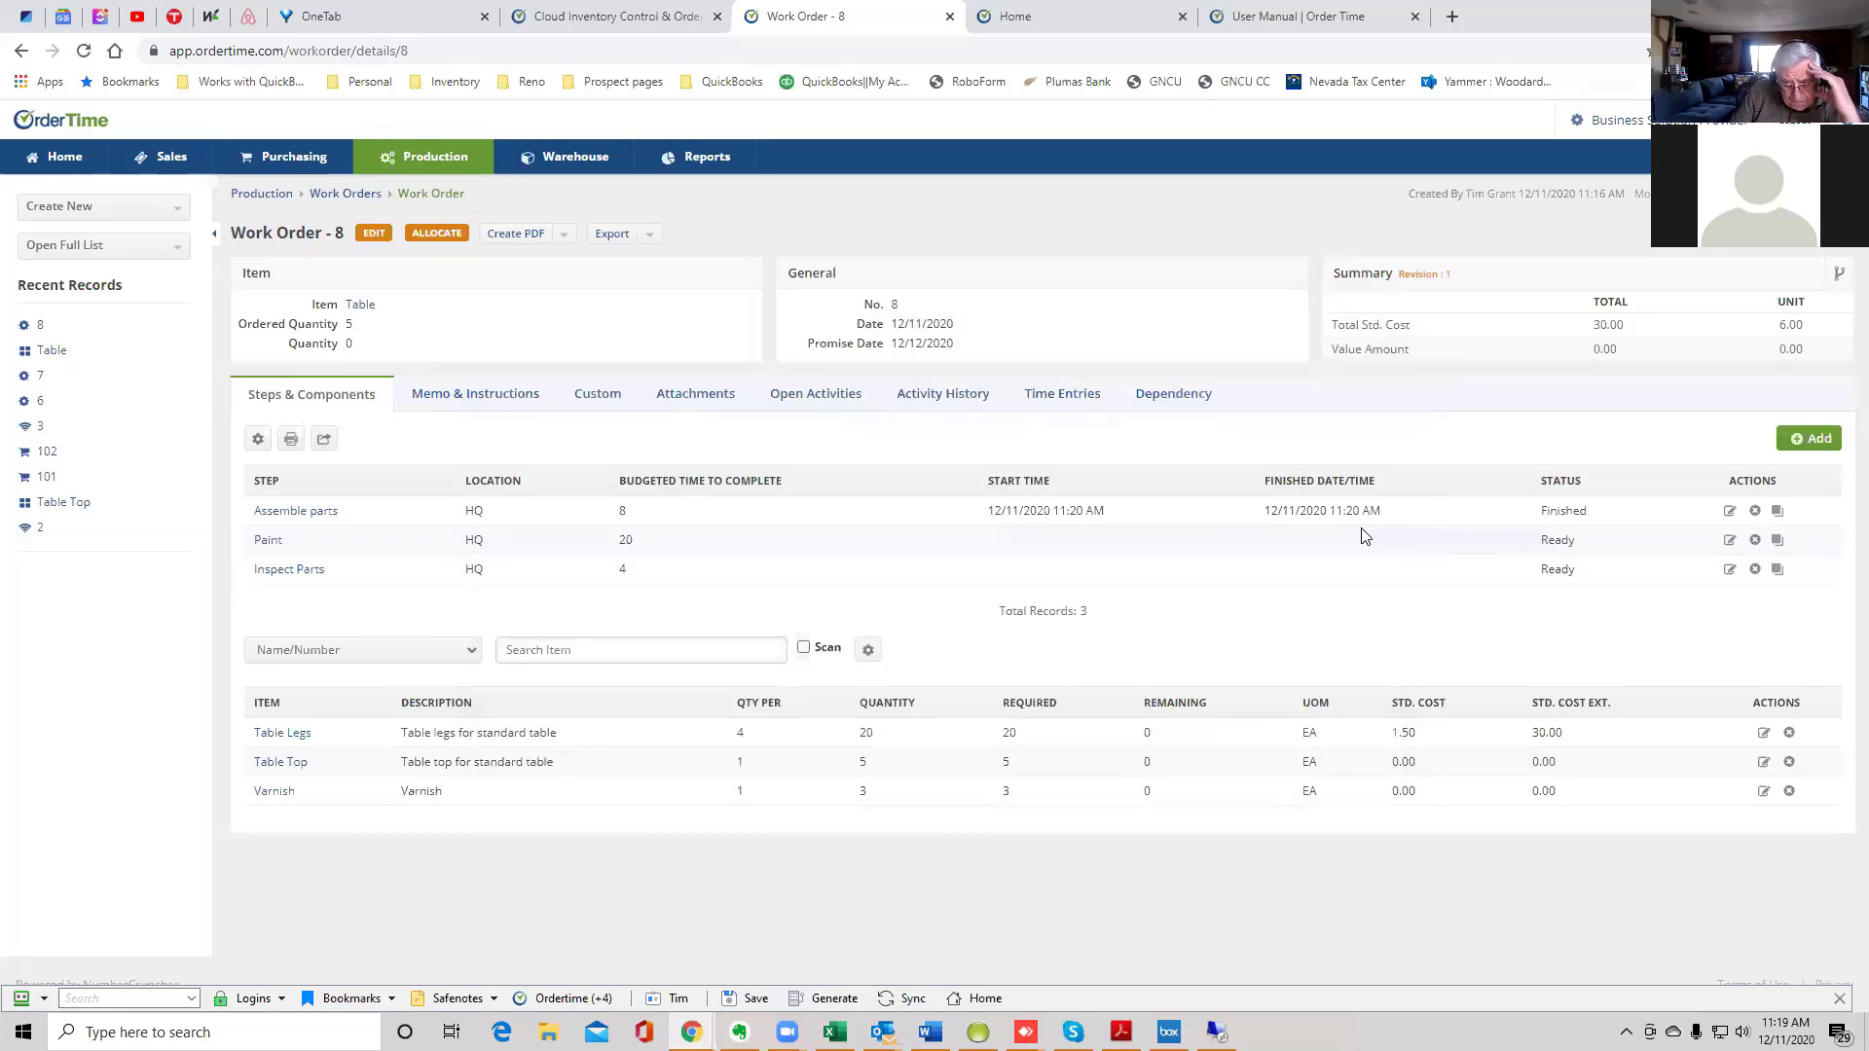
# - Set the Paint step's status to Finished and save it
pyautogui.click(1729, 541)
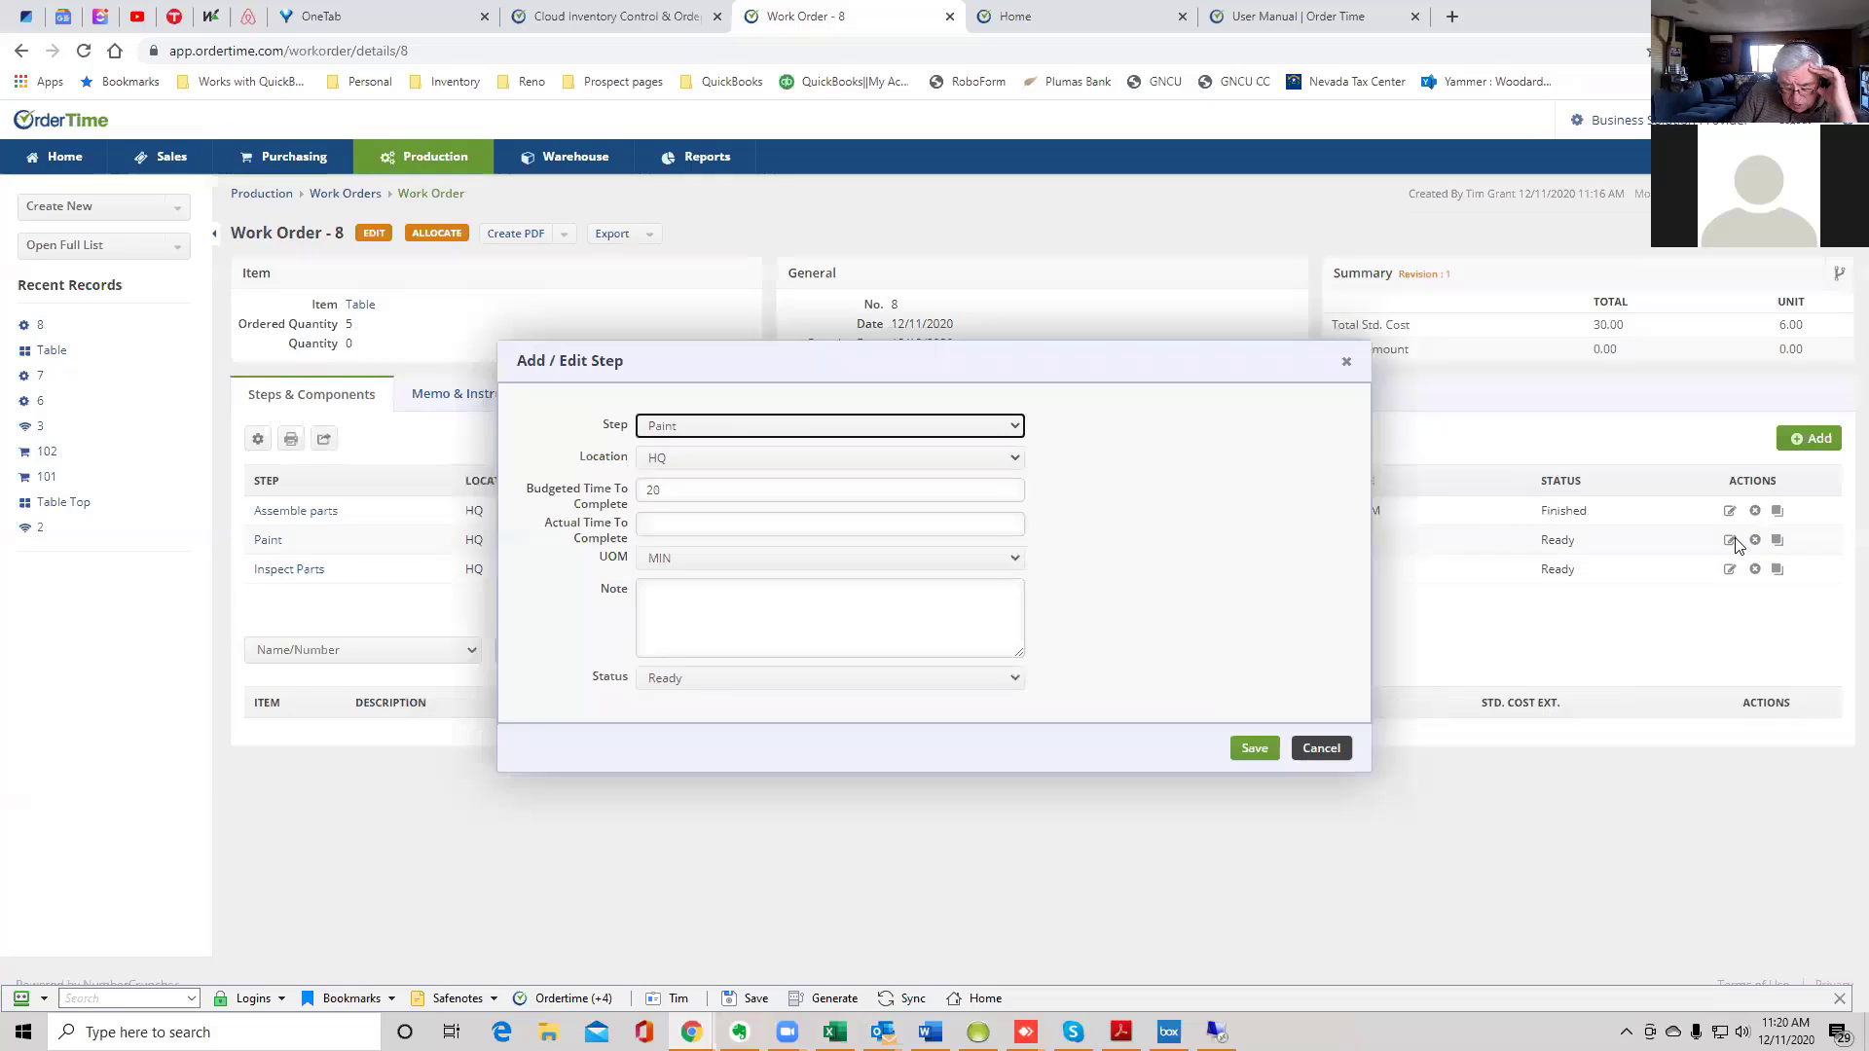
pyautogui.click(1008, 678)
pyautogui.press('Down')
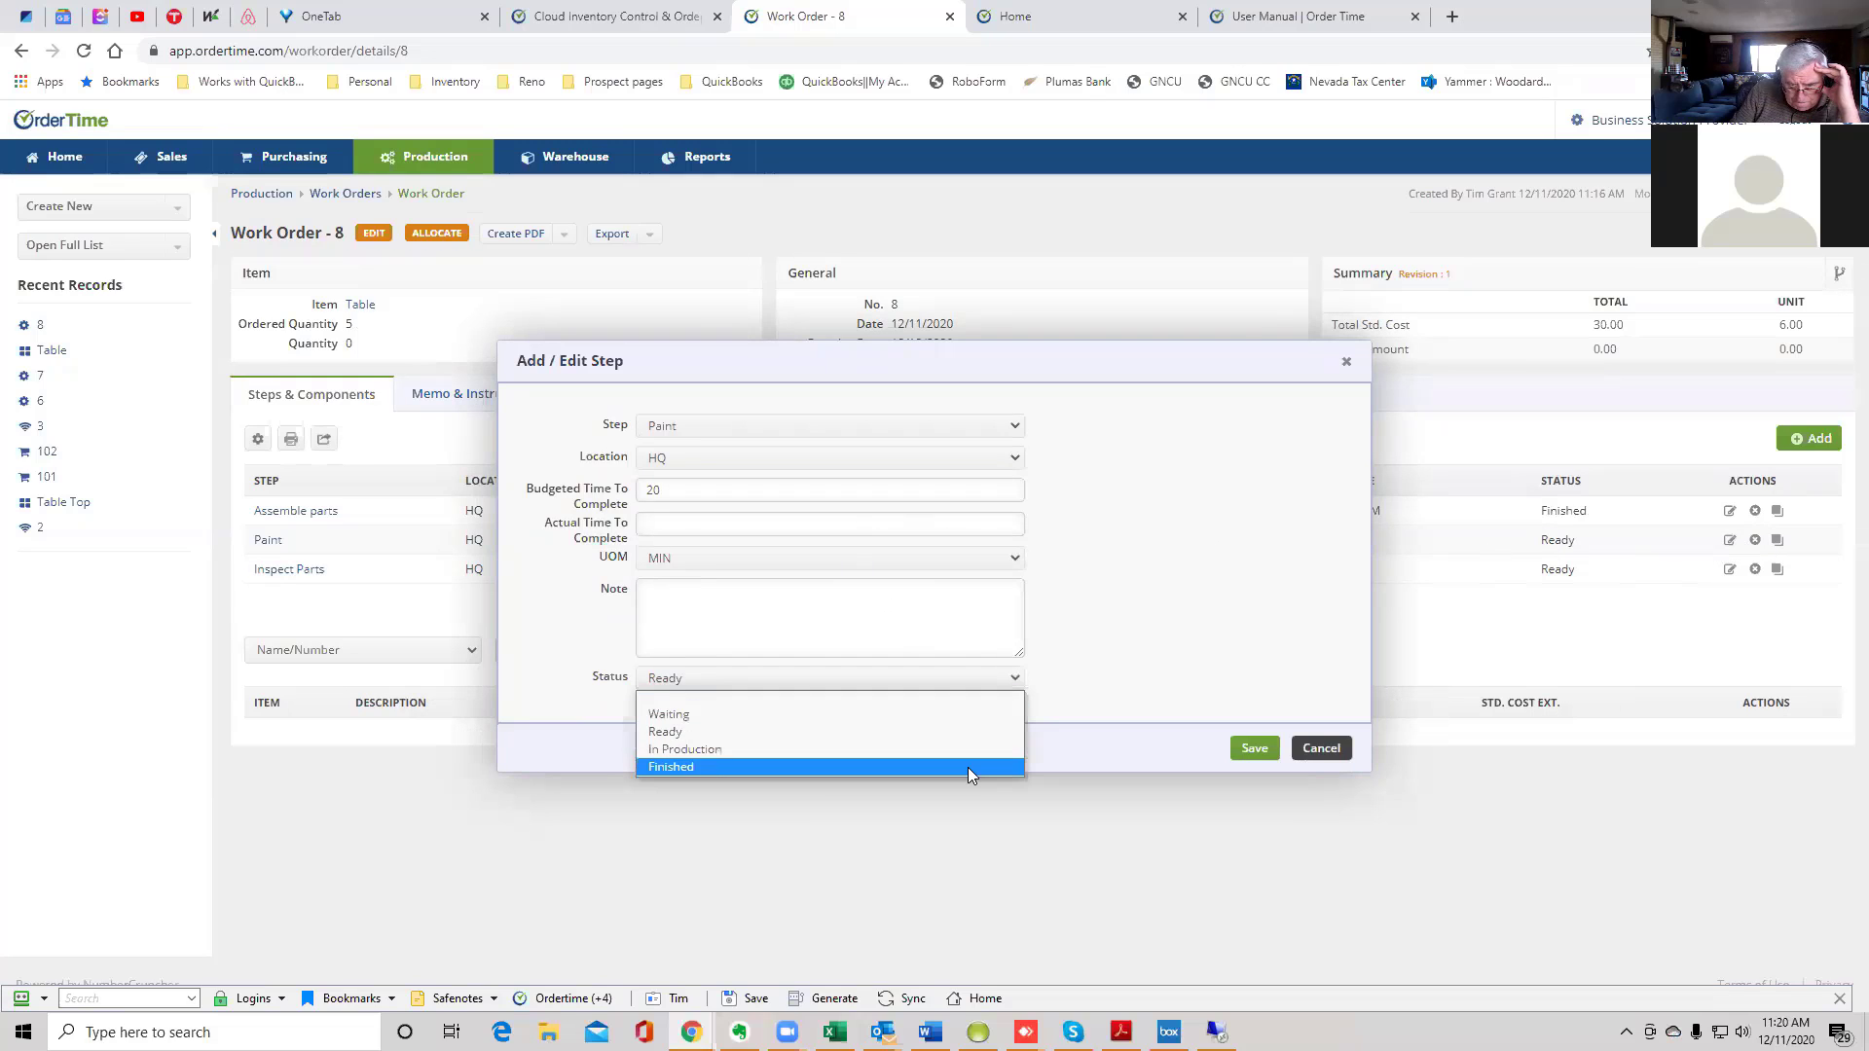
pyautogui.click(968, 767)
pyautogui.click(1265, 749)
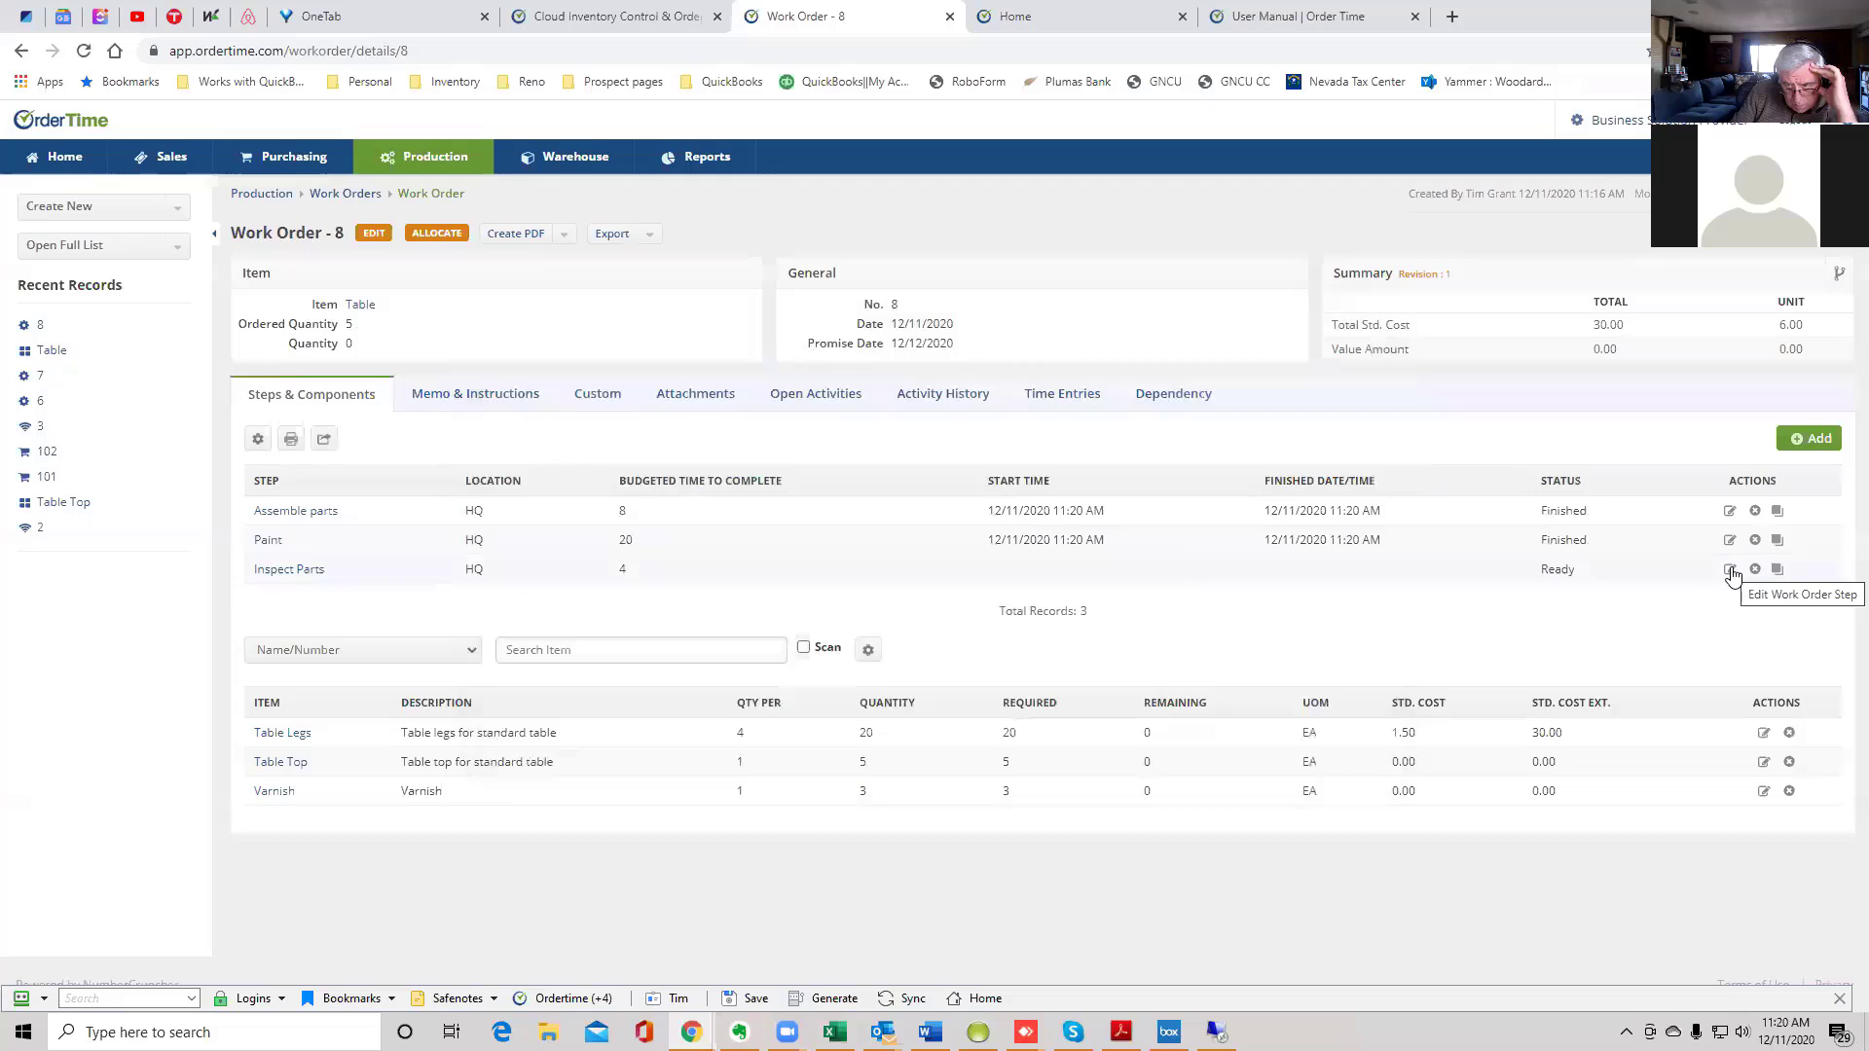
# - Set the Inspect Parts step's status to Finished, save it, and view the work order's quantity, dates and instructions
pyautogui.click(1731, 572)
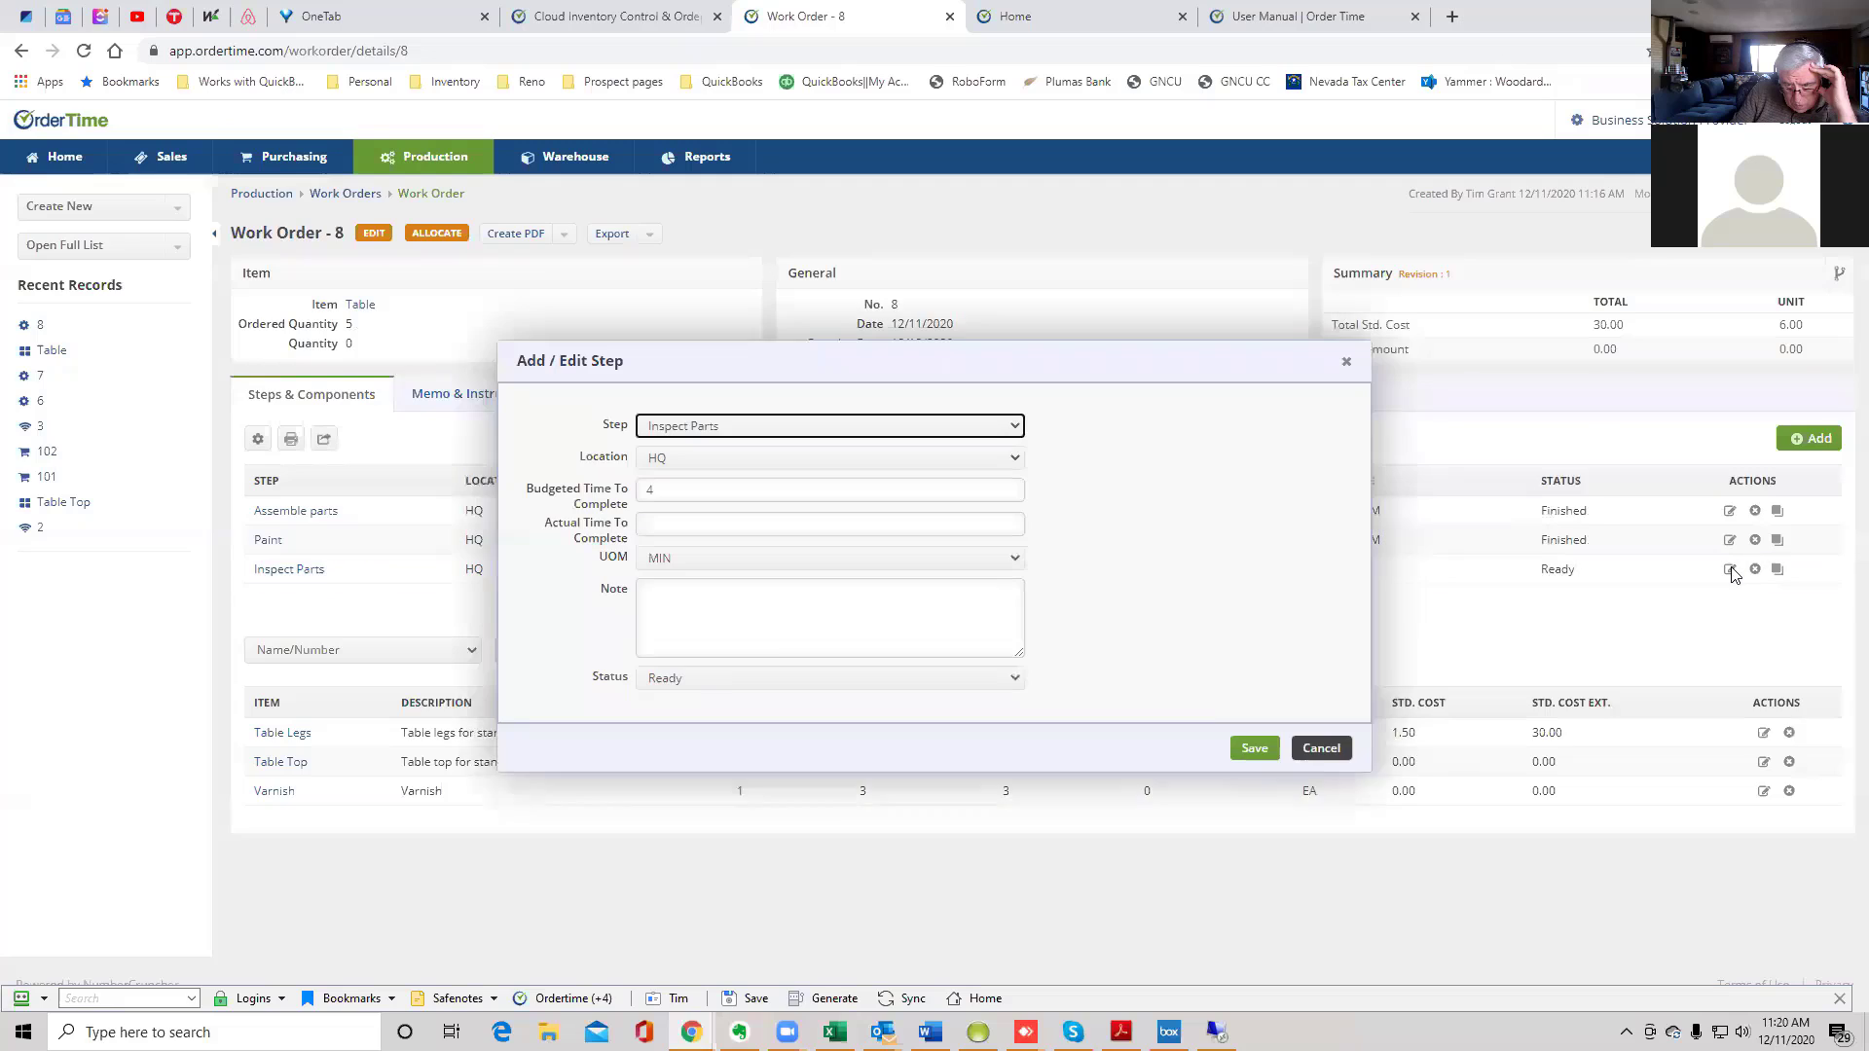
pyautogui.click(1014, 681)
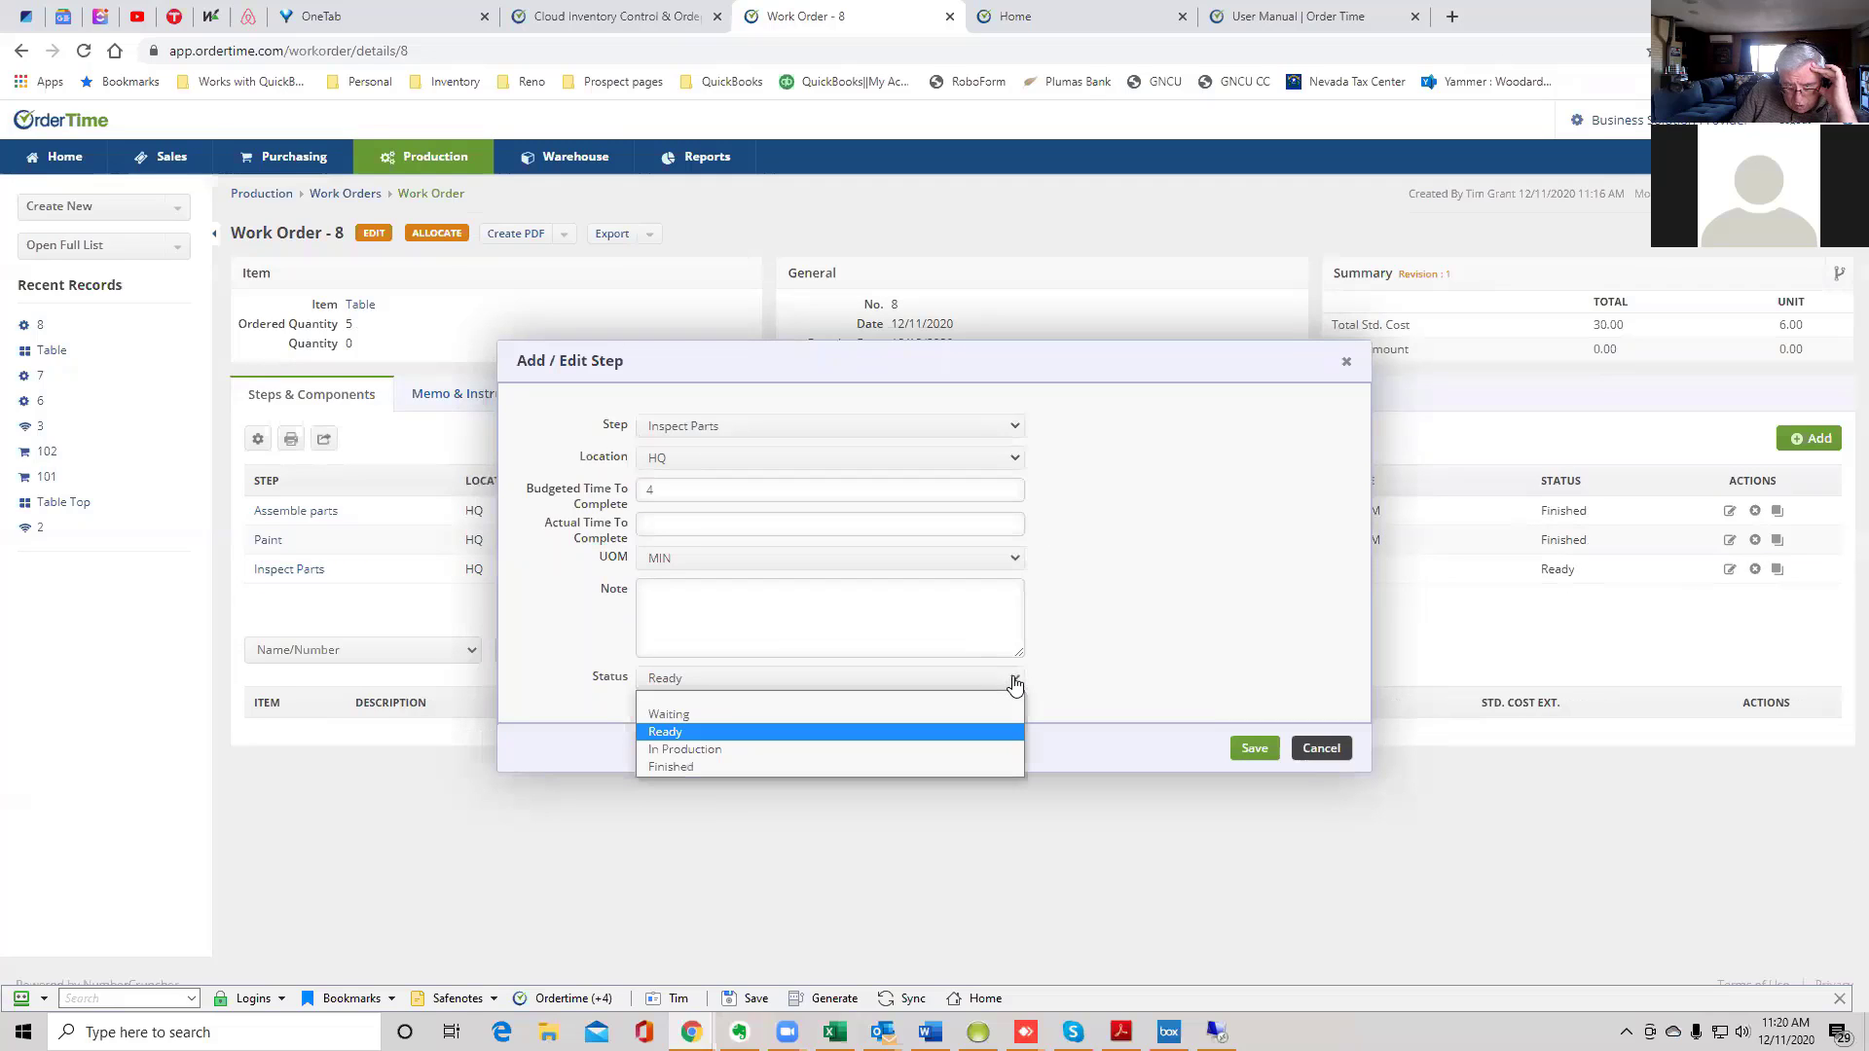
pyautogui.click(945, 767)
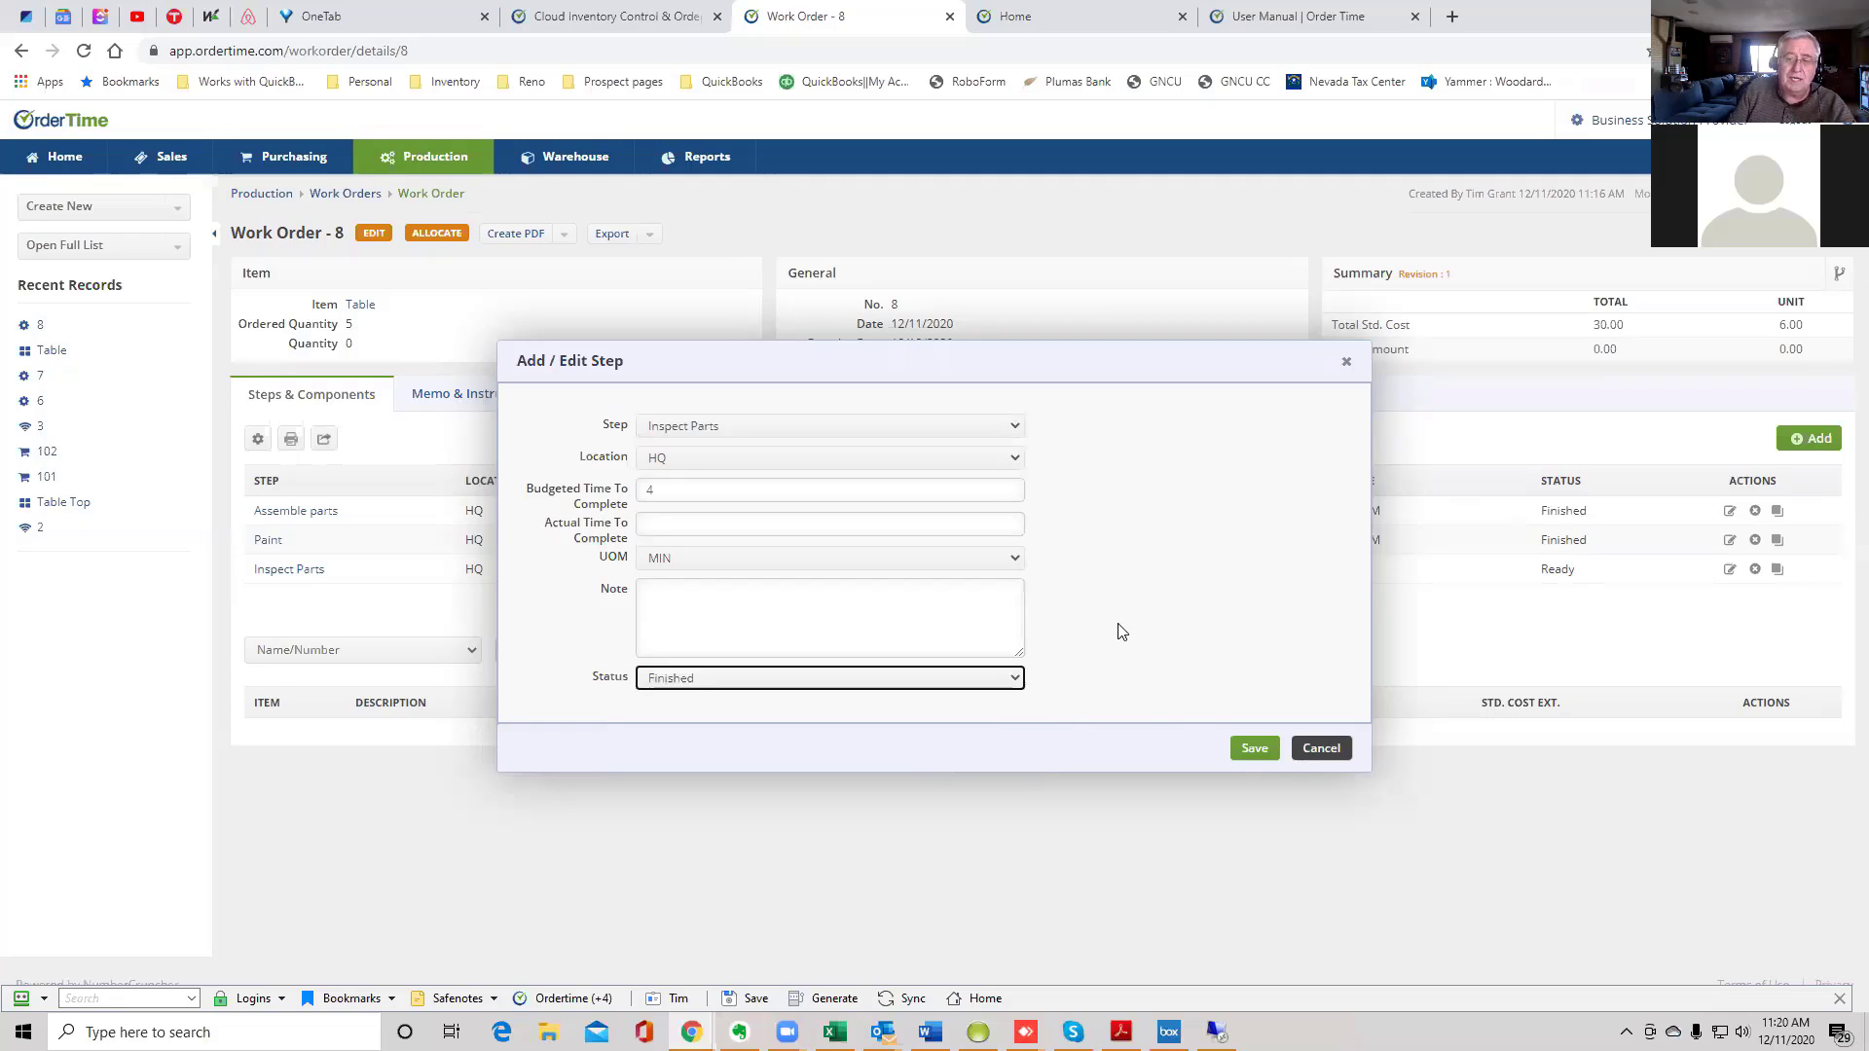
pyautogui.click(1255, 750)
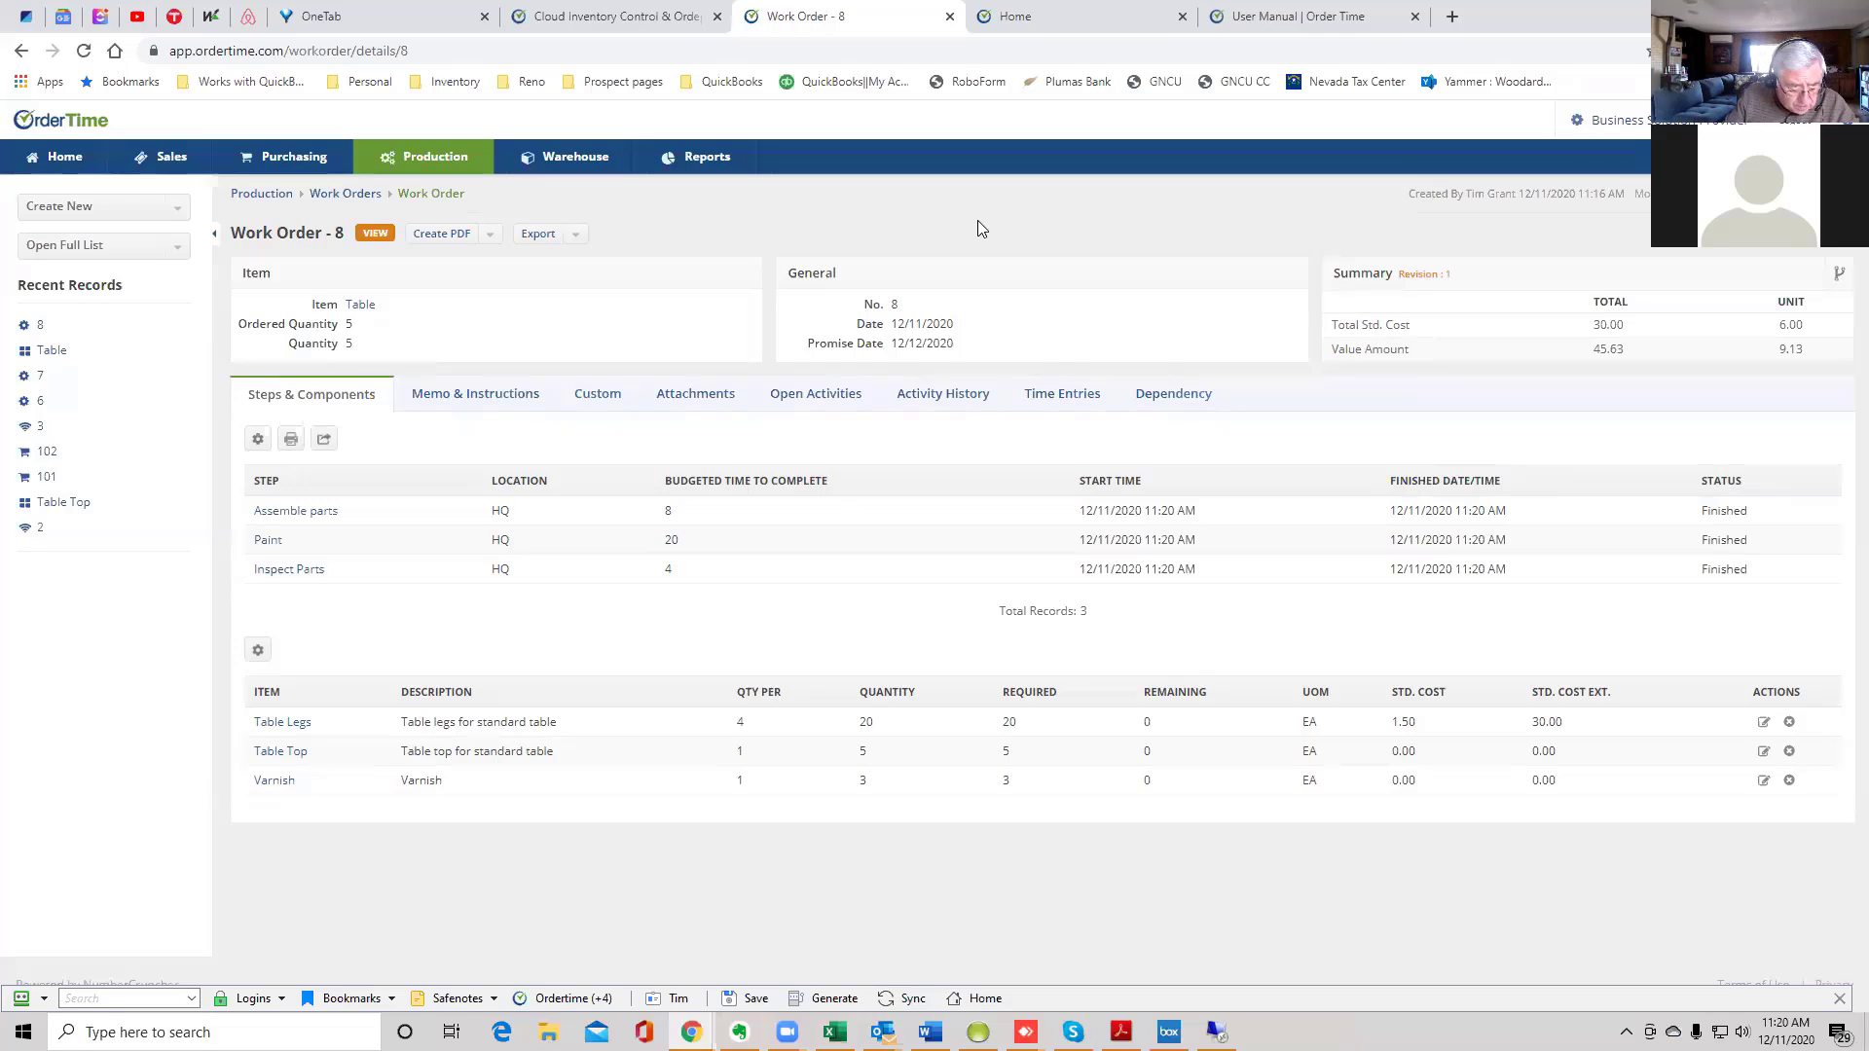
pyautogui.click(376, 235)
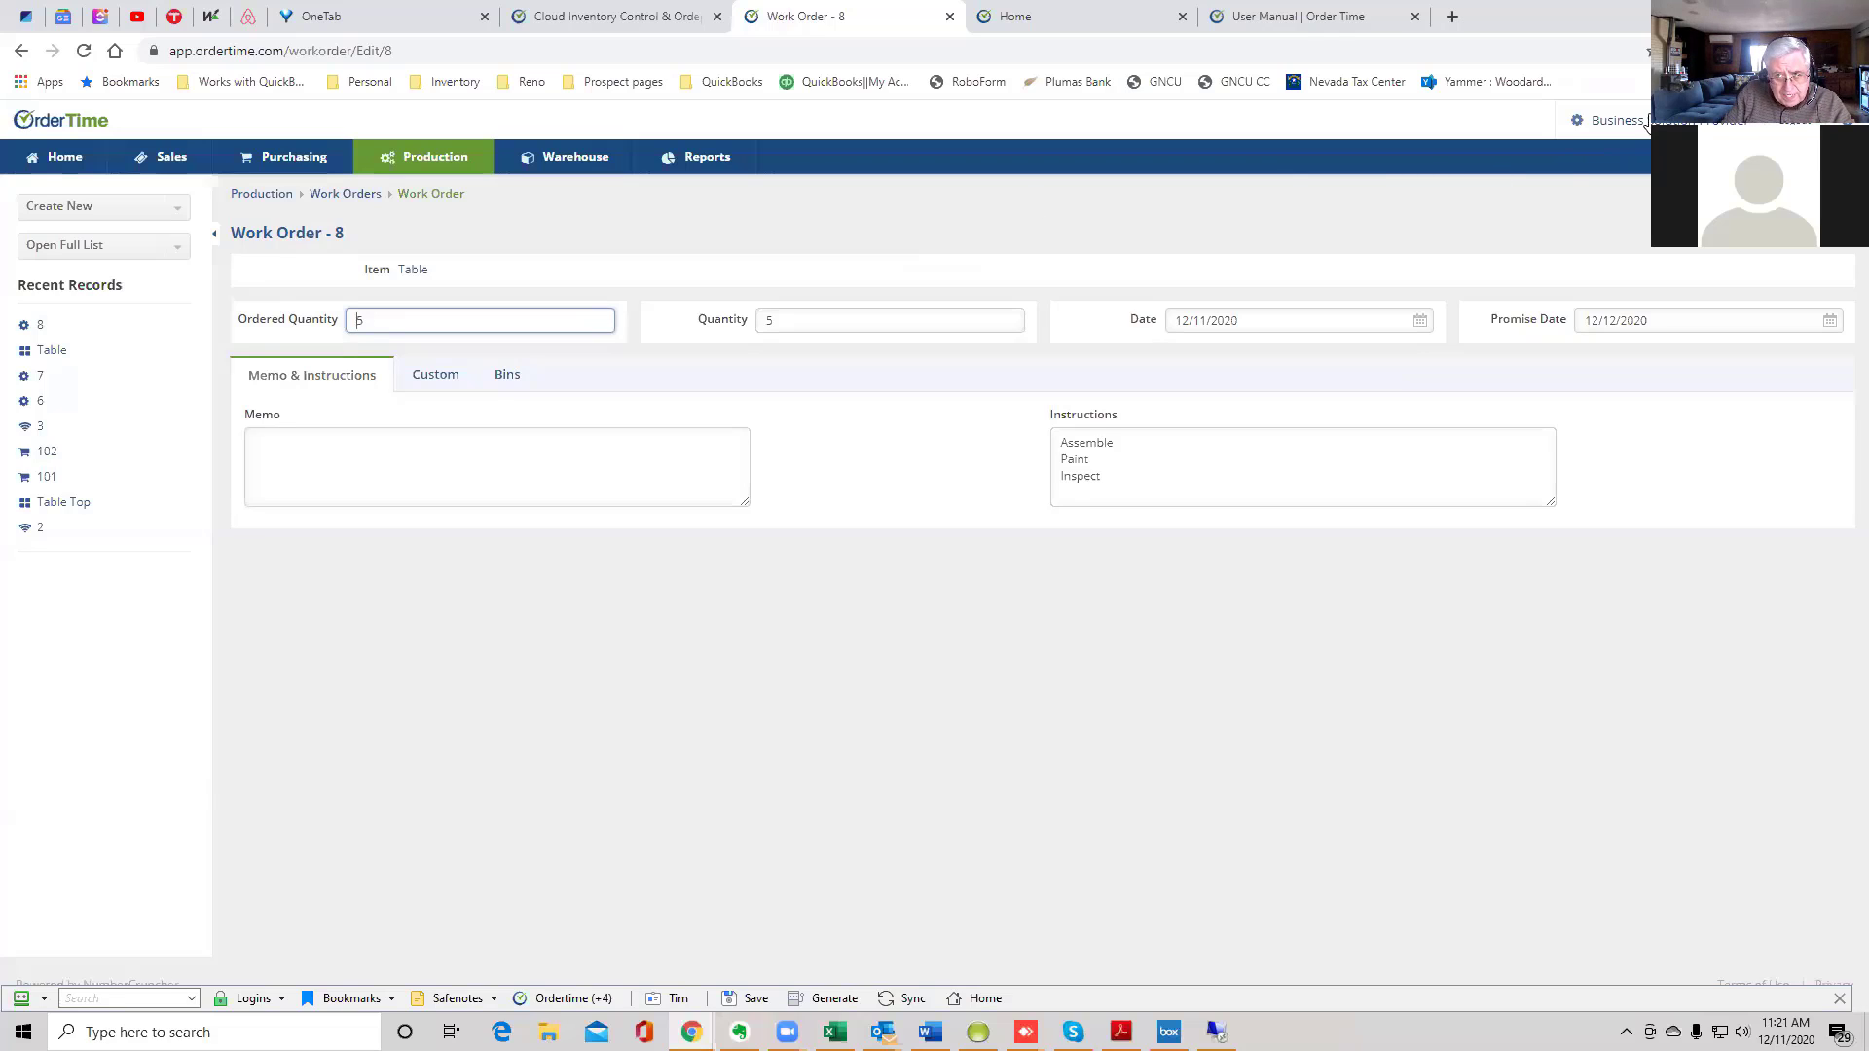
# - Show the Production section of the company preferences in the admin settings and save its work order options
pyautogui.click(1577, 119)
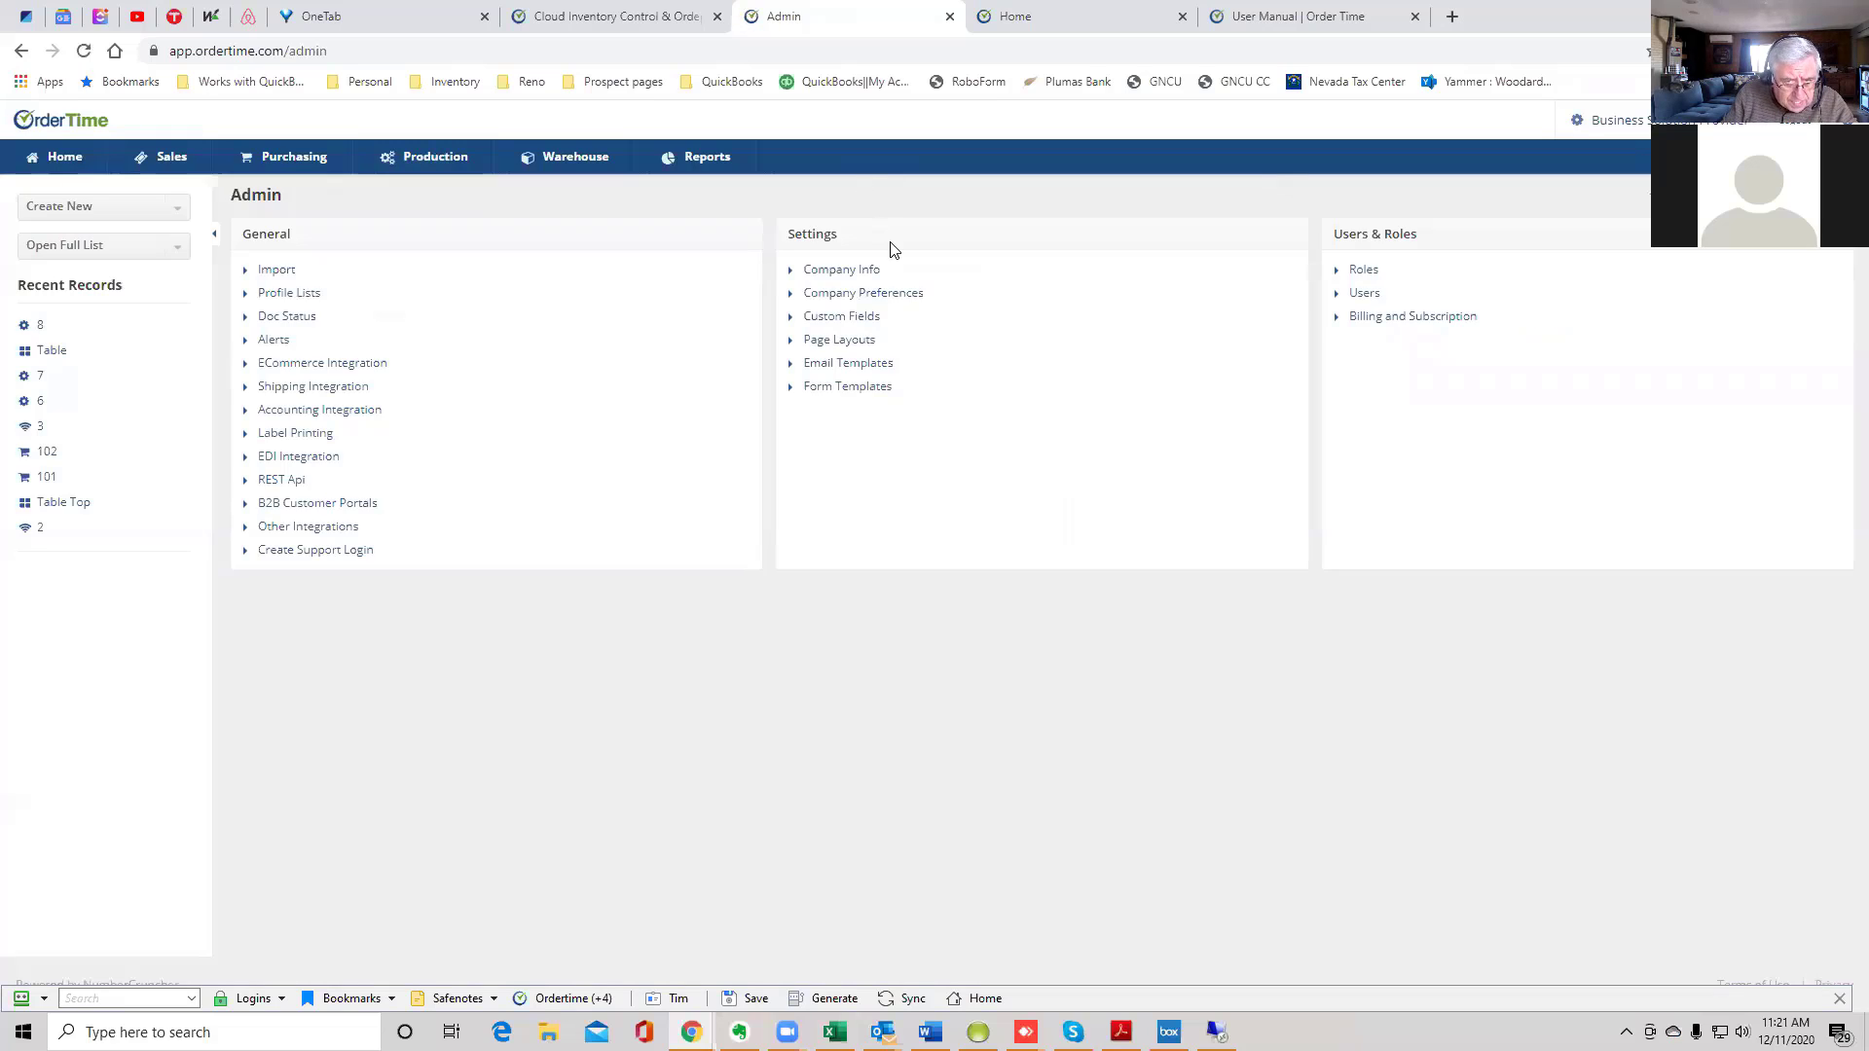
pyautogui.click(917, 295)
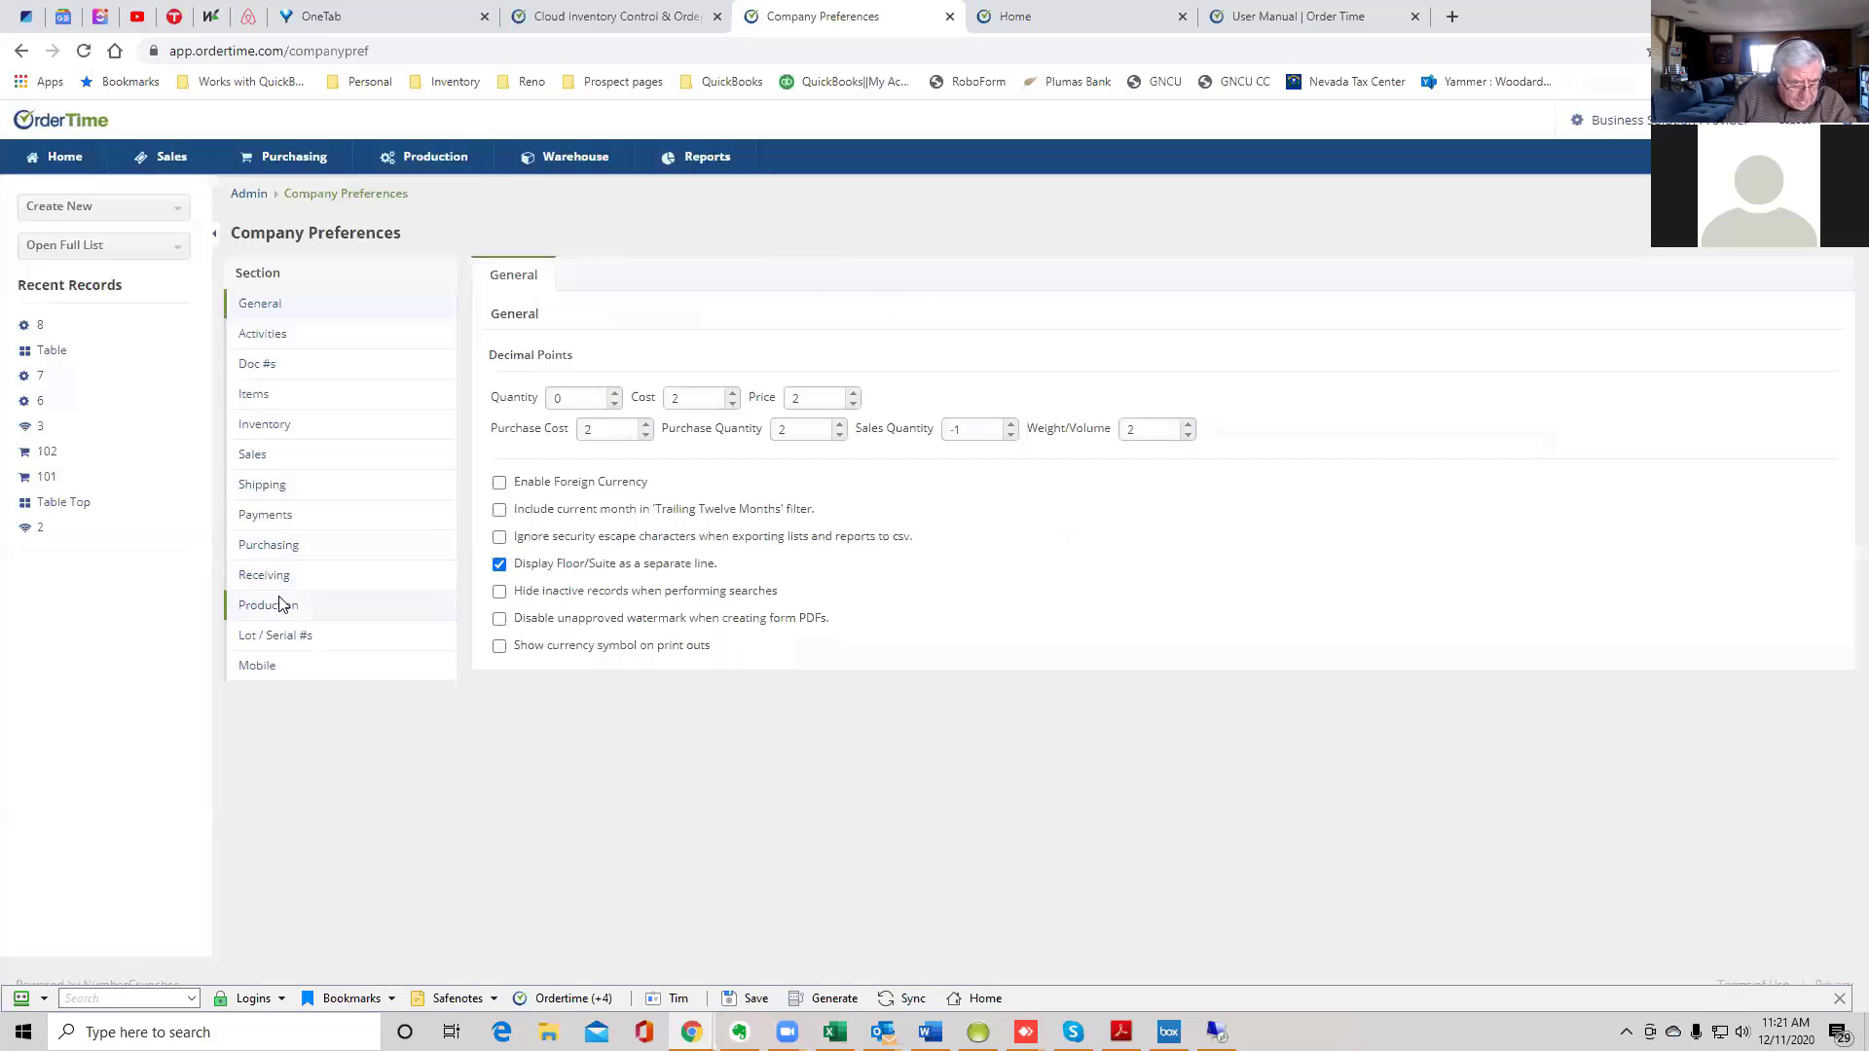
pyautogui.click(280, 605)
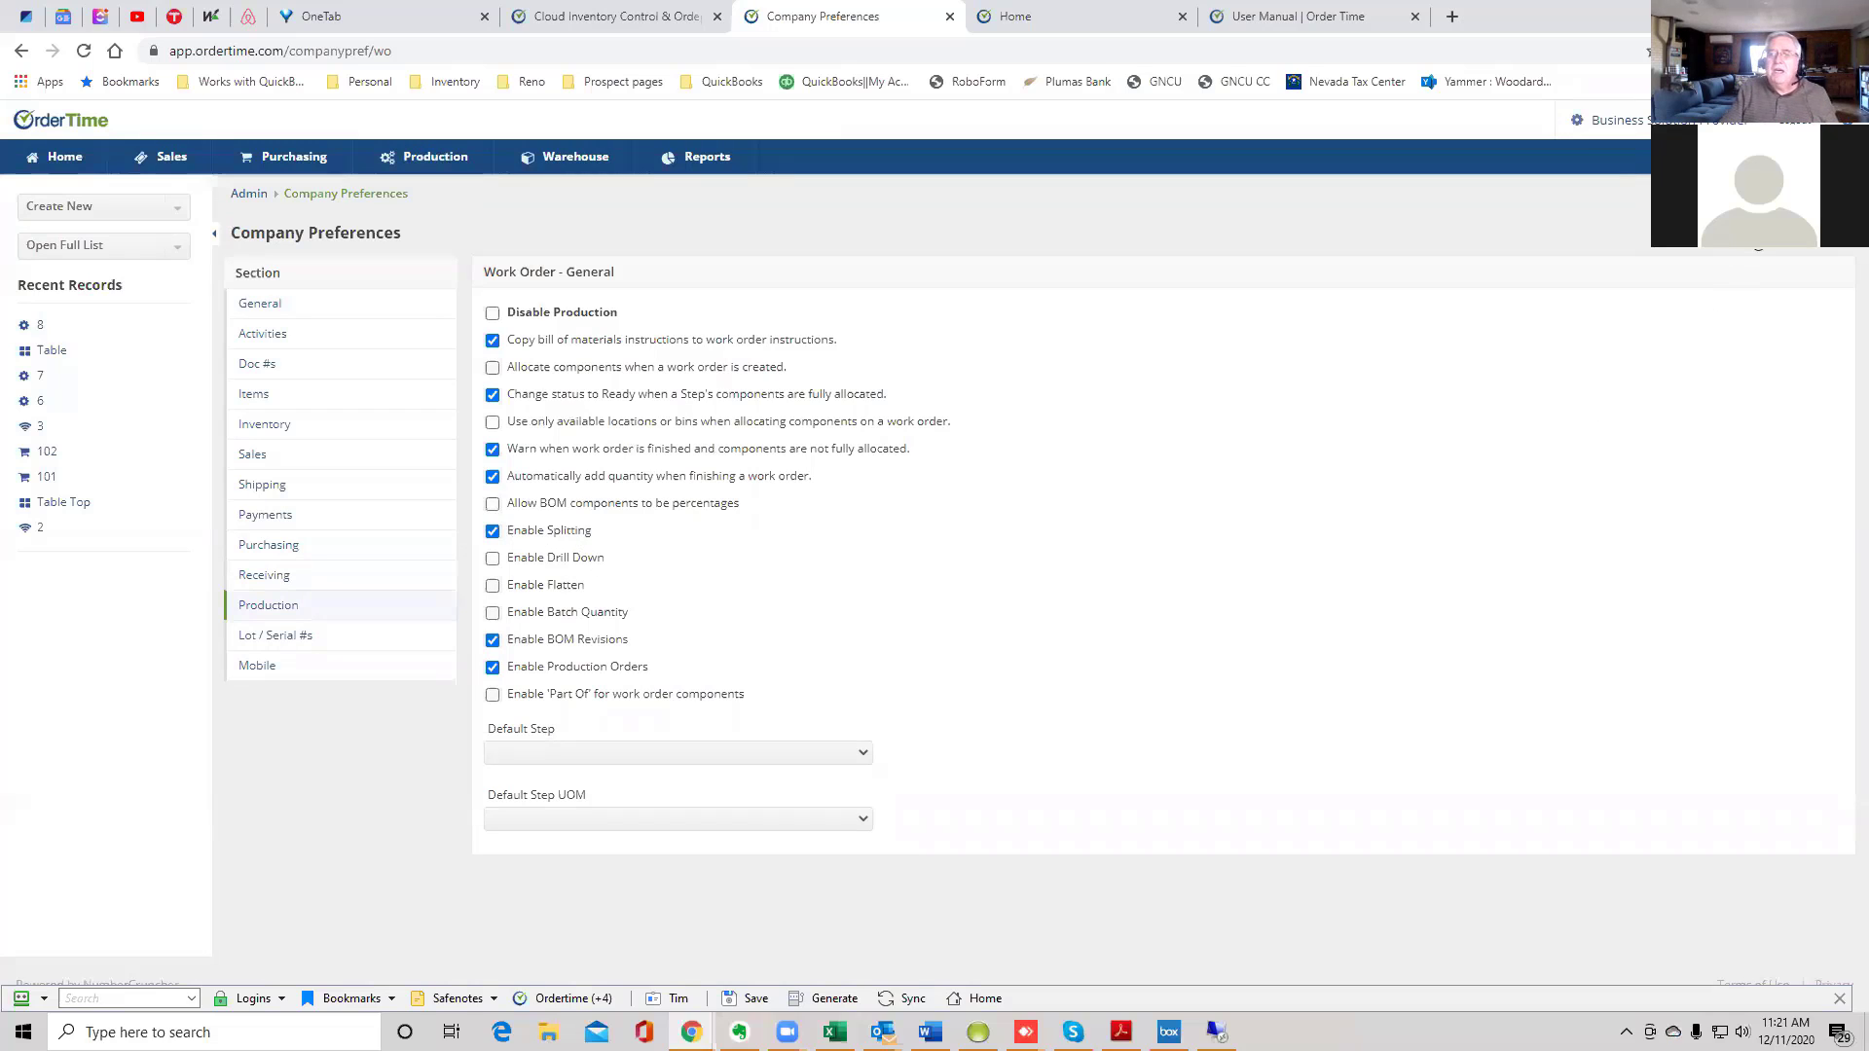
pyautogui.click(1757, 233)
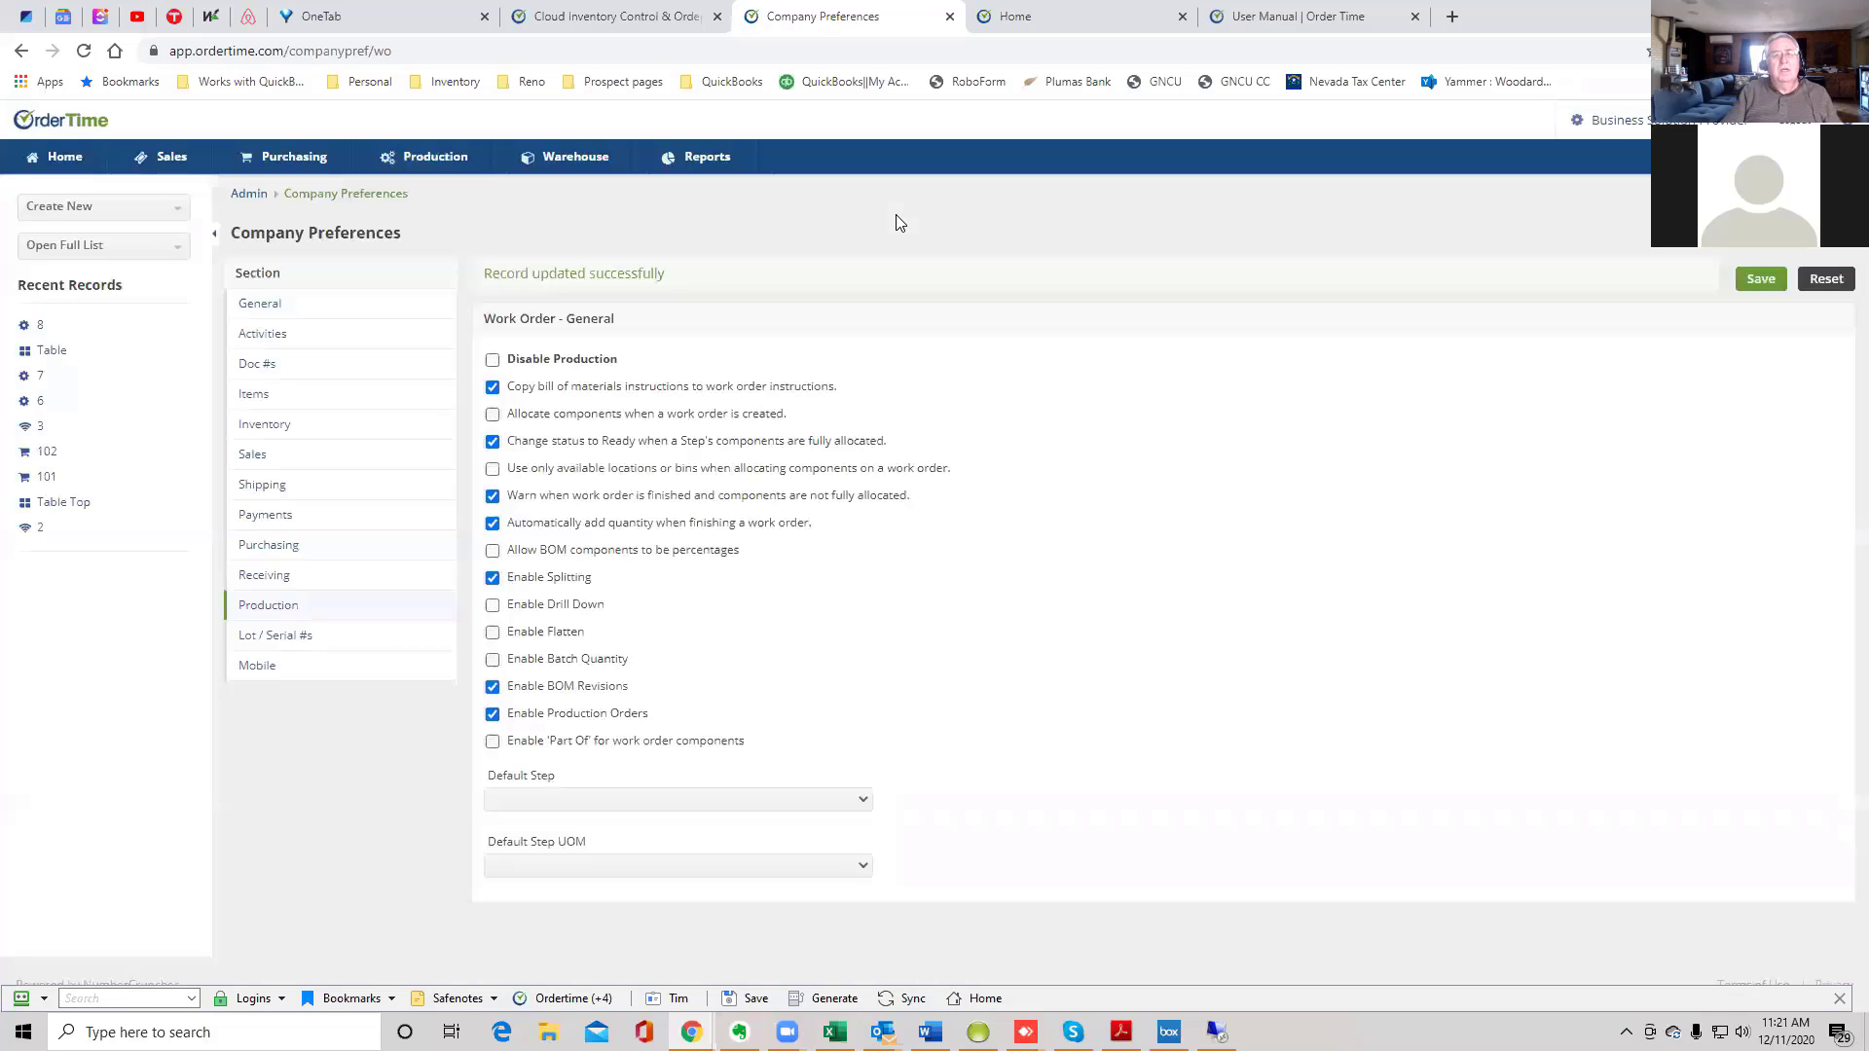